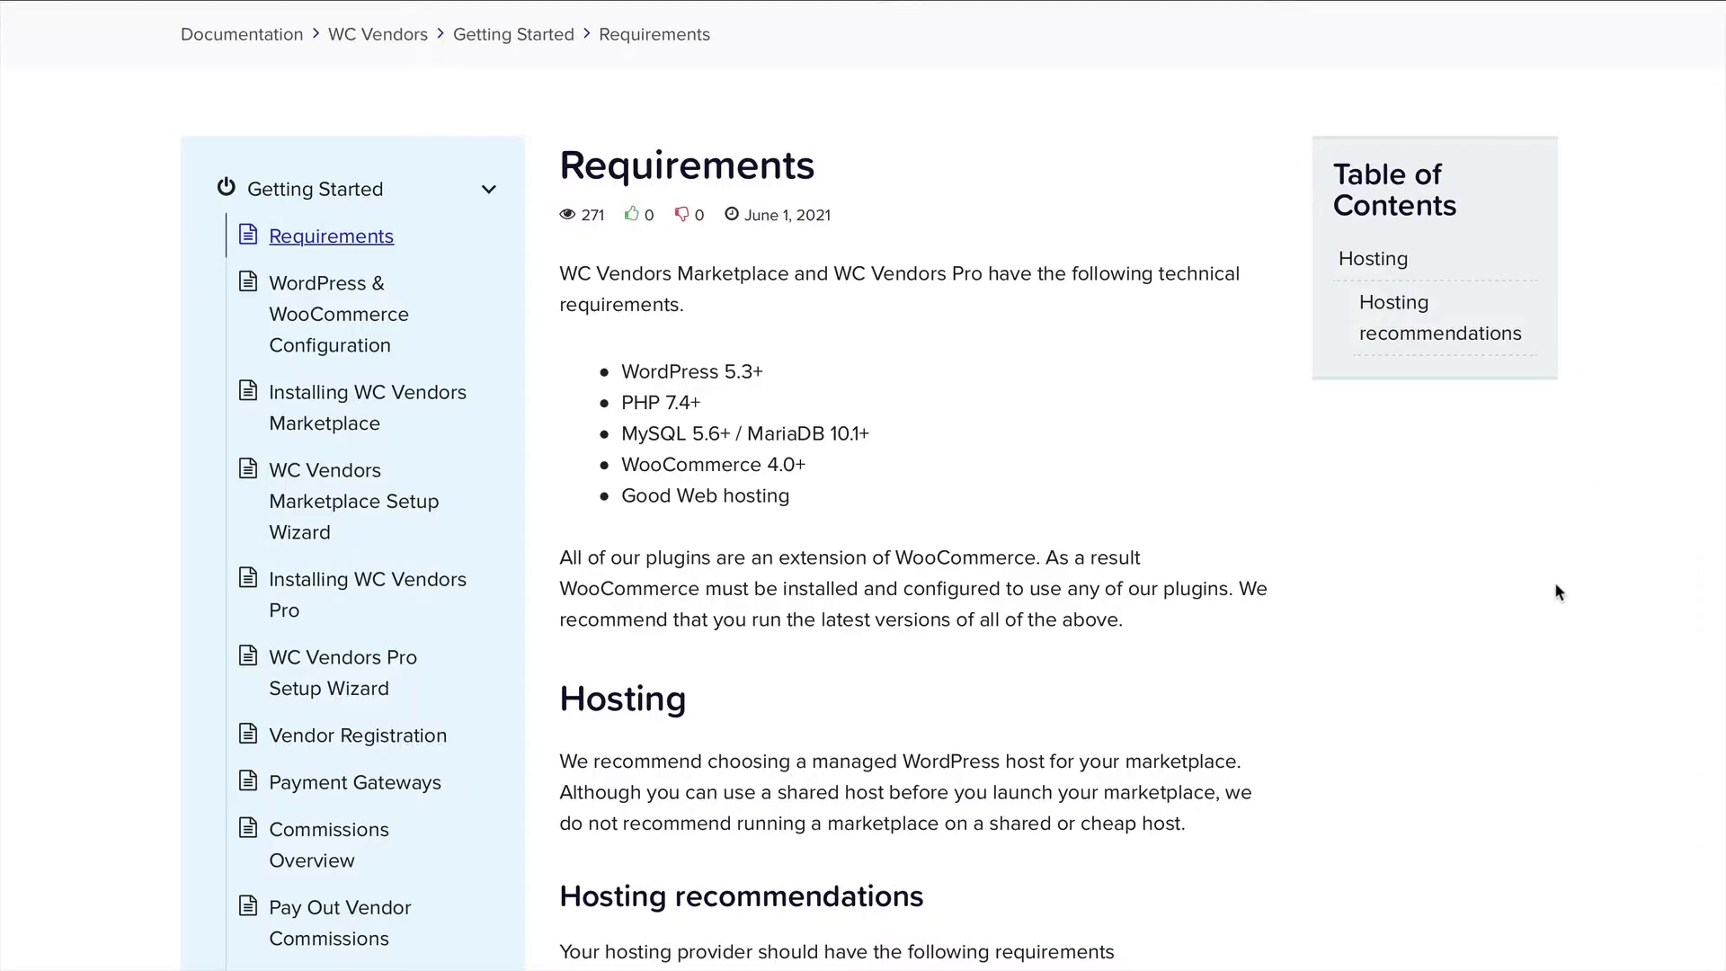
# Scroll the WC Vendors Requirements page down to the Hosting recommendations section.
pyautogui.scroll(1, 1556, 584)
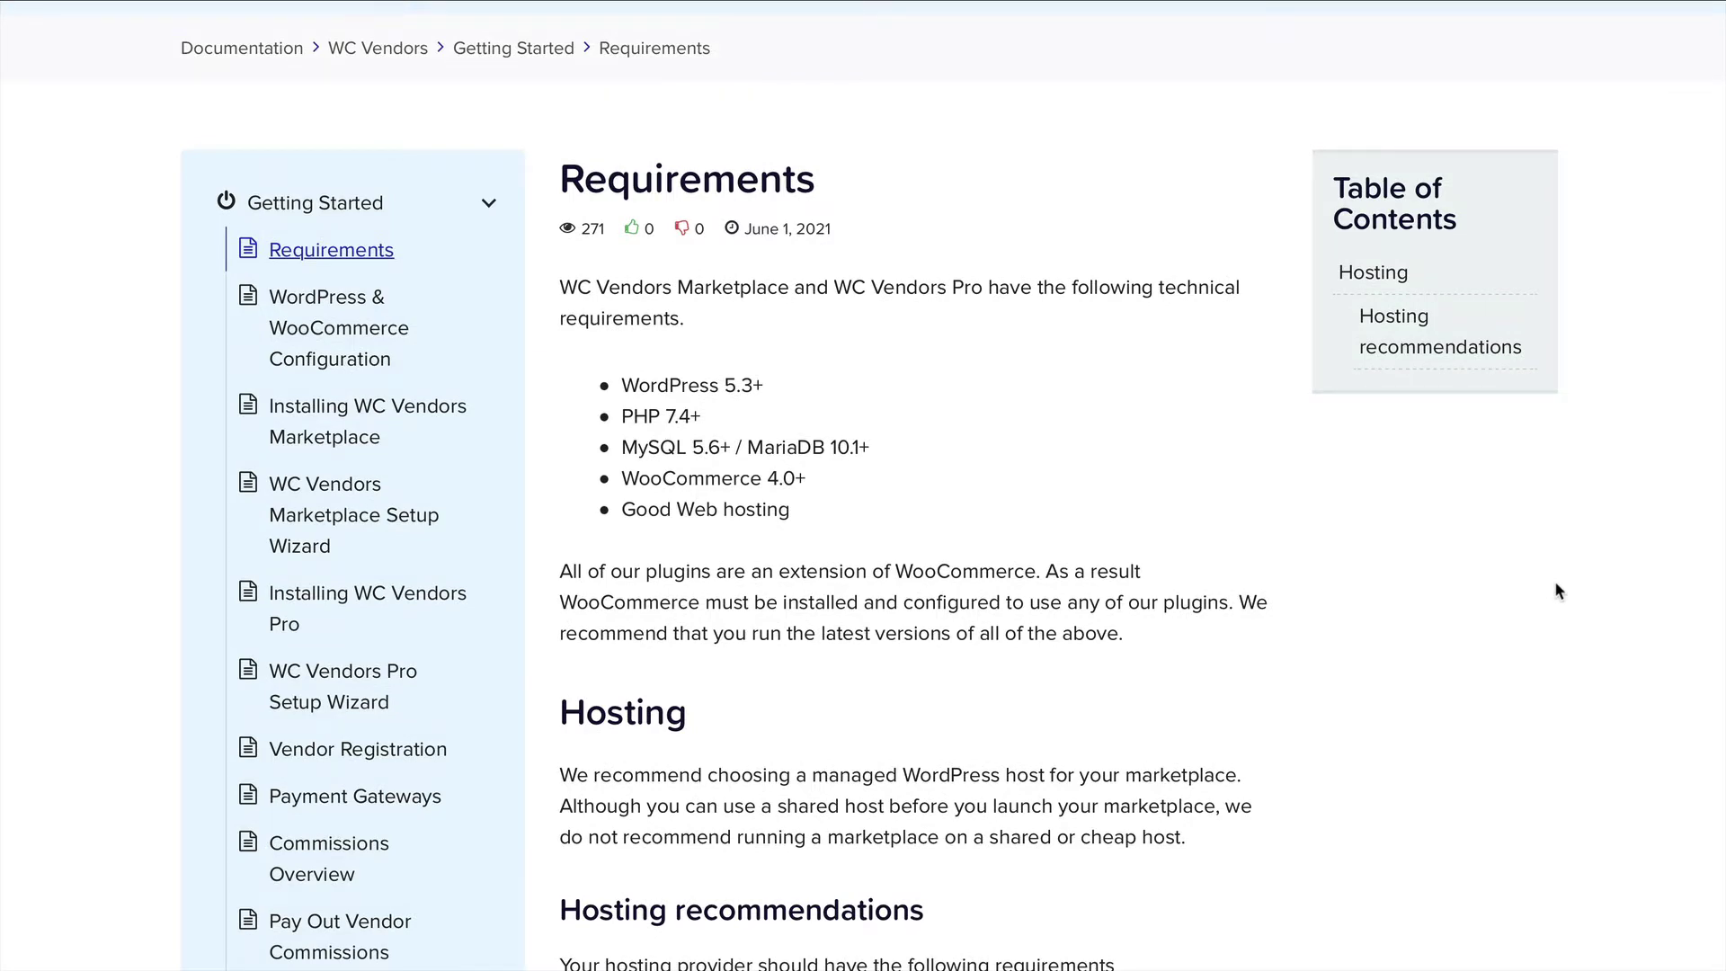
pyautogui.scroll(-8, 1533, 601)
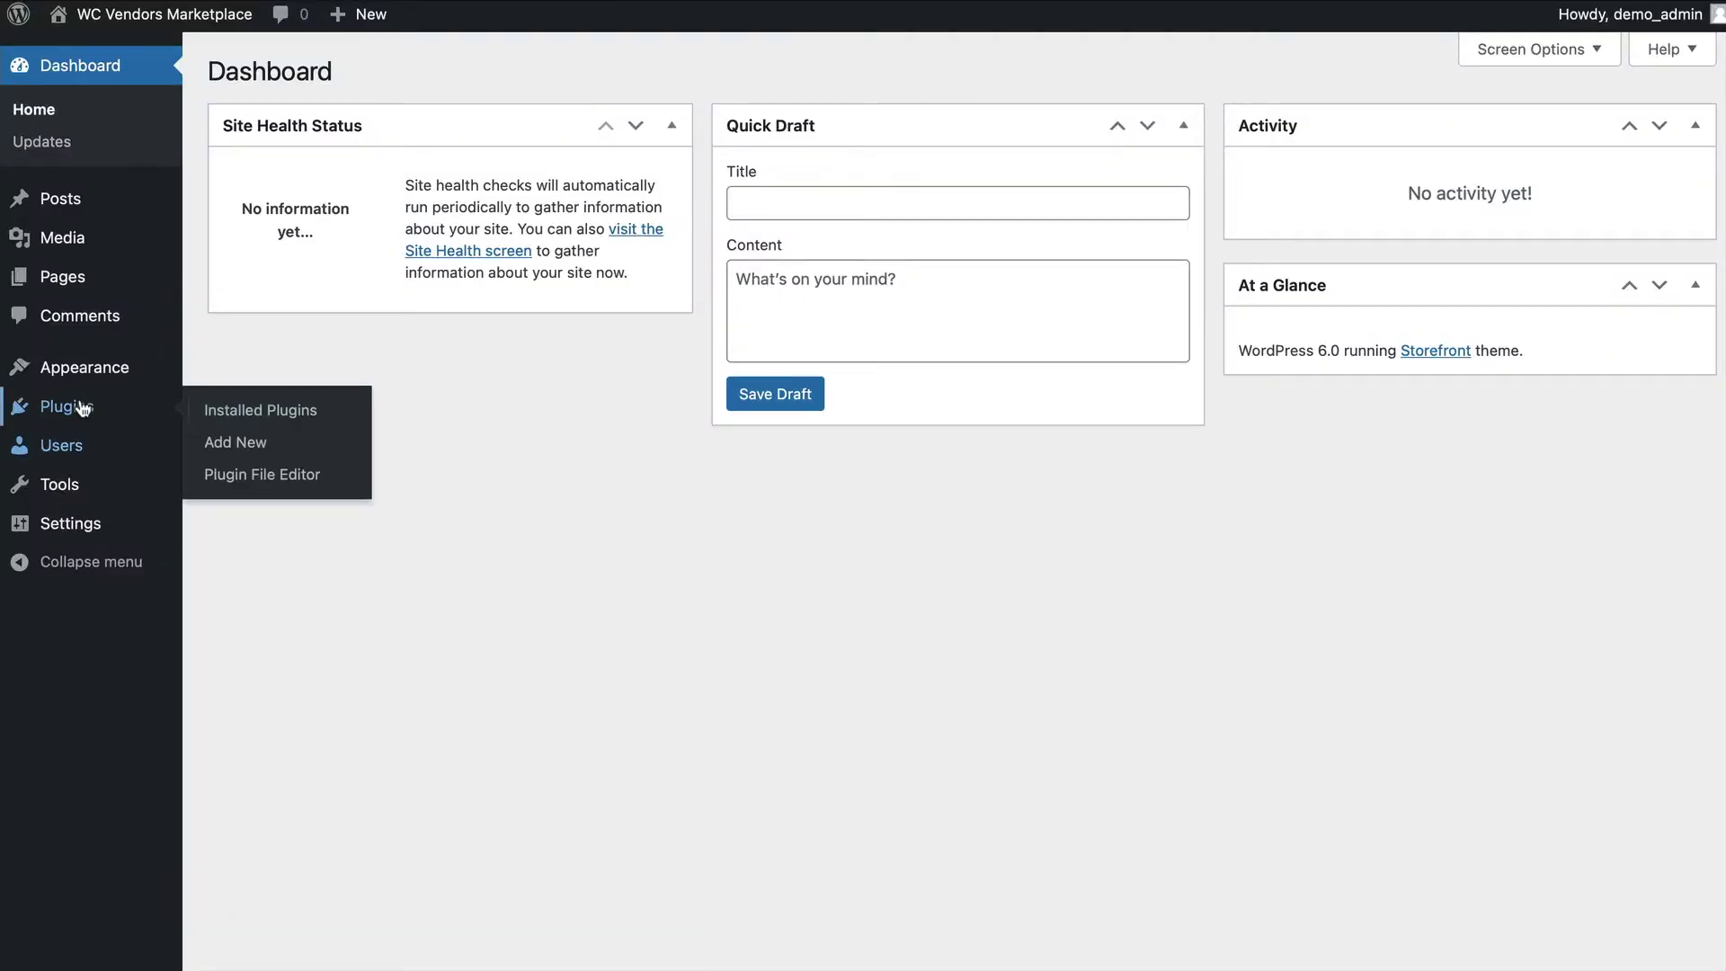
# Search the plugin directory for WooCommerce, Nav Menu Roles and Classic Widgets, installing Classic Widgets.
pyautogui.click(236, 442)
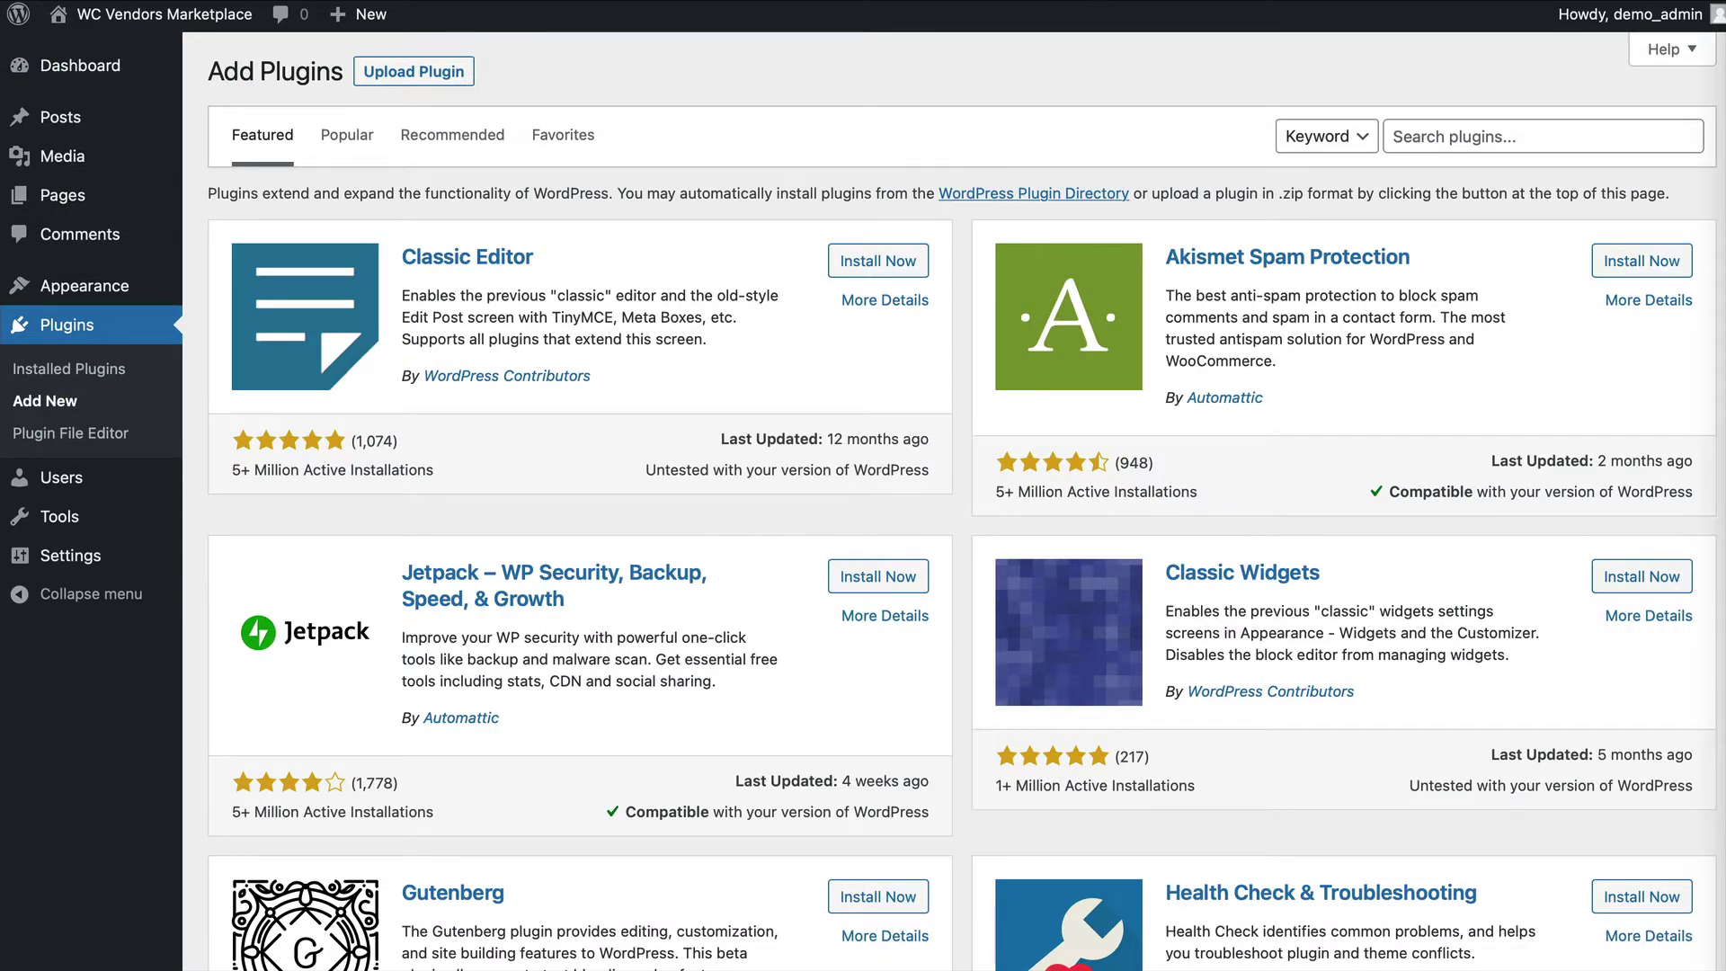
pyautogui.click(1463, 133)
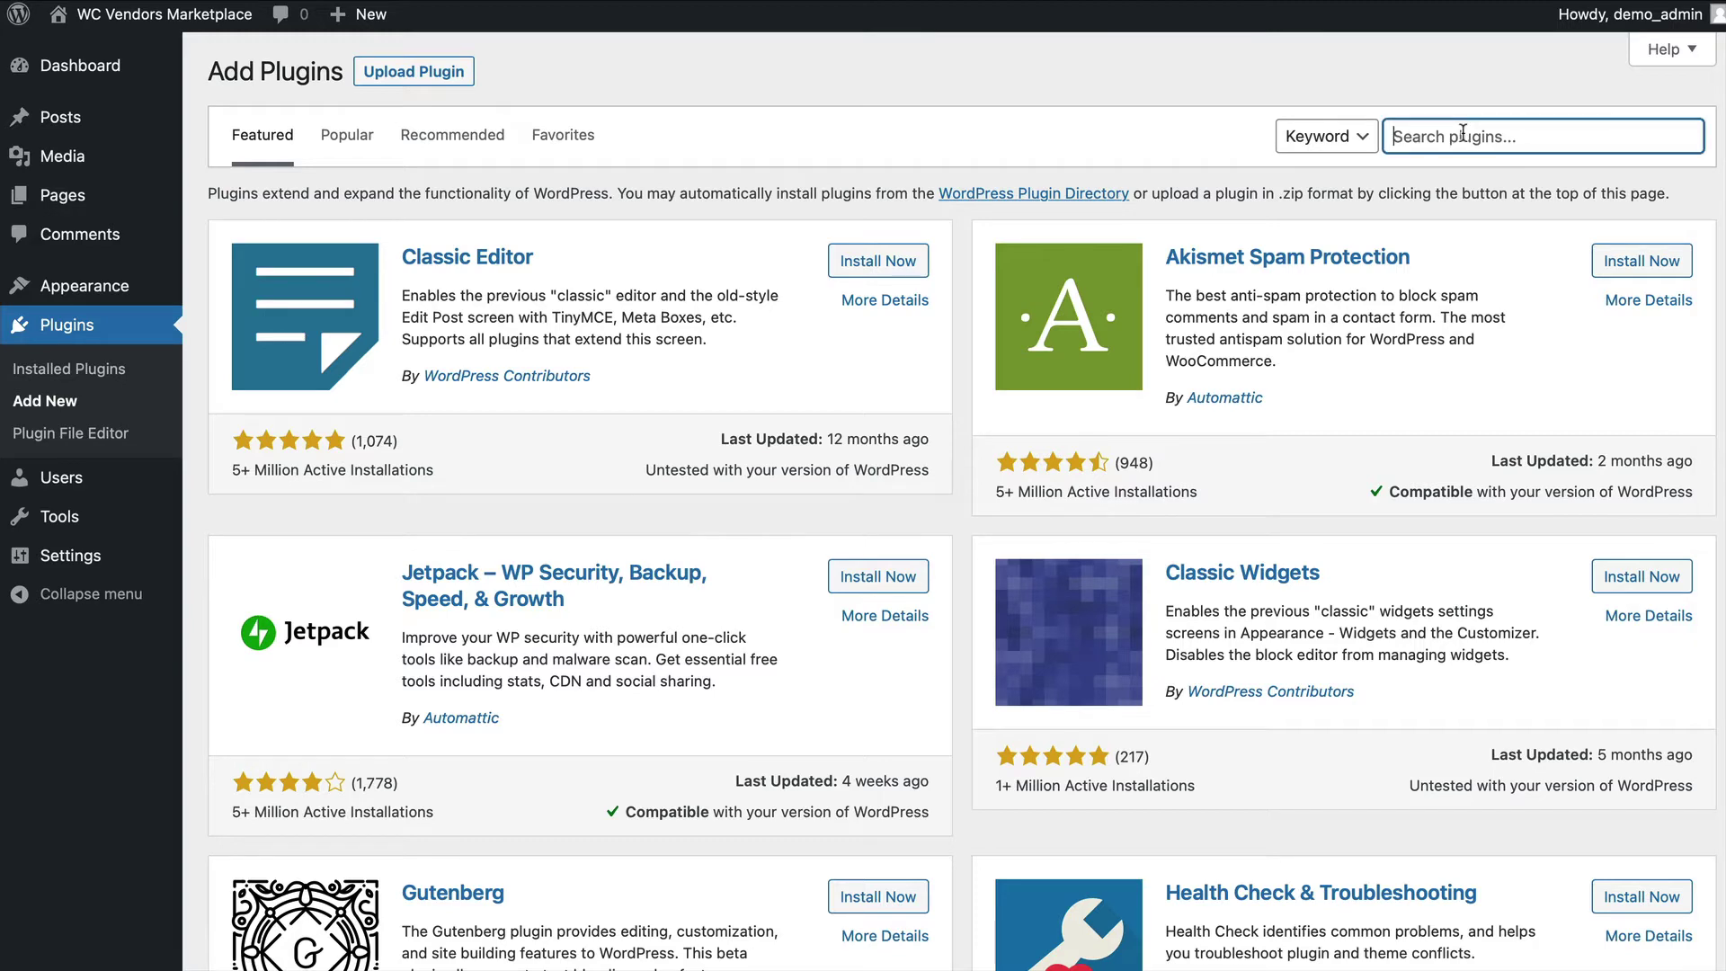
pyautogui.write('WooCommerce')
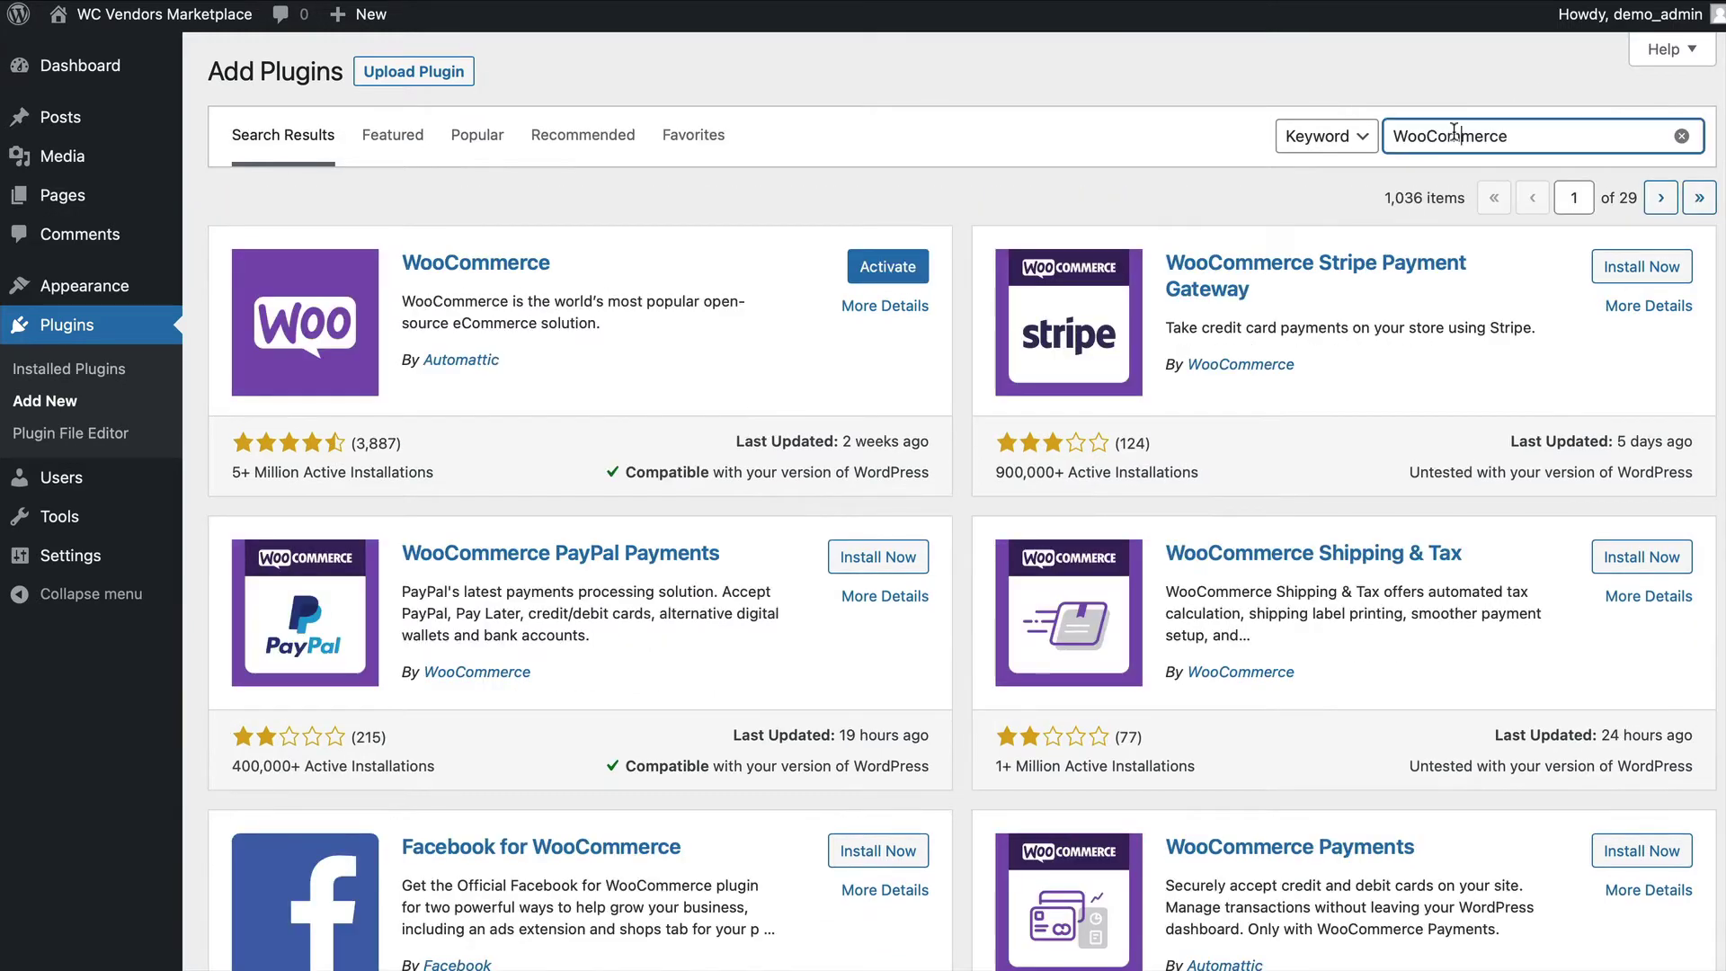
pyautogui.hotkey('ctrl', 'a')
pyautogui.write('Nav Menu Roles')
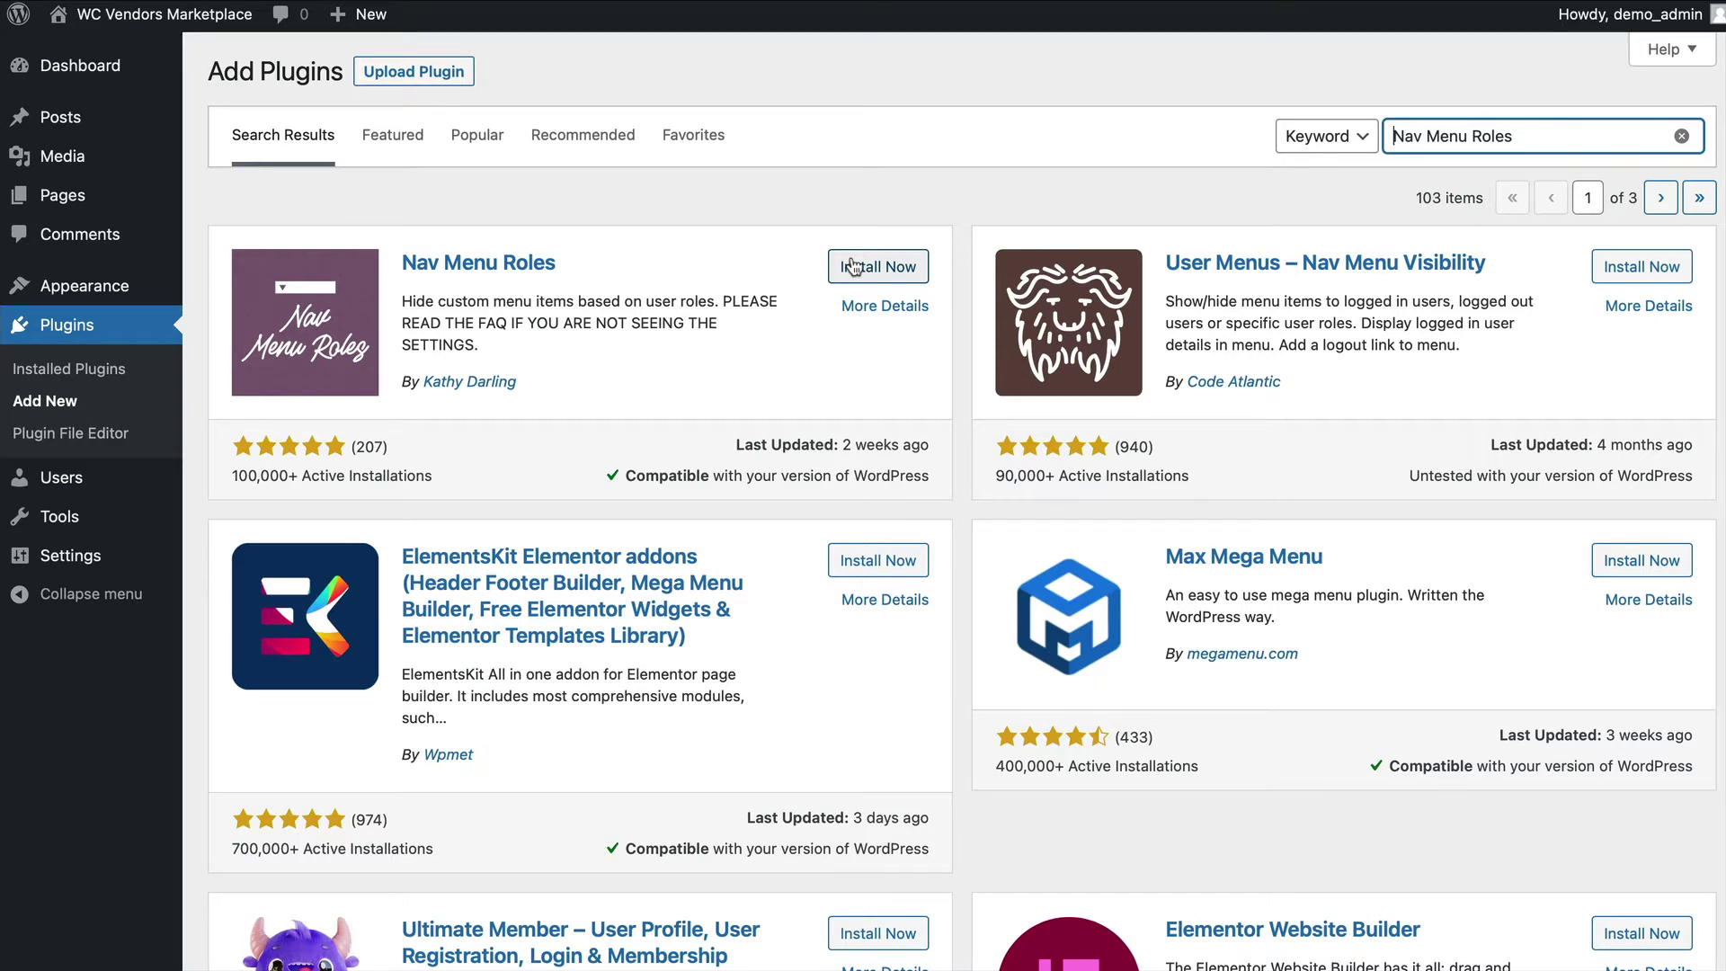
pyautogui.press('super+a')
pyautogui.write('Classic Widgets')
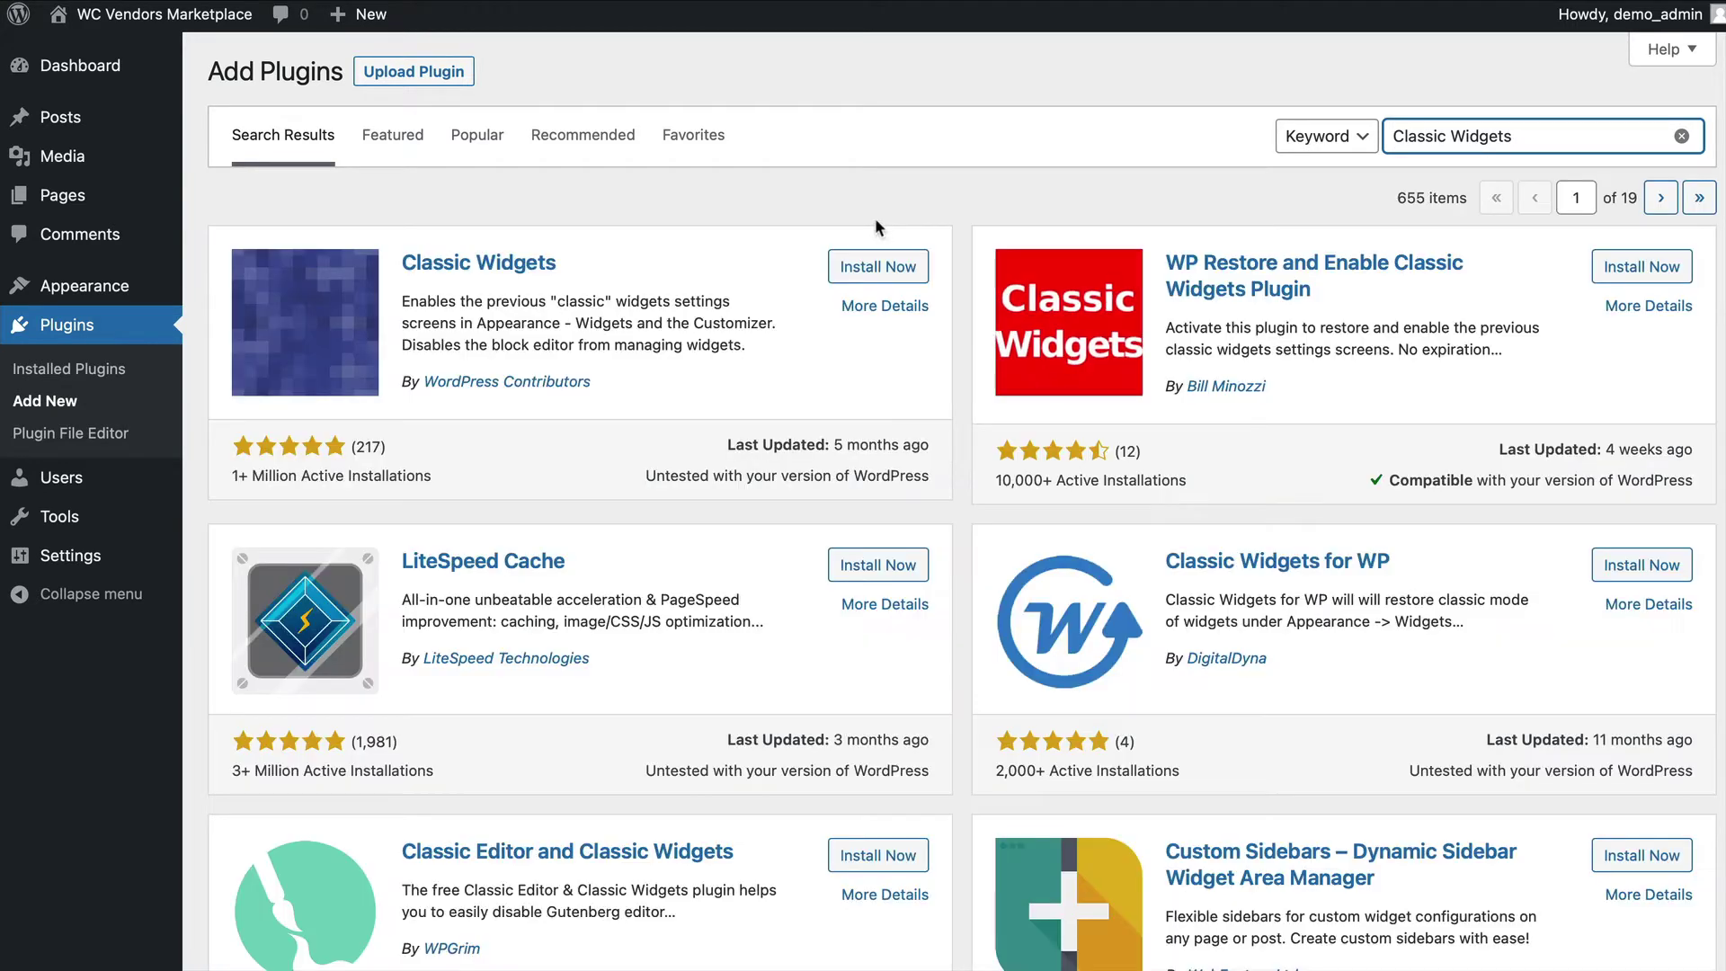
pyautogui.click(862, 274)
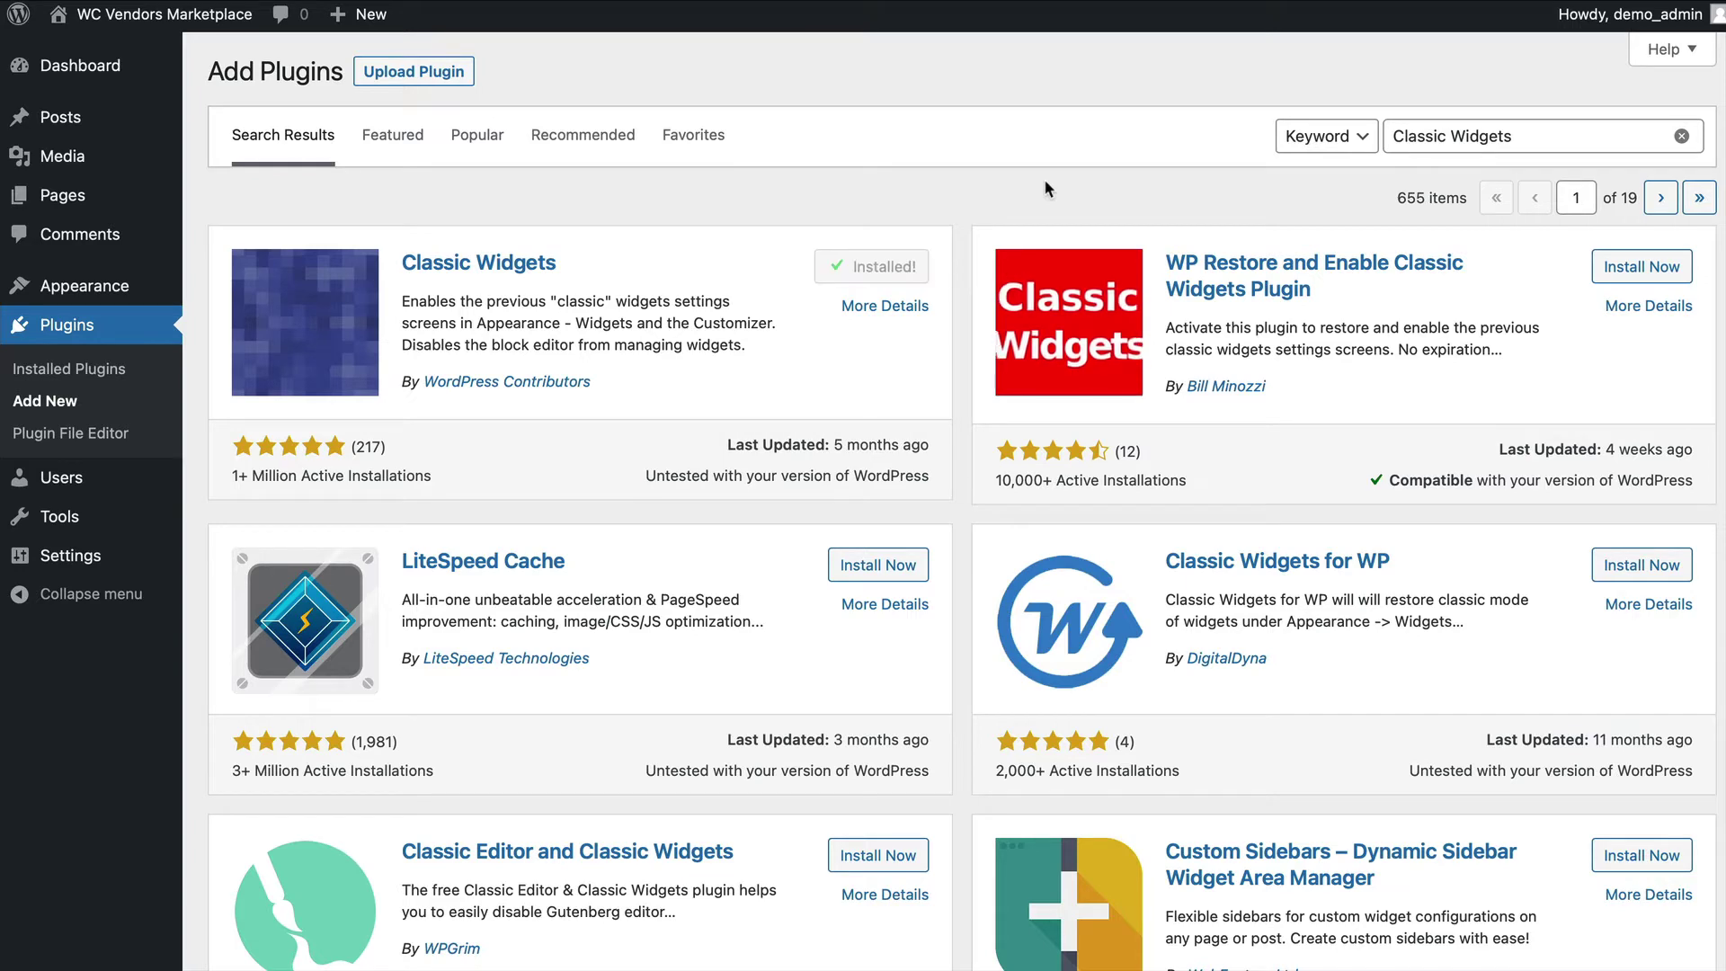
# Search for and install the User Switching and WC Vendors Marketplace plugins.
pyautogui.tripleClick(1392, 135)
pyautogui.write('User switching')
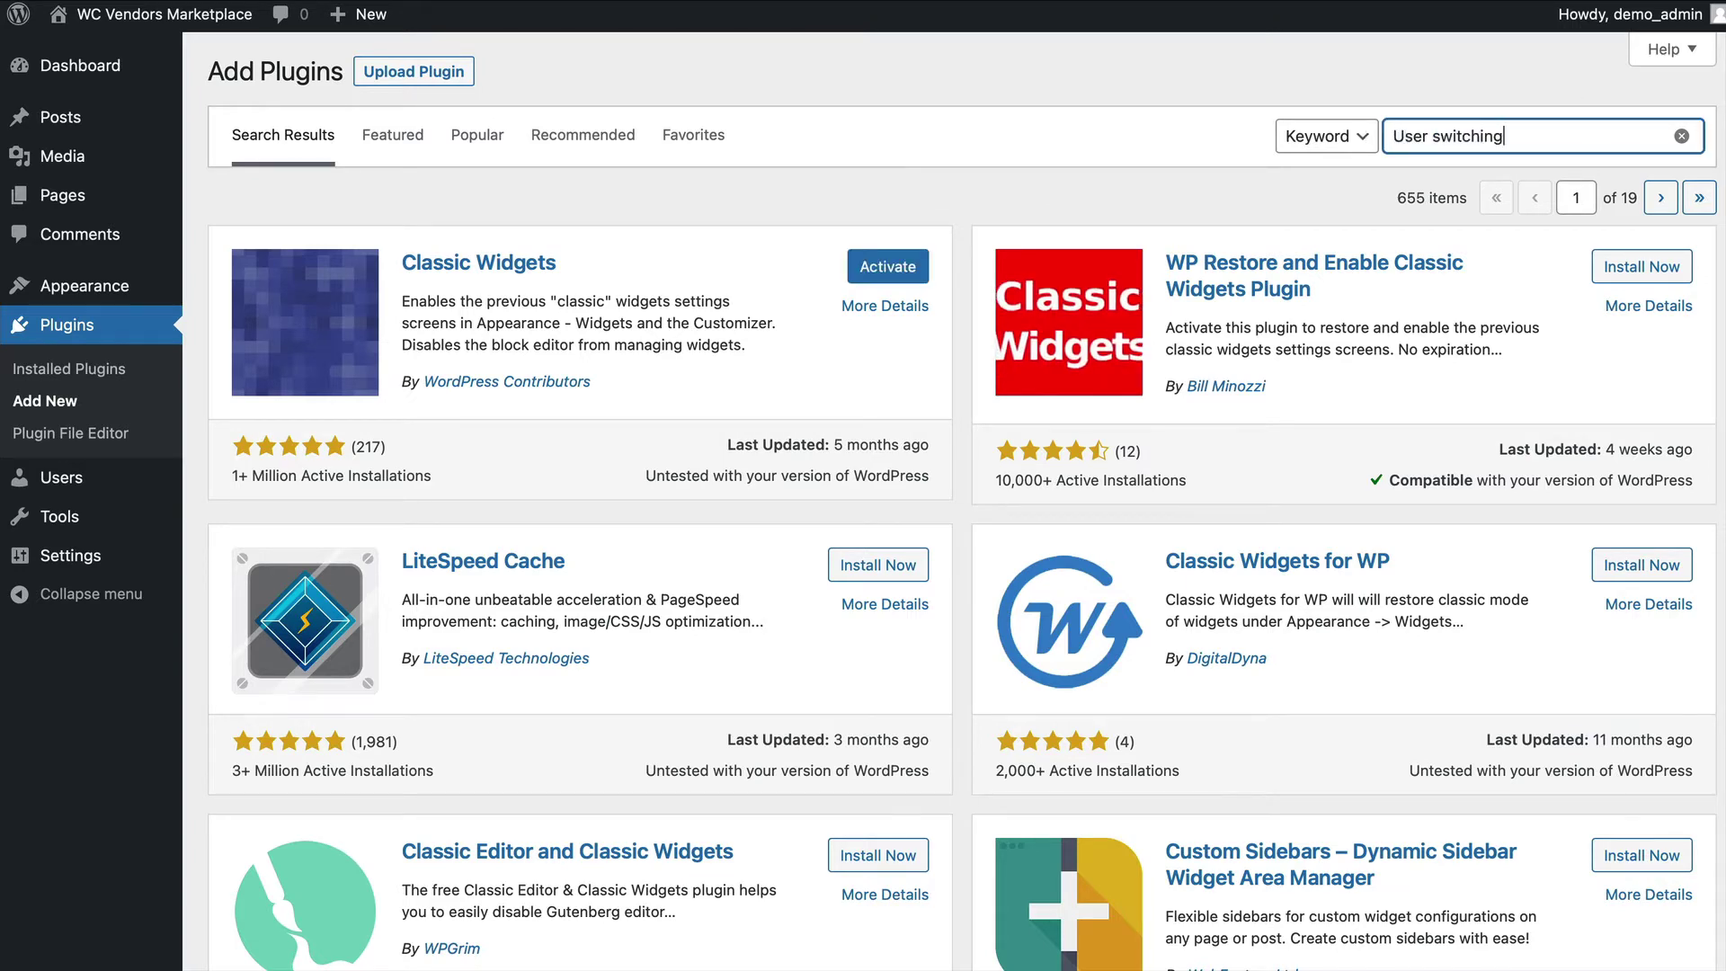
pyautogui.click(899, 267)
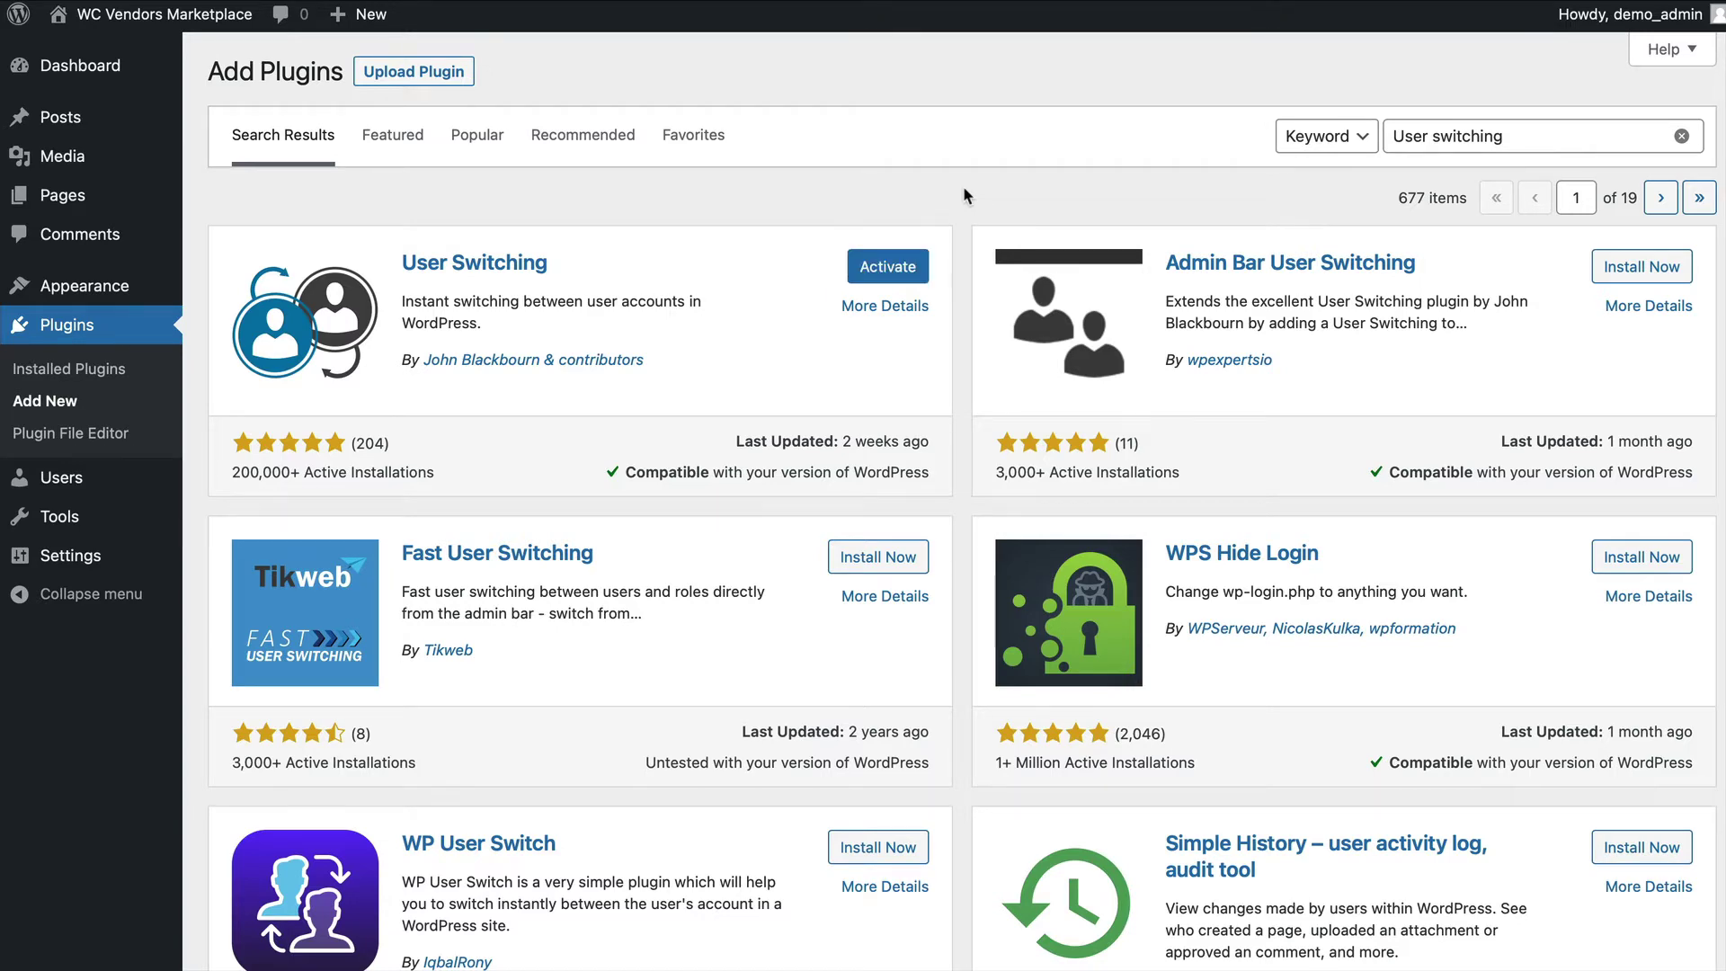
pyautogui.tripleClick(1481, 136)
pyautogui.press('BackSpace')
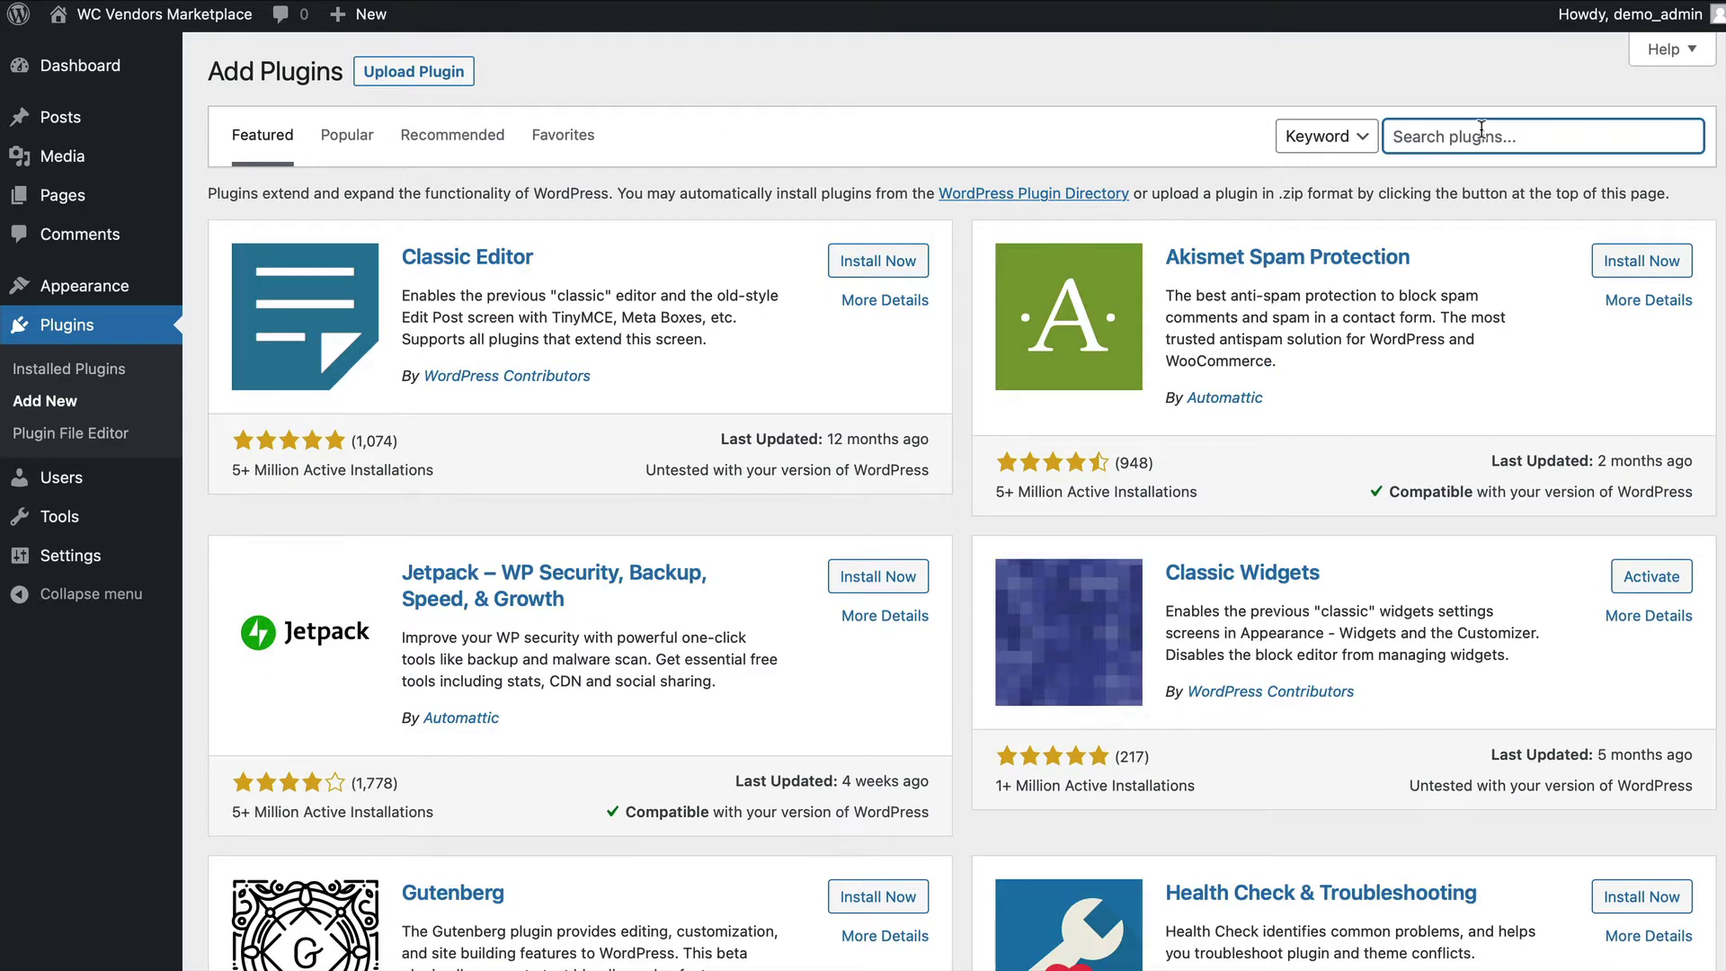
pyautogui.write('wc vendors')
pyautogui.click(878, 261)
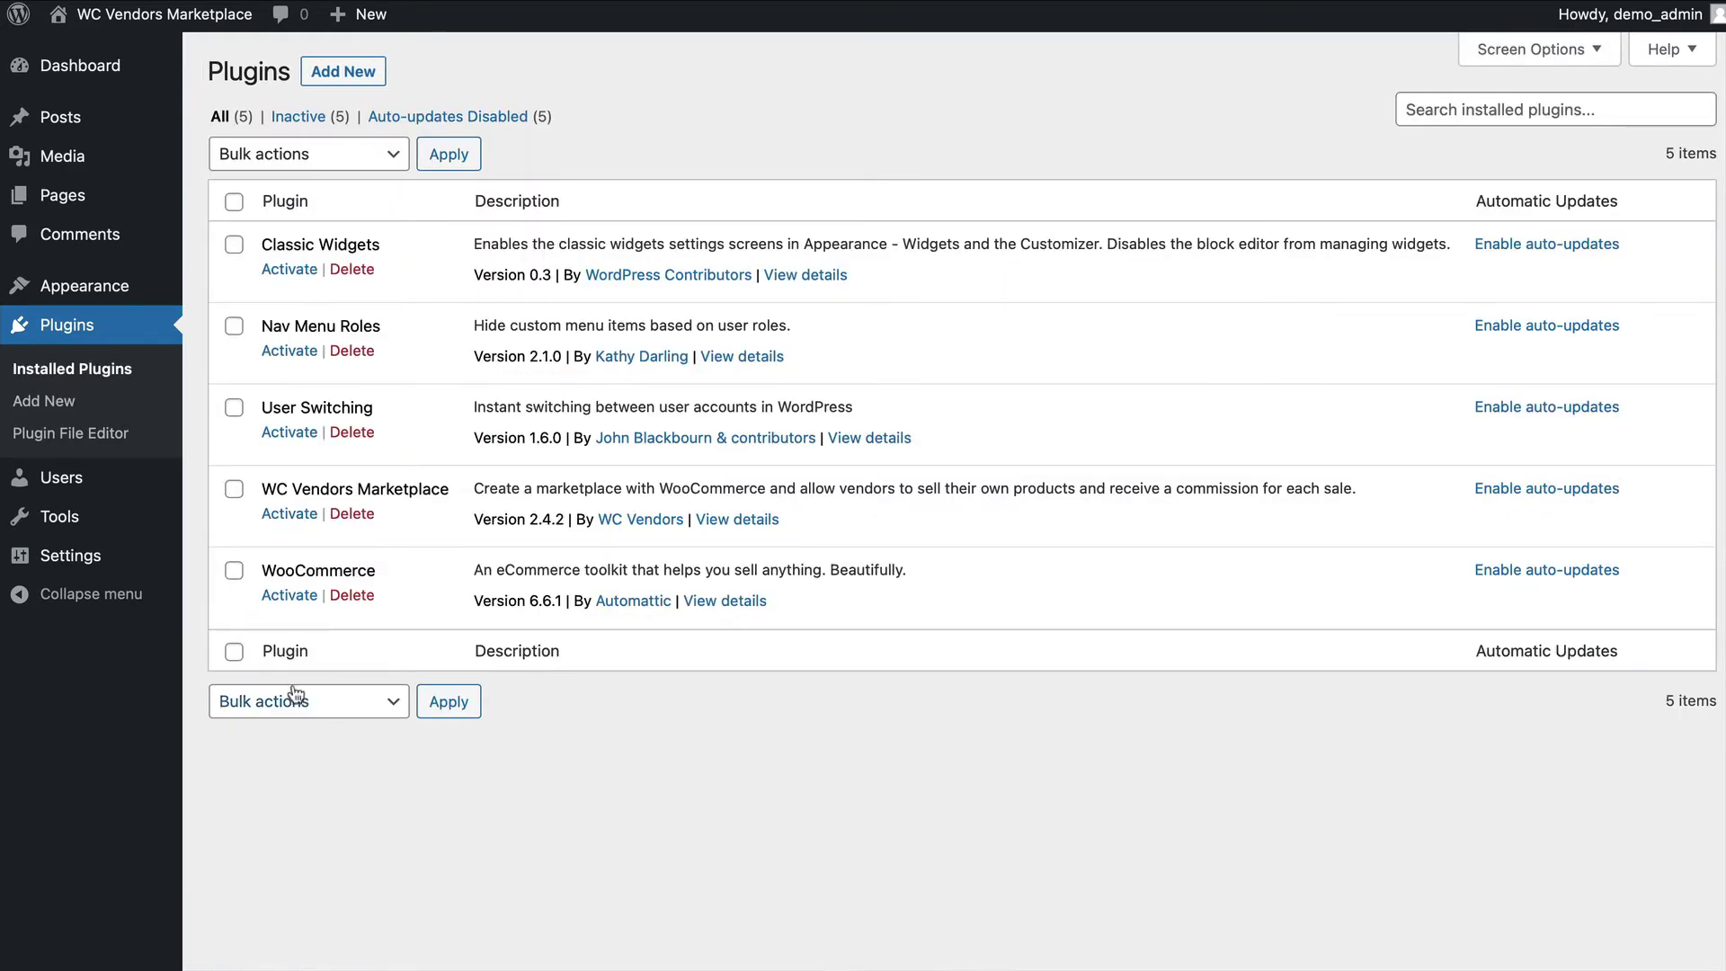
# Activate WooCommerce without usage tracking and untick username auto-generation in Accounts & Privacy.
pyautogui.click(290, 594)
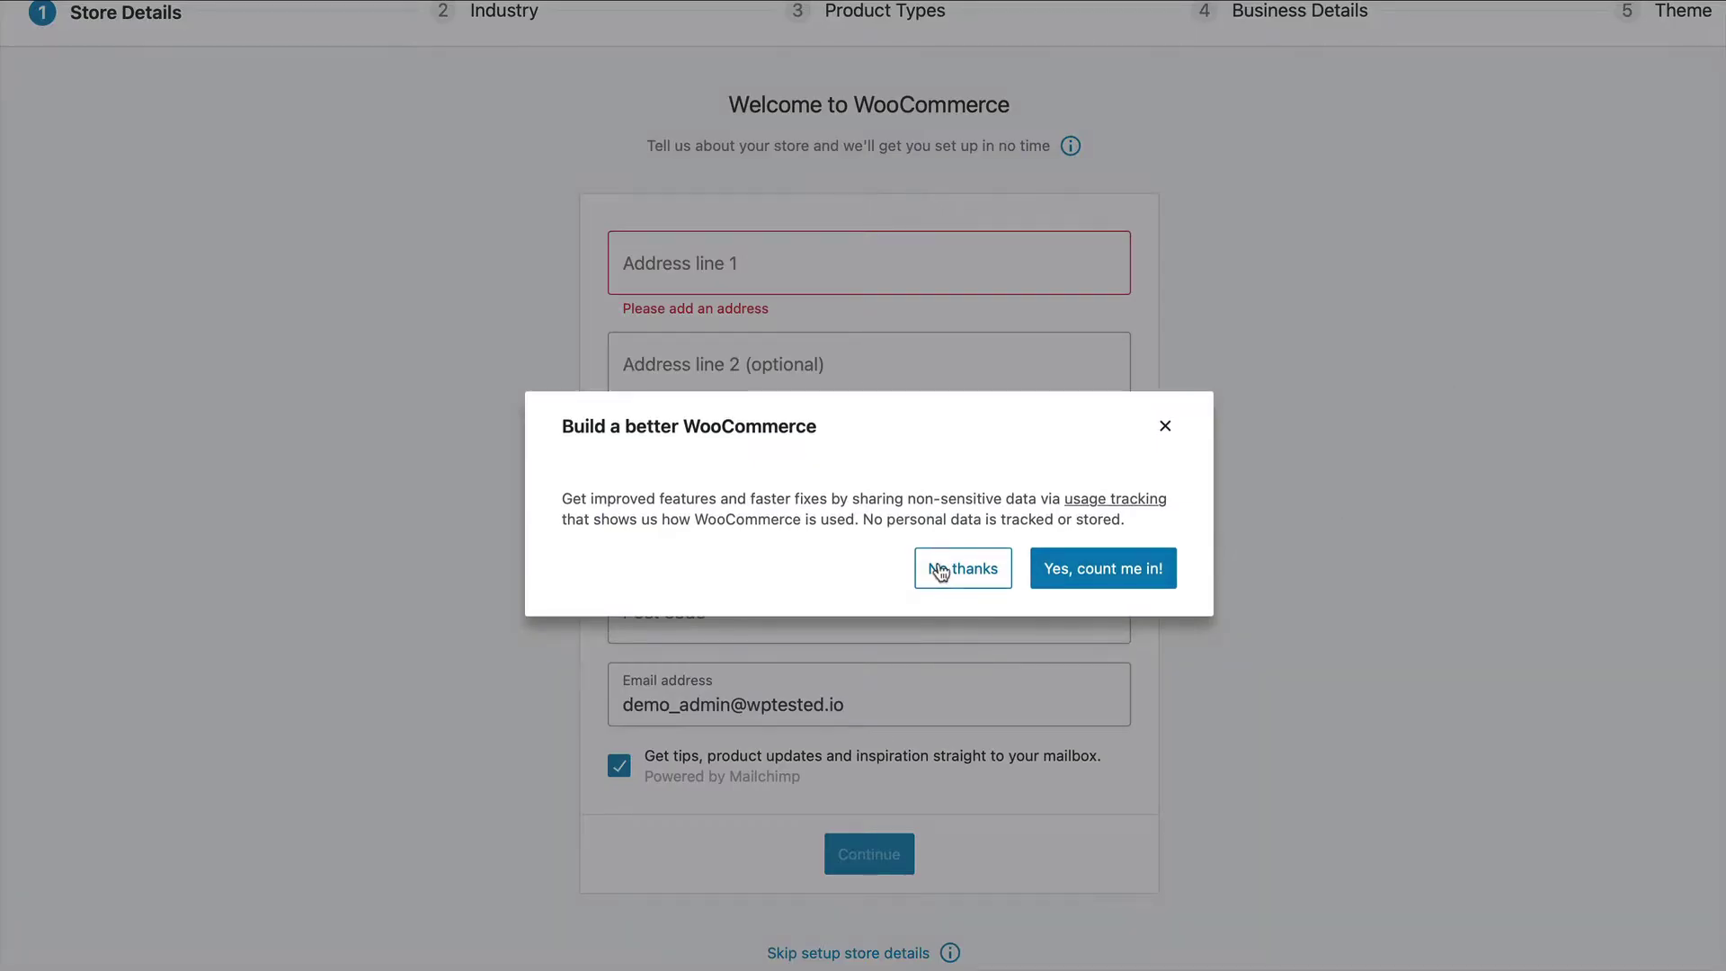
pyautogui.click(947, 567)
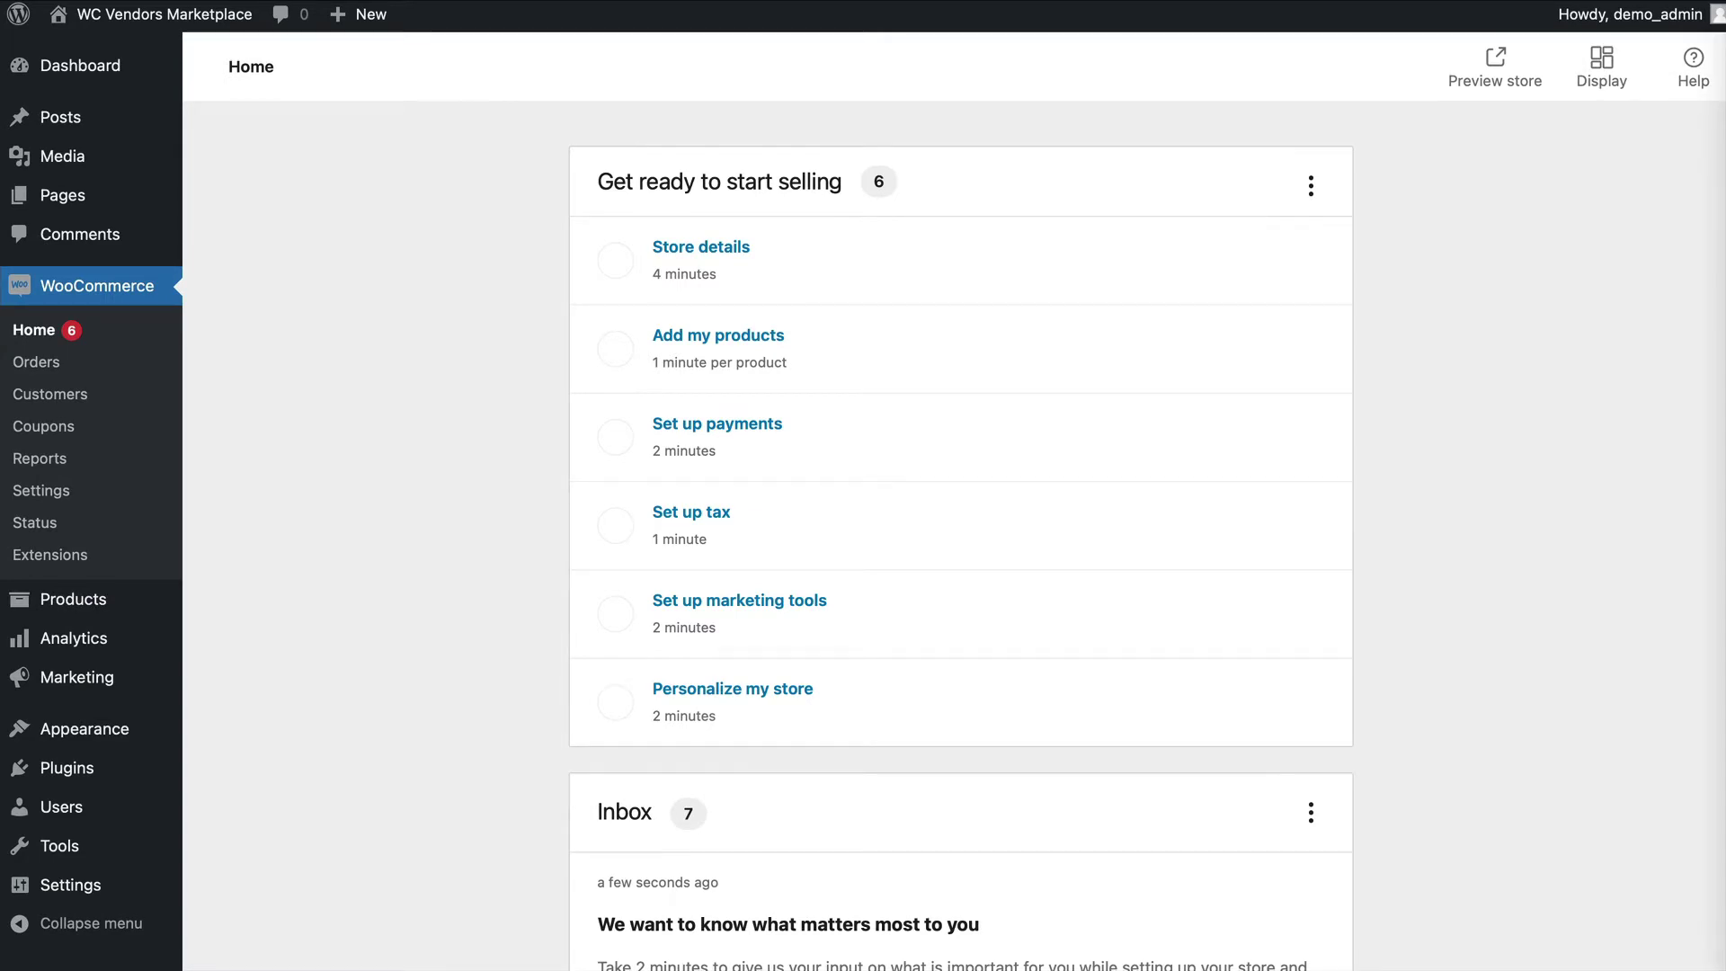
pyautogui.click(56, 491)
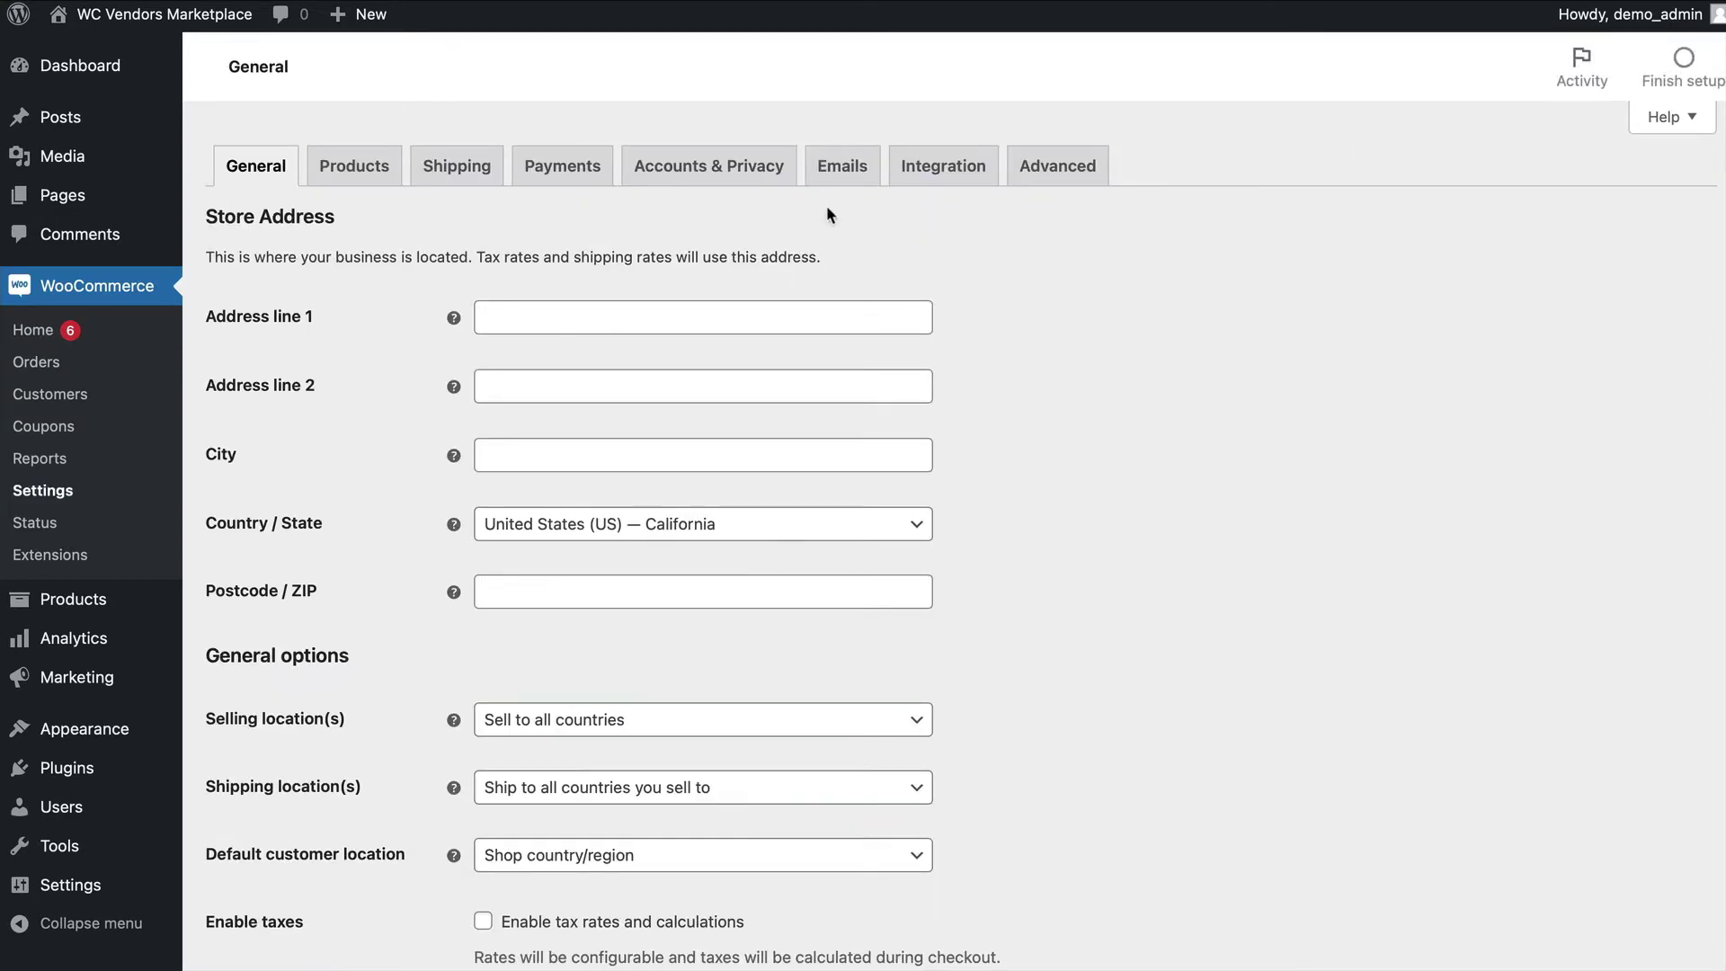
pyautogui.click(710, 165)
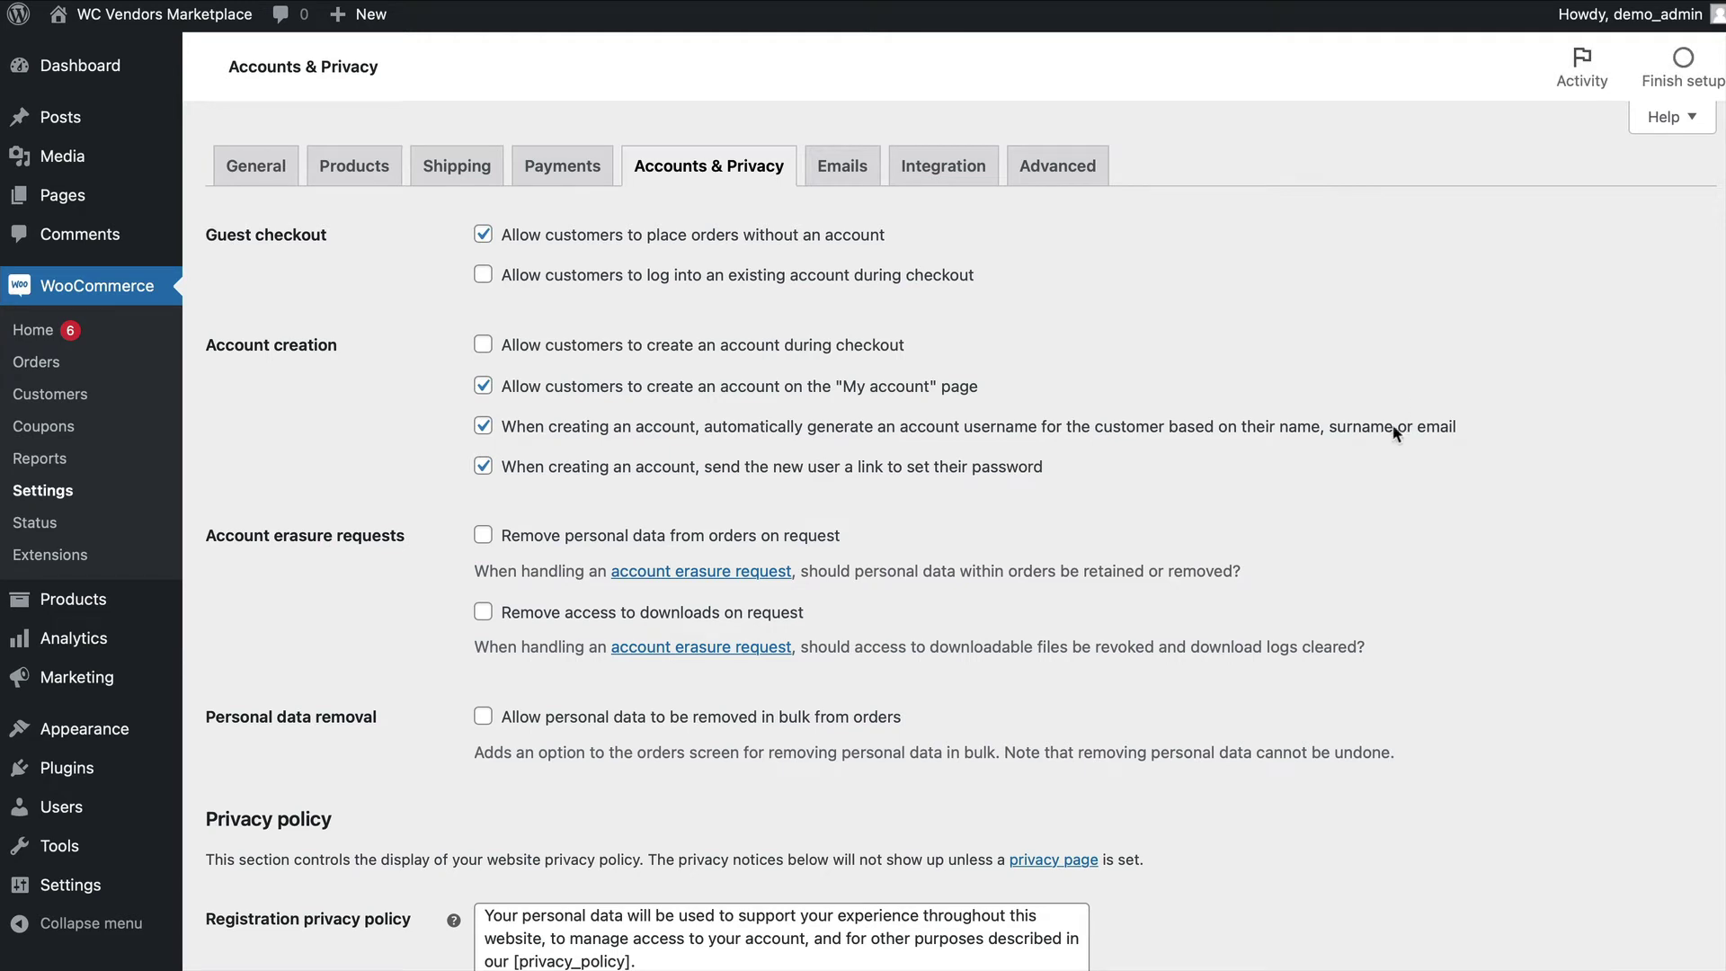
pyautogui.click(483, 427)
pyautogui.scroll(-1, 1494, 392)
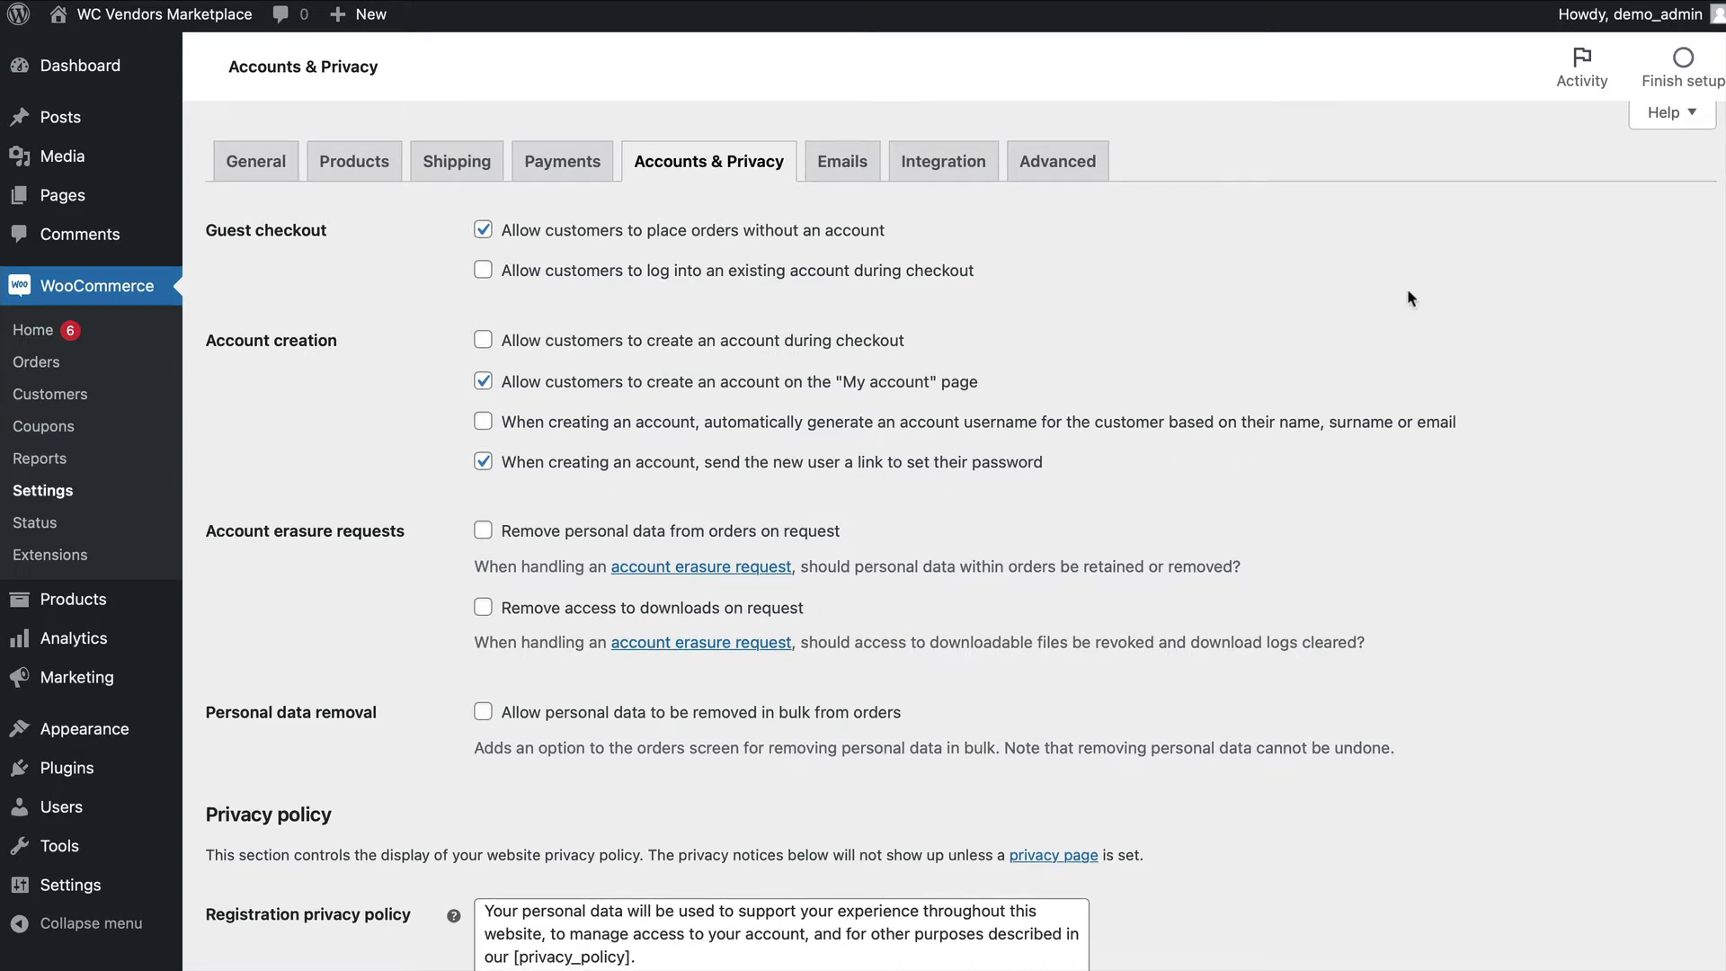
pyautogui.scroll(-10, 1408, 297)
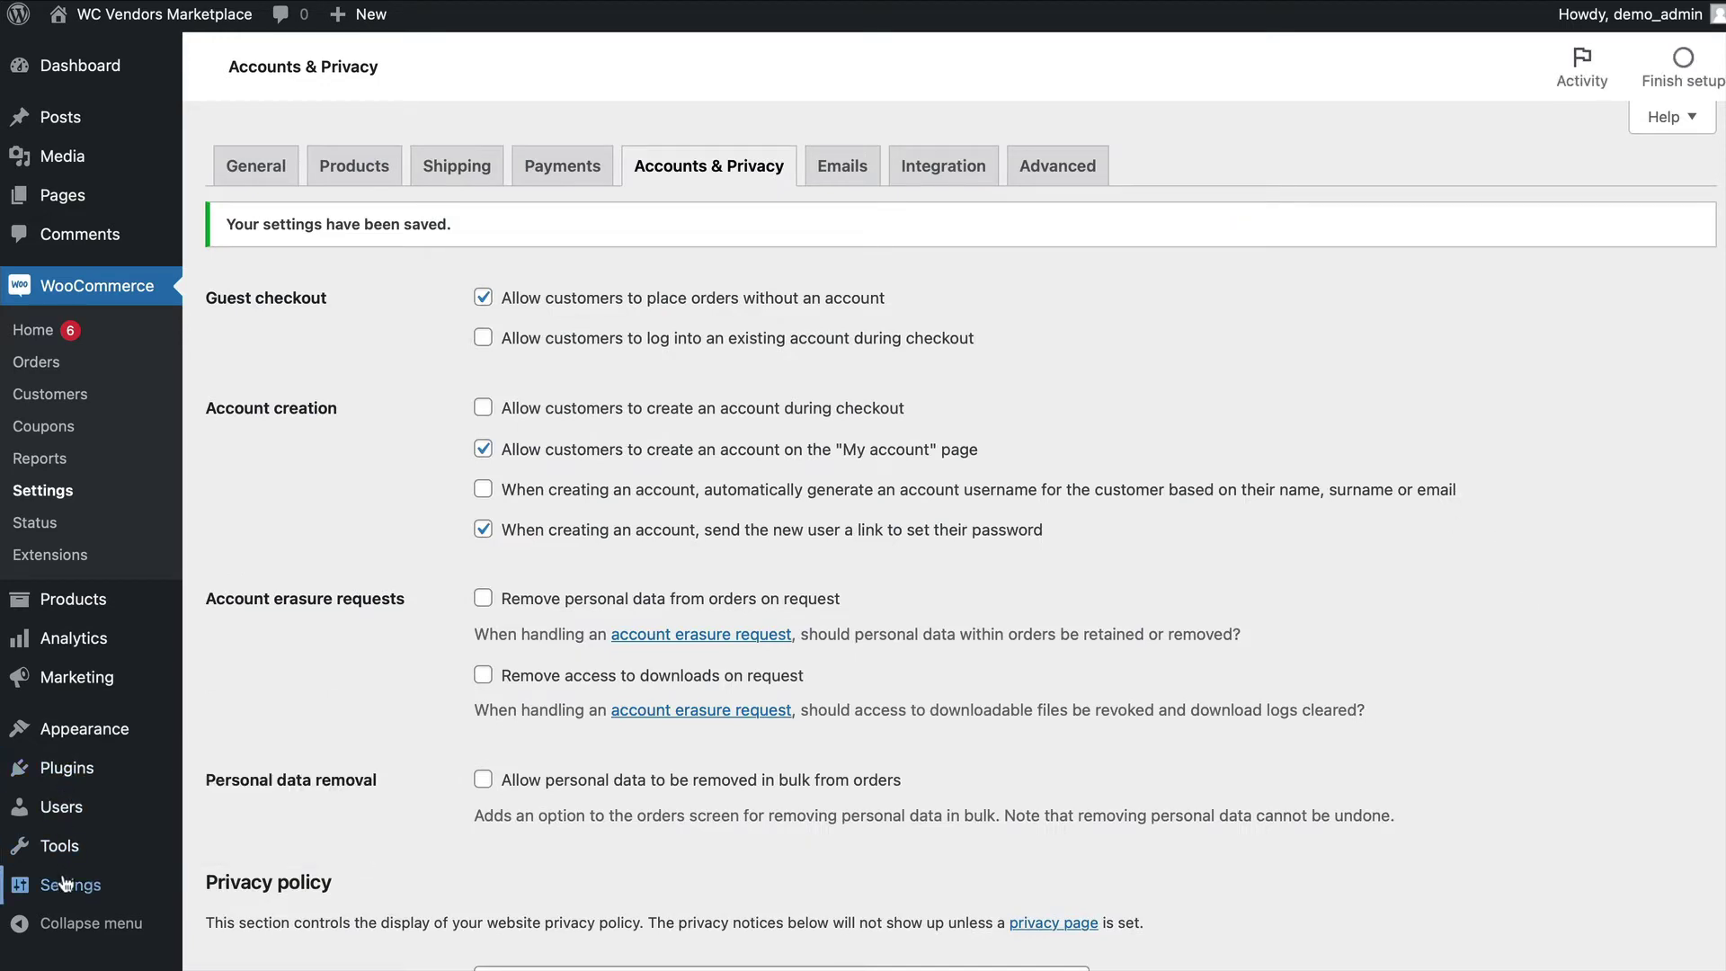
# Check the Permalinks page uses Post name, then activate WC Vendors Marketplace.
pyautogui.moveTo(63, 883)
pyautogui.click(259, 913)
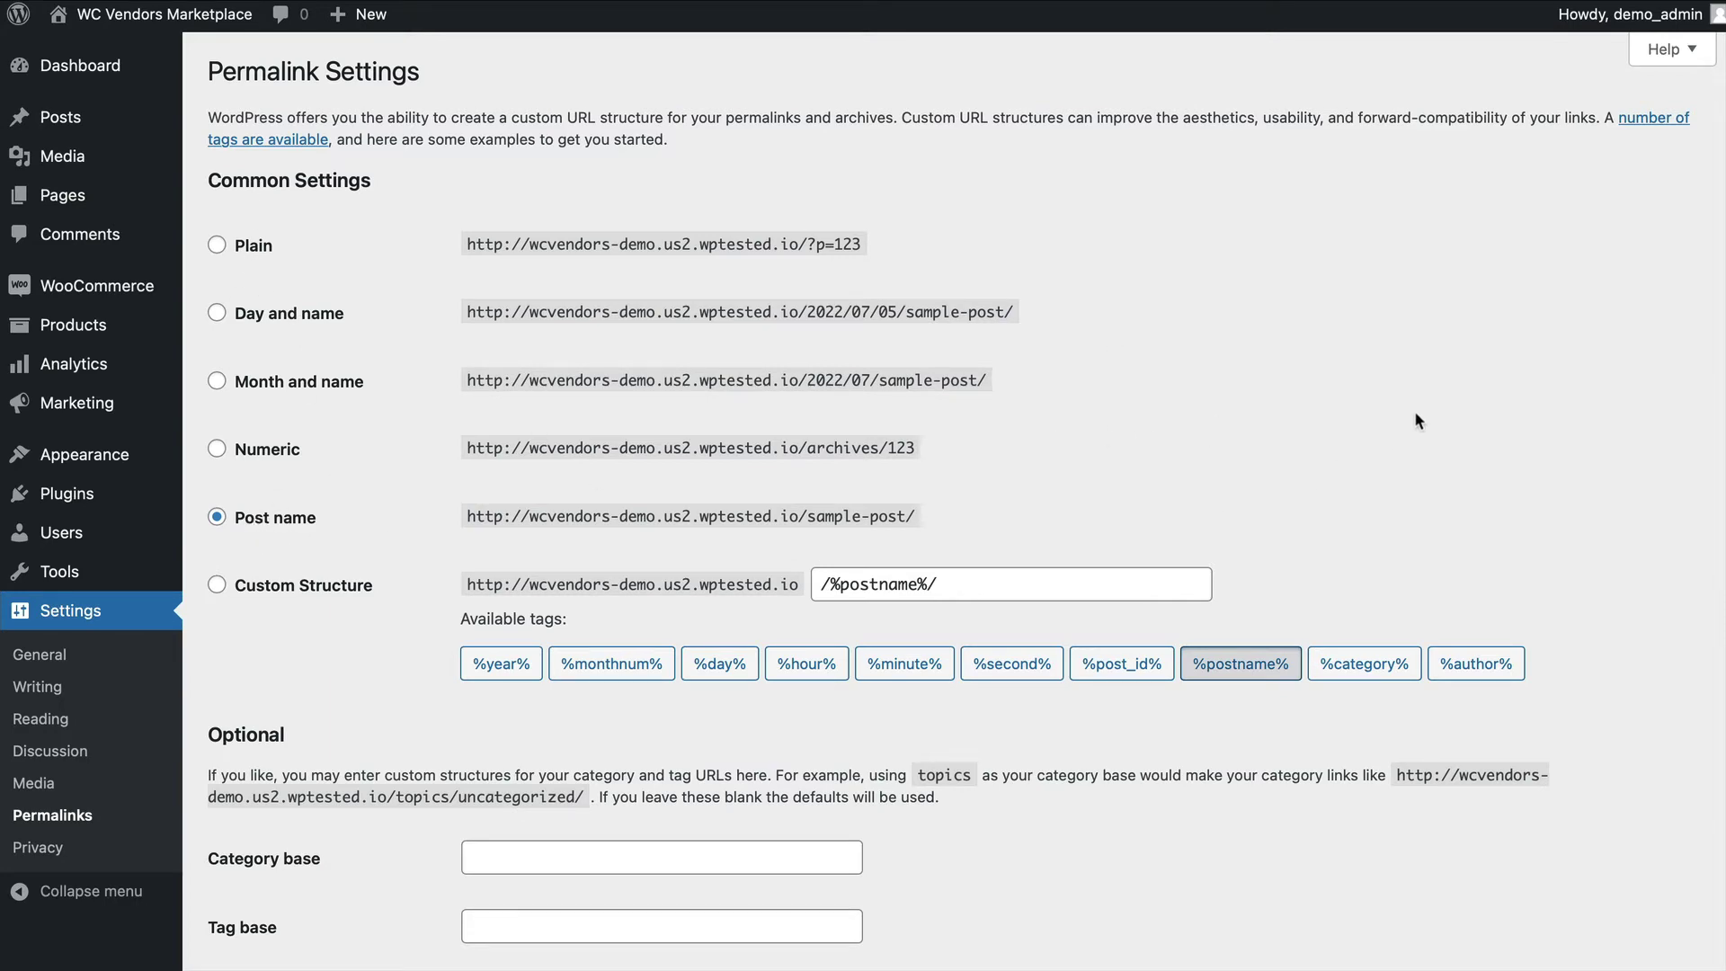
pyautogui.scroll(-8, 1449, 418)
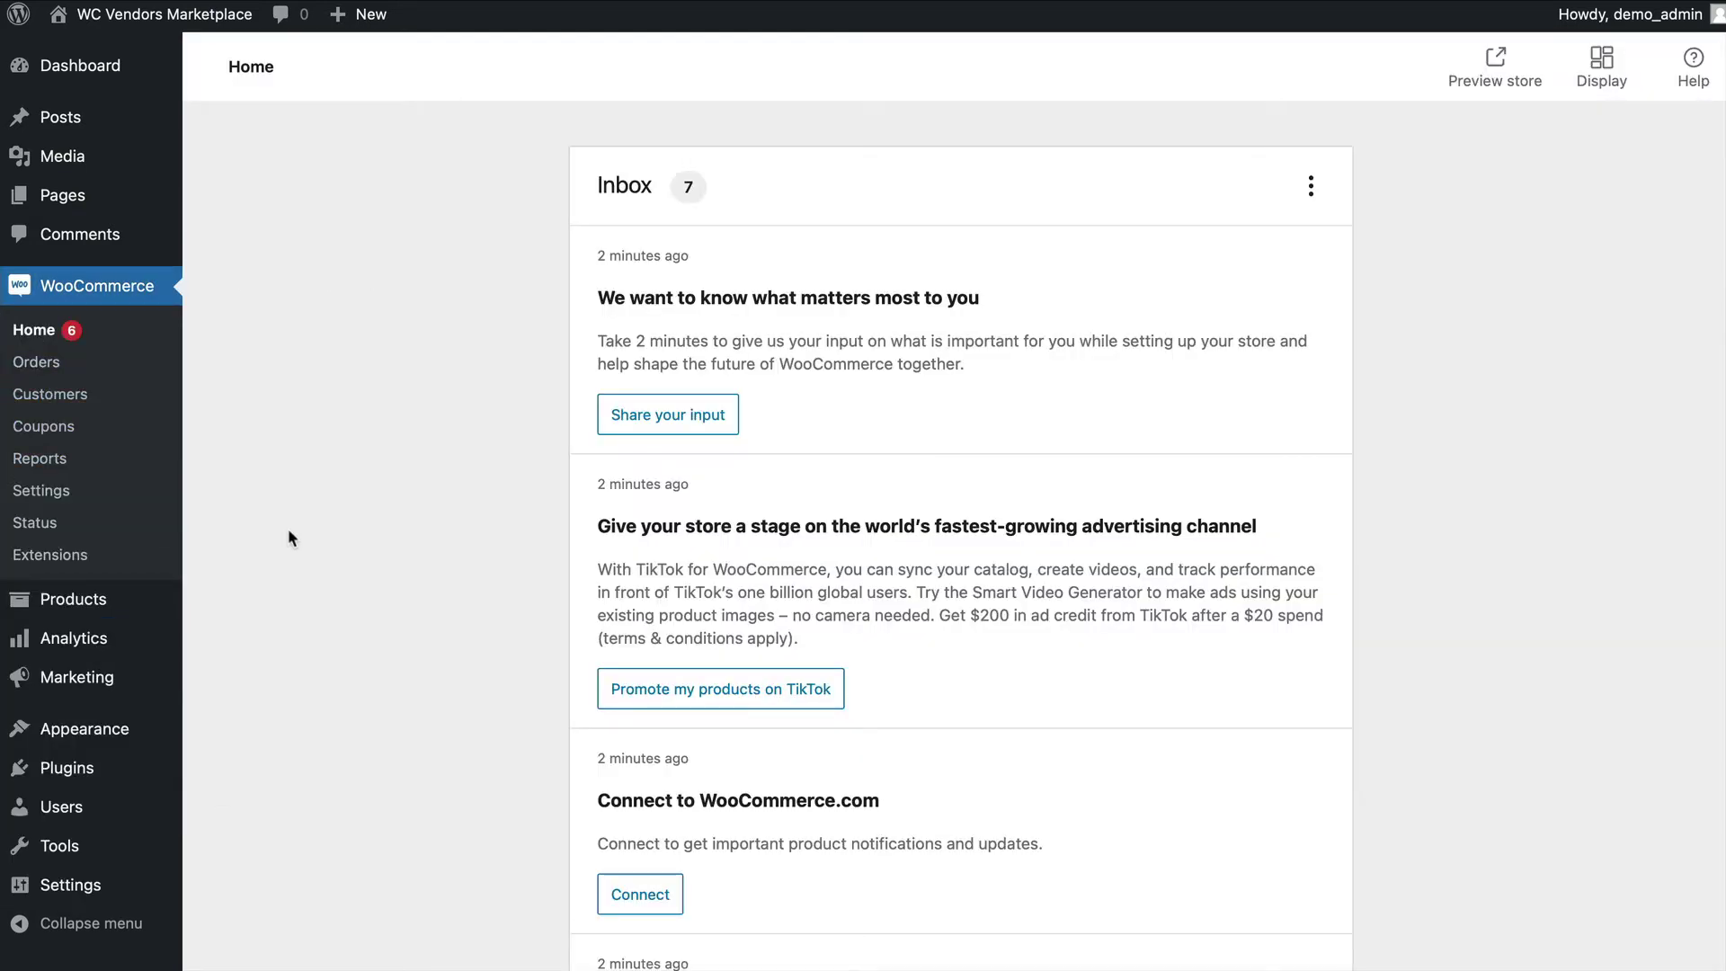
pyautogui.moveTo(164, 775)
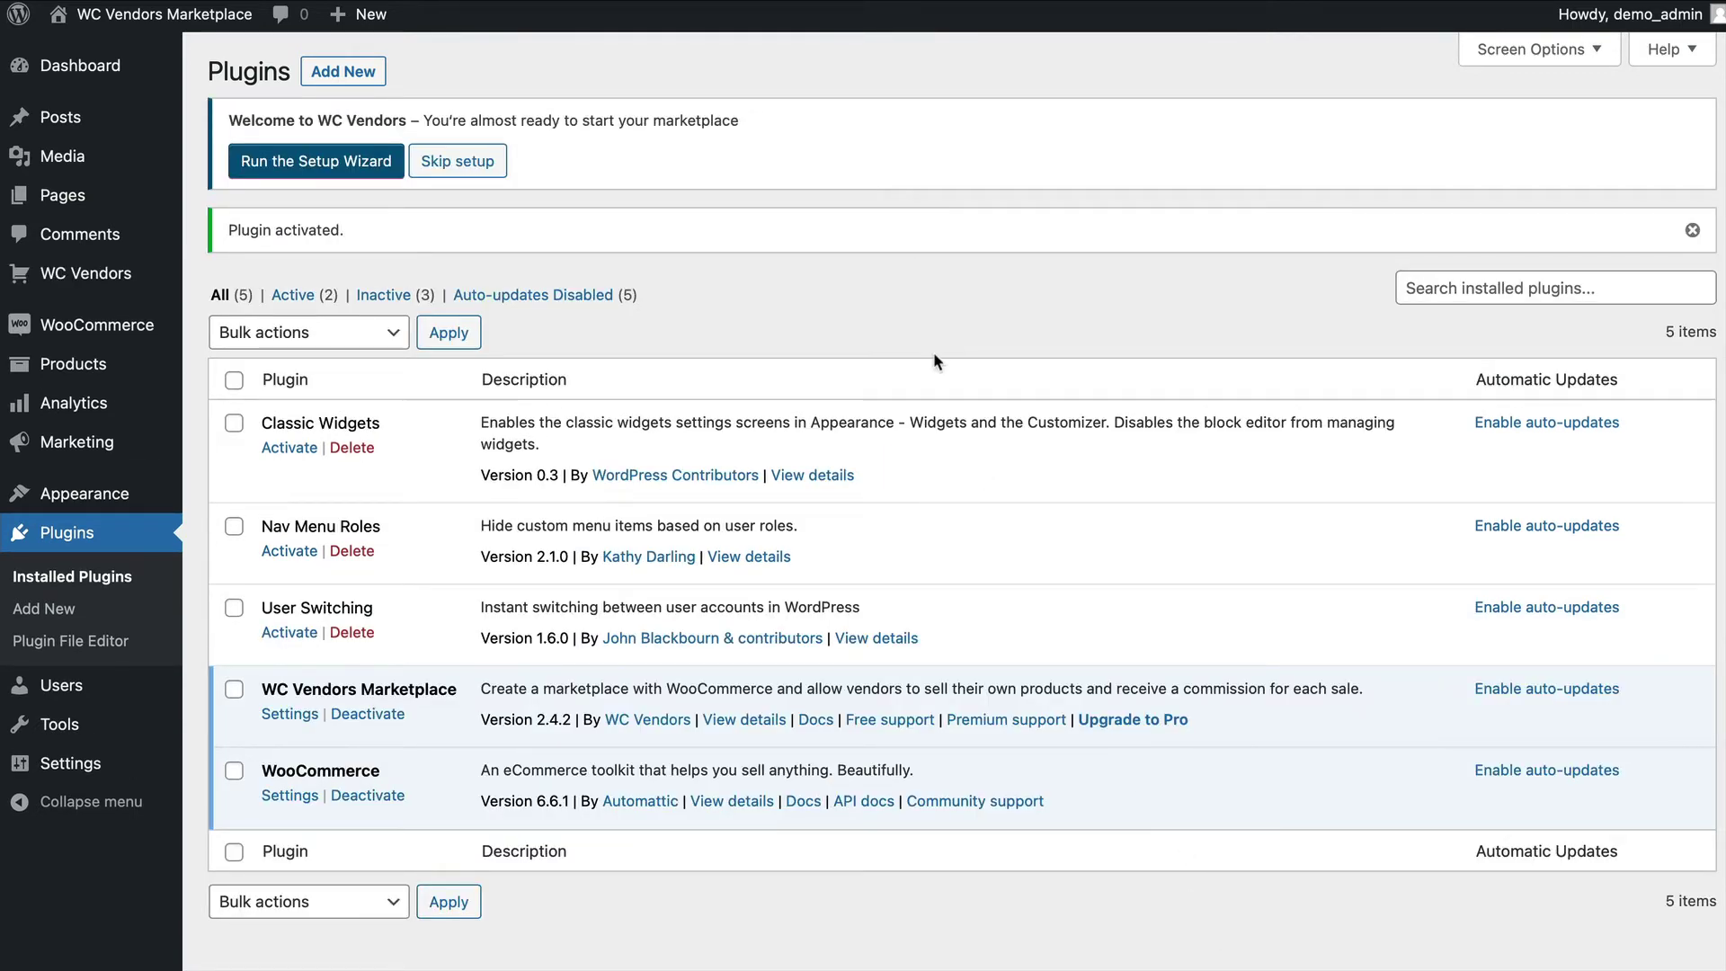
# Run the WC Vendors wizard: vendors get taxes and shipping, 80% commission, then finish.
pyautogui.click(334, 175)
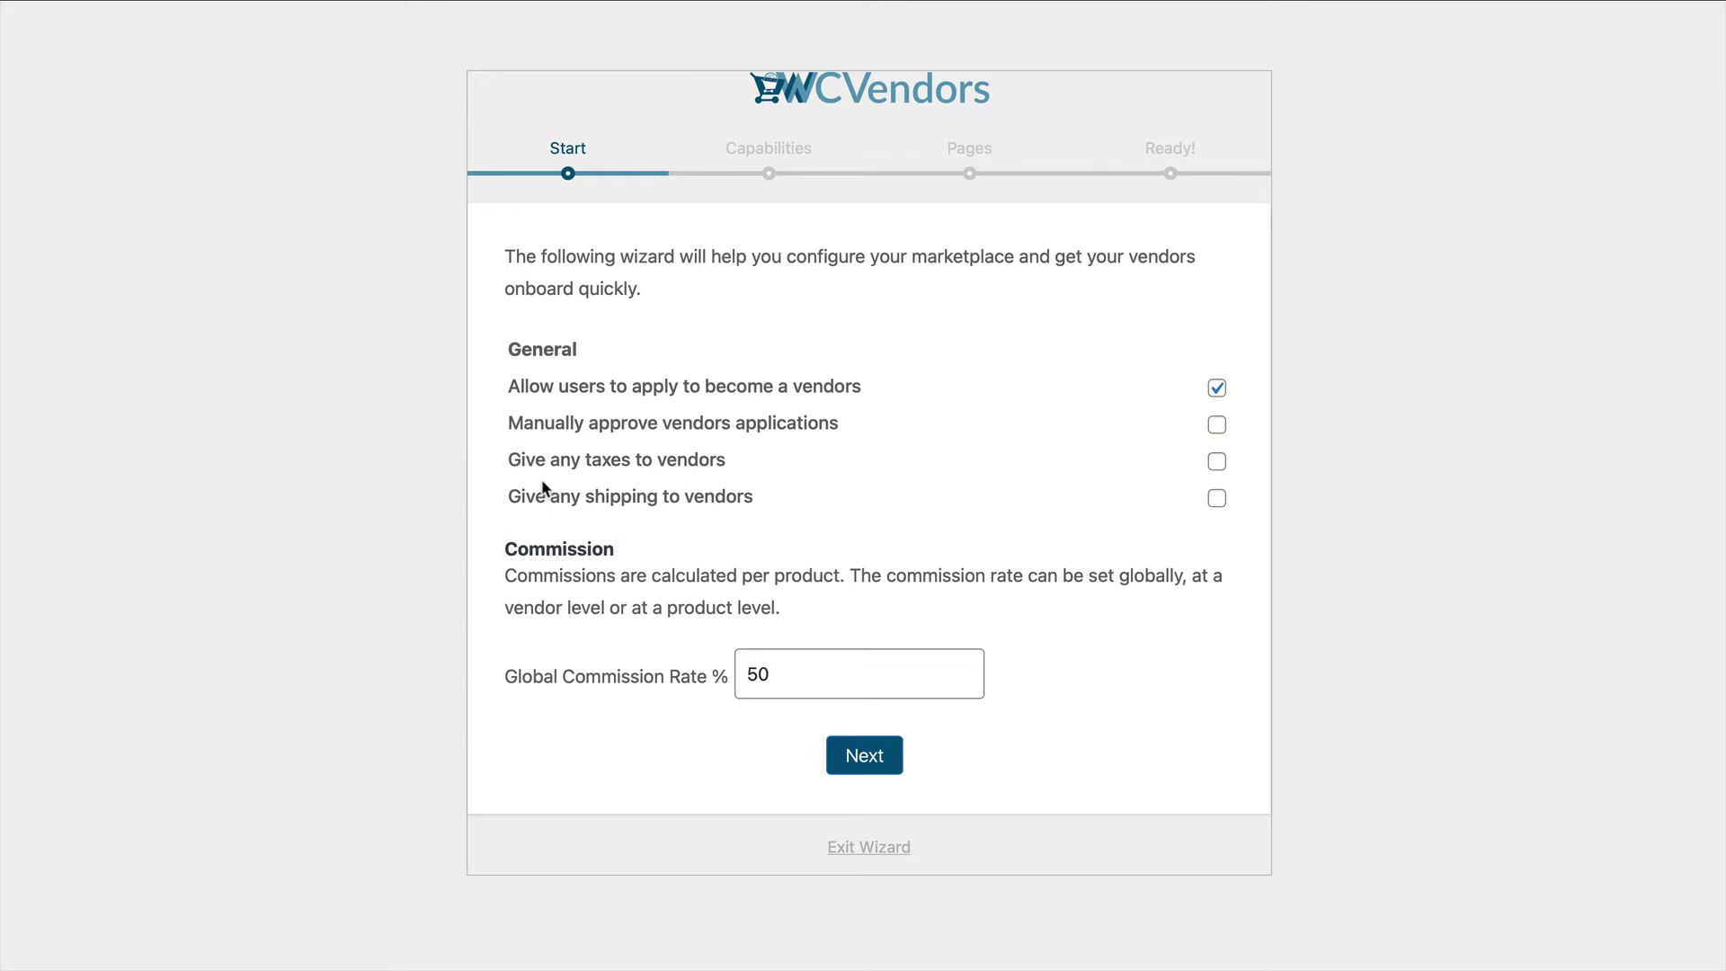
pyautogui.click(1217, 463)
pyautogui.click(1216, 498)
pyautogui.doubleClick(799, 676)
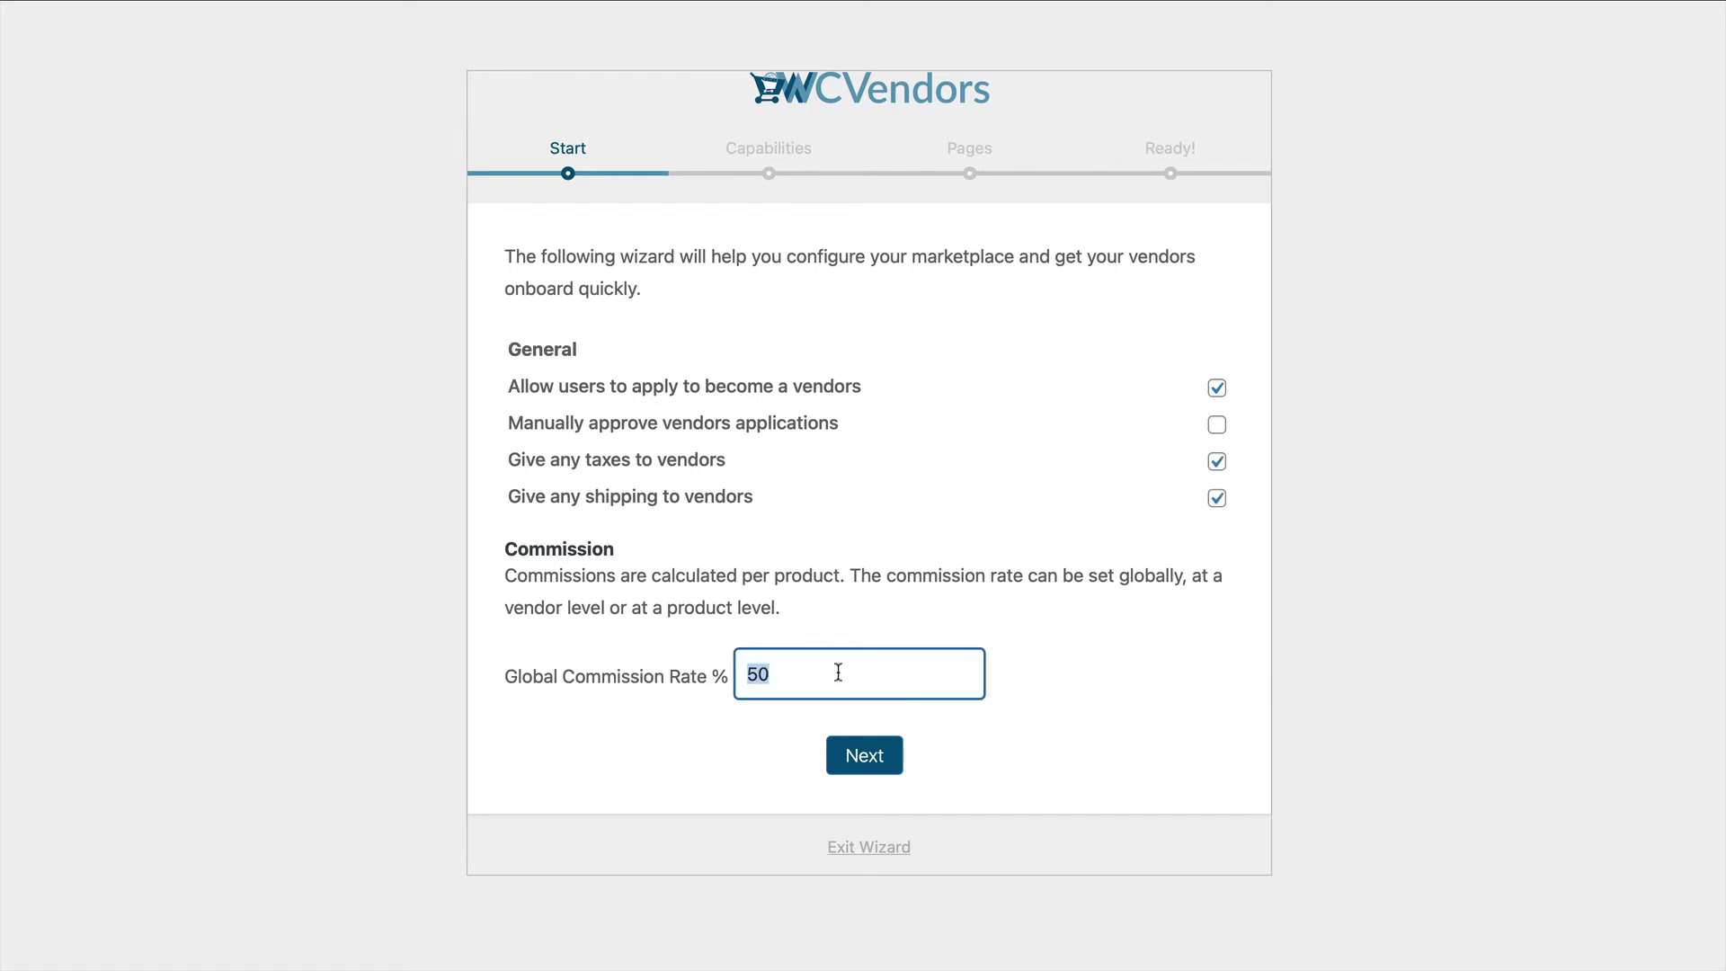
pyautogui.write('80')
pyautogui.click(1178, 693)
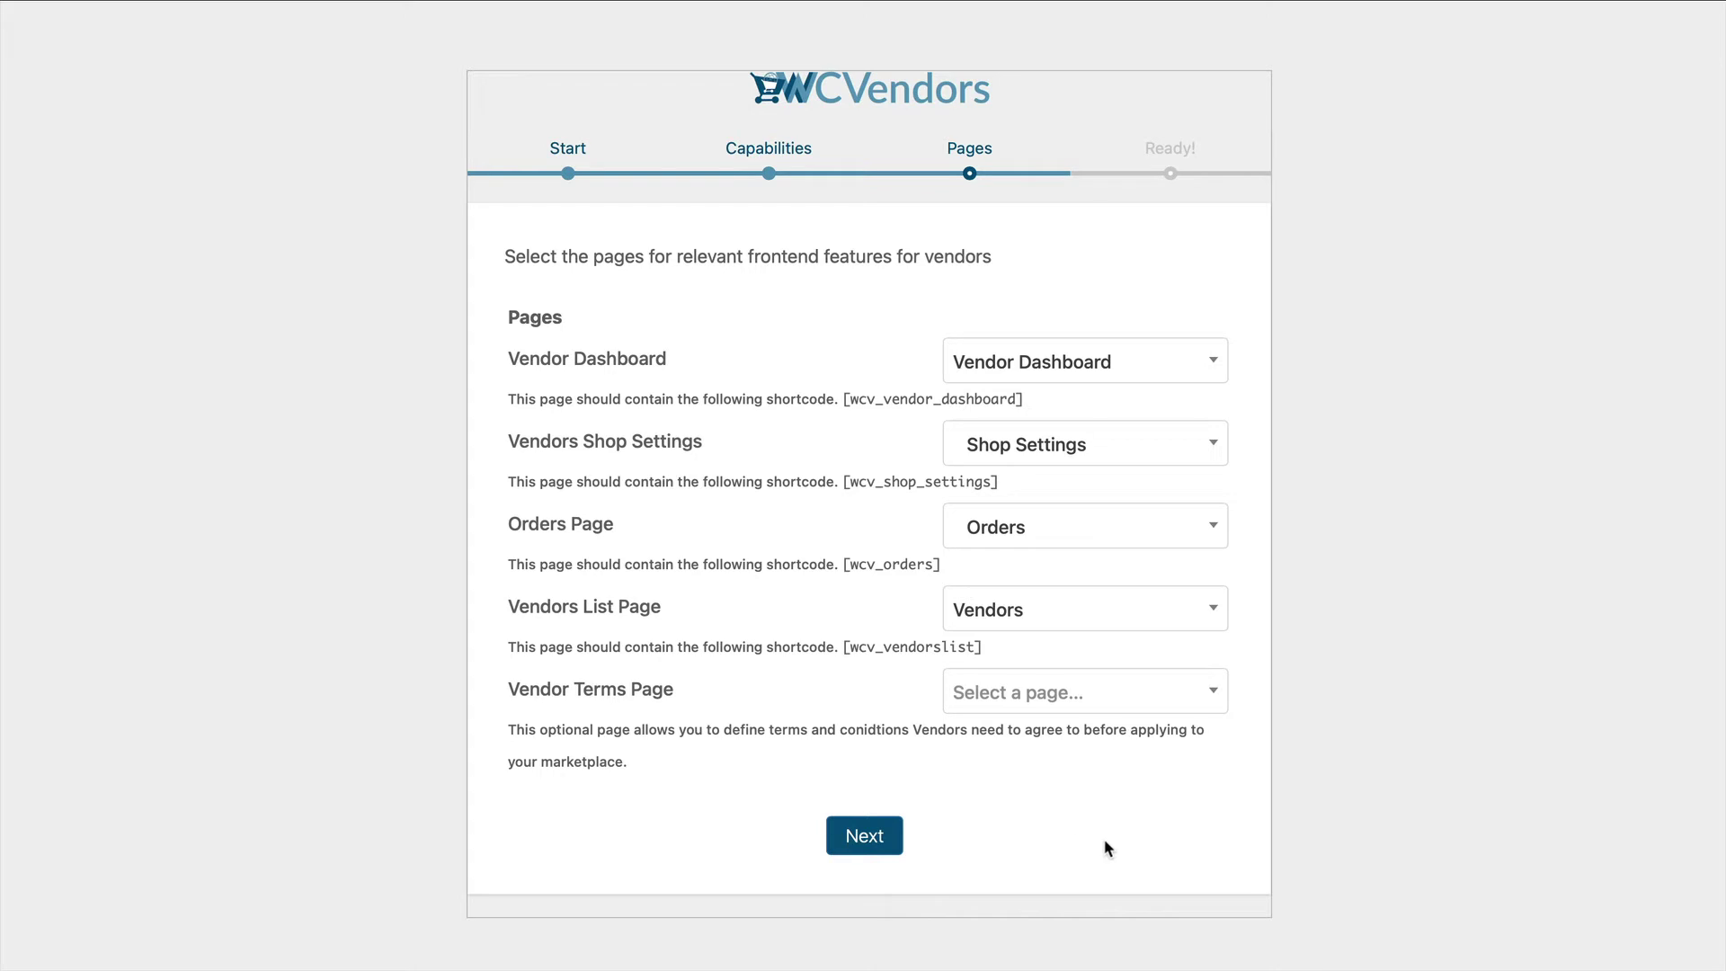
pyautogui.click(876, 839)
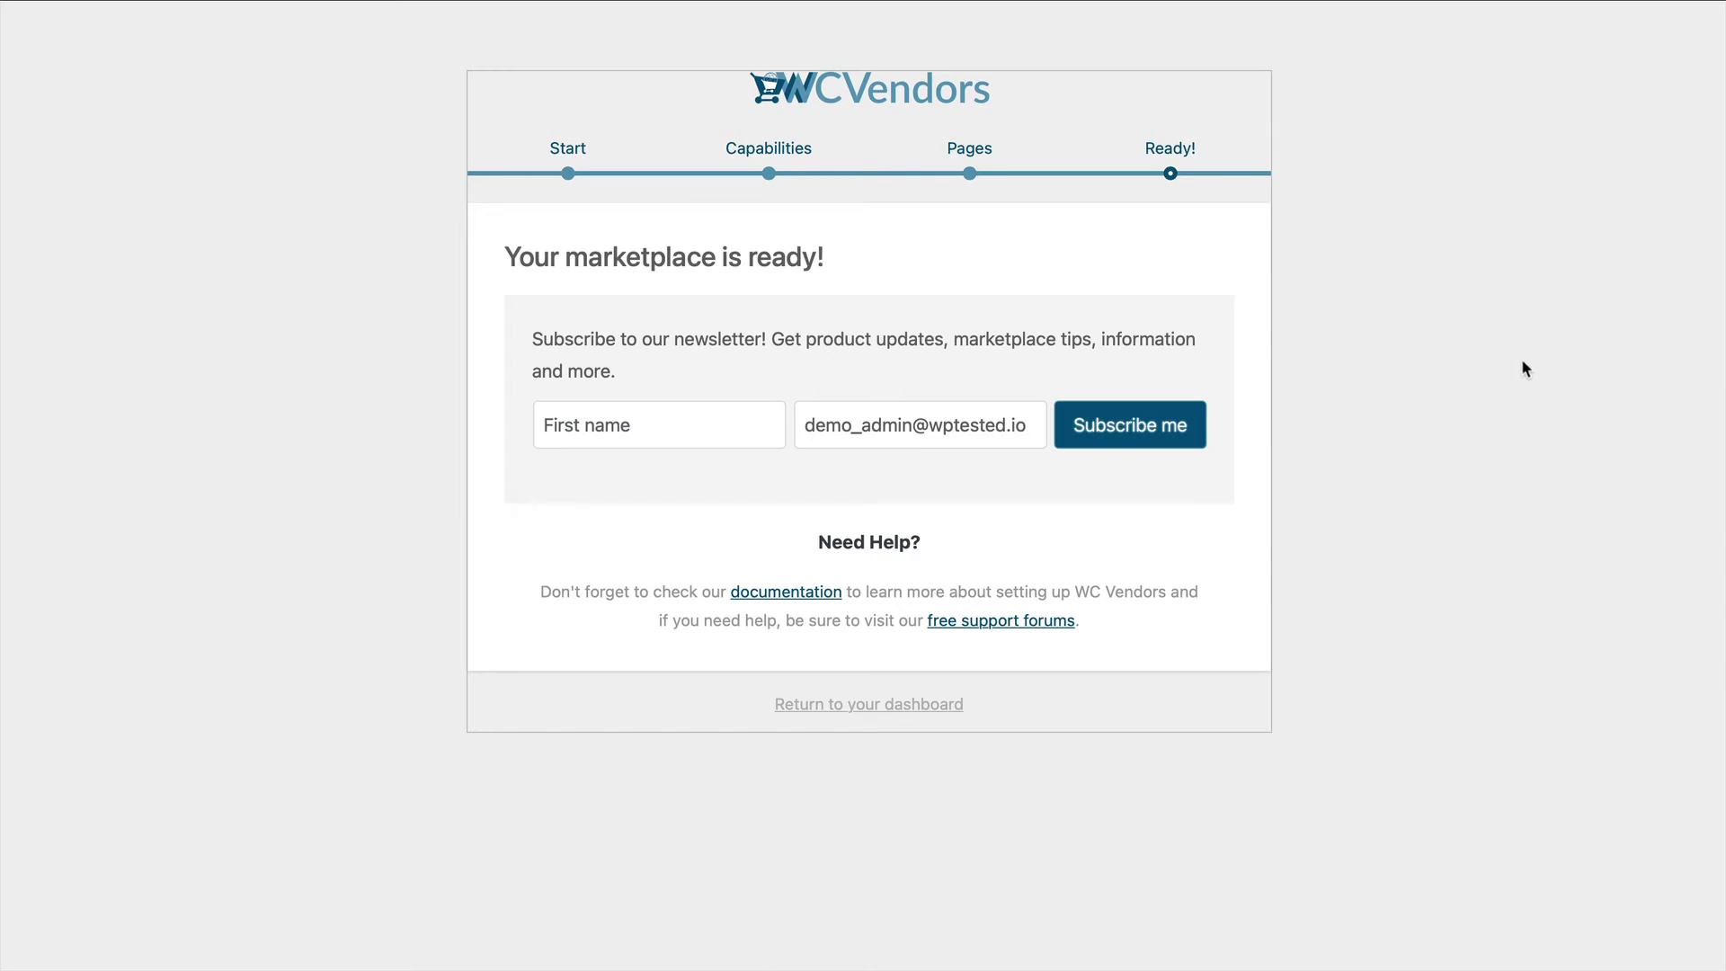
pyautogui.click(828, 705)
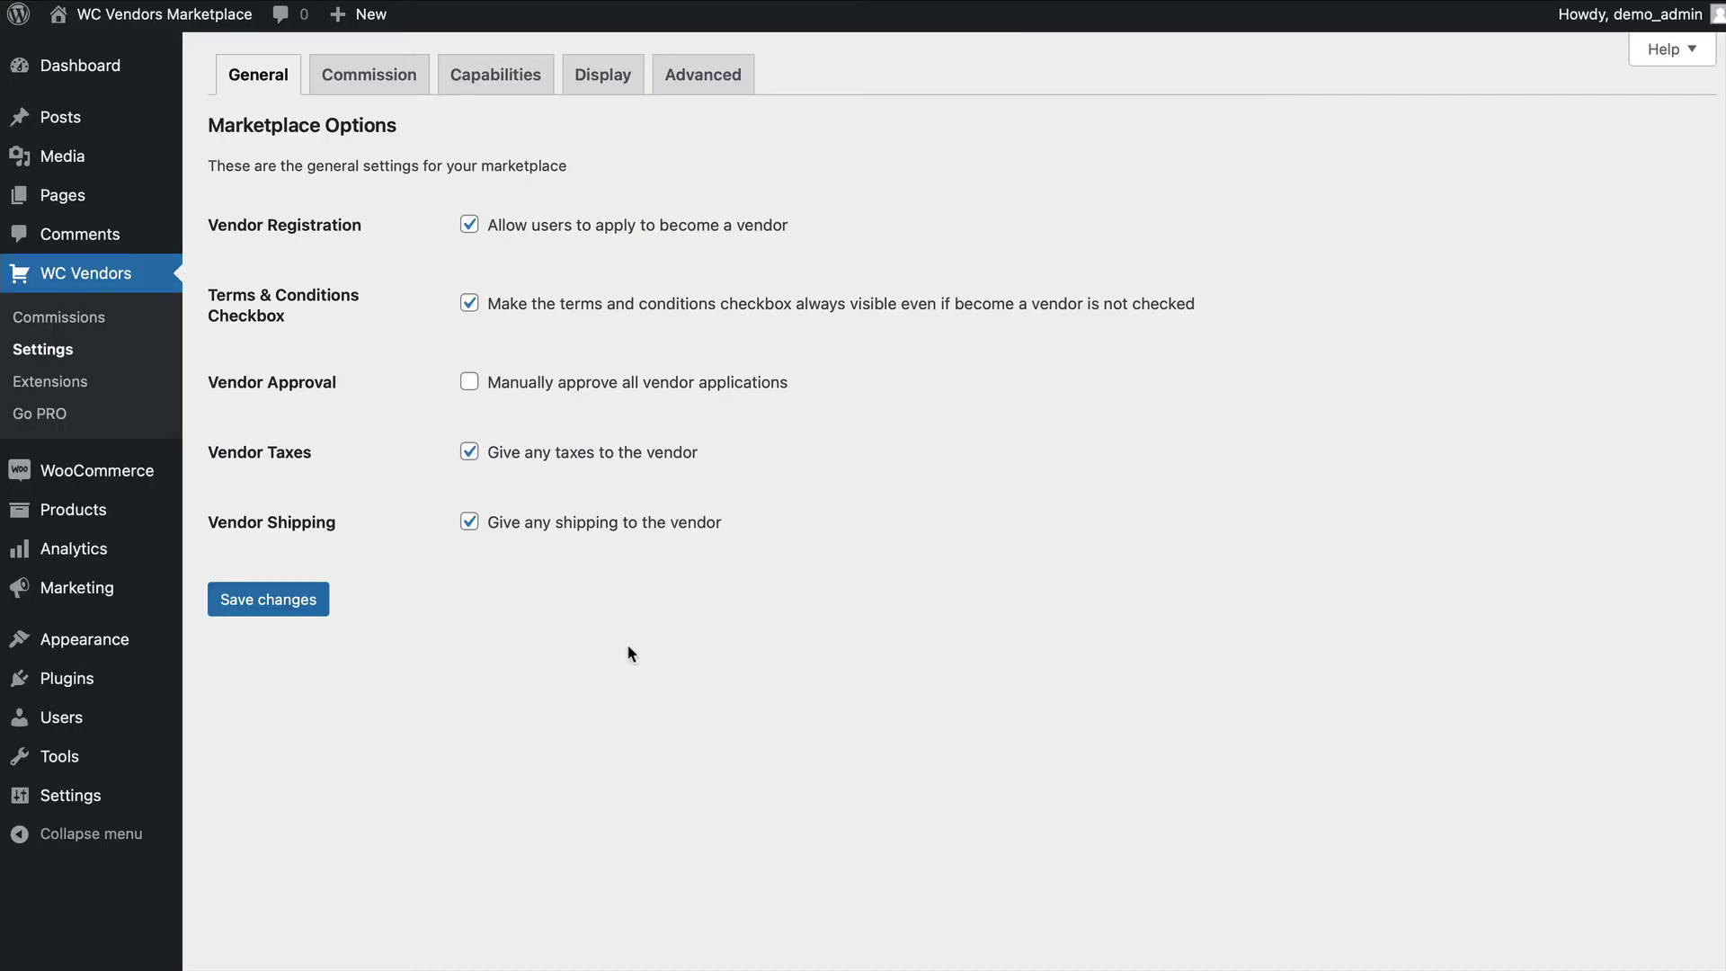
# Review the Commission, Capabilities, Display and Advanced settings tabs, then activate User Switching.
pyautogui.click(366, 77)
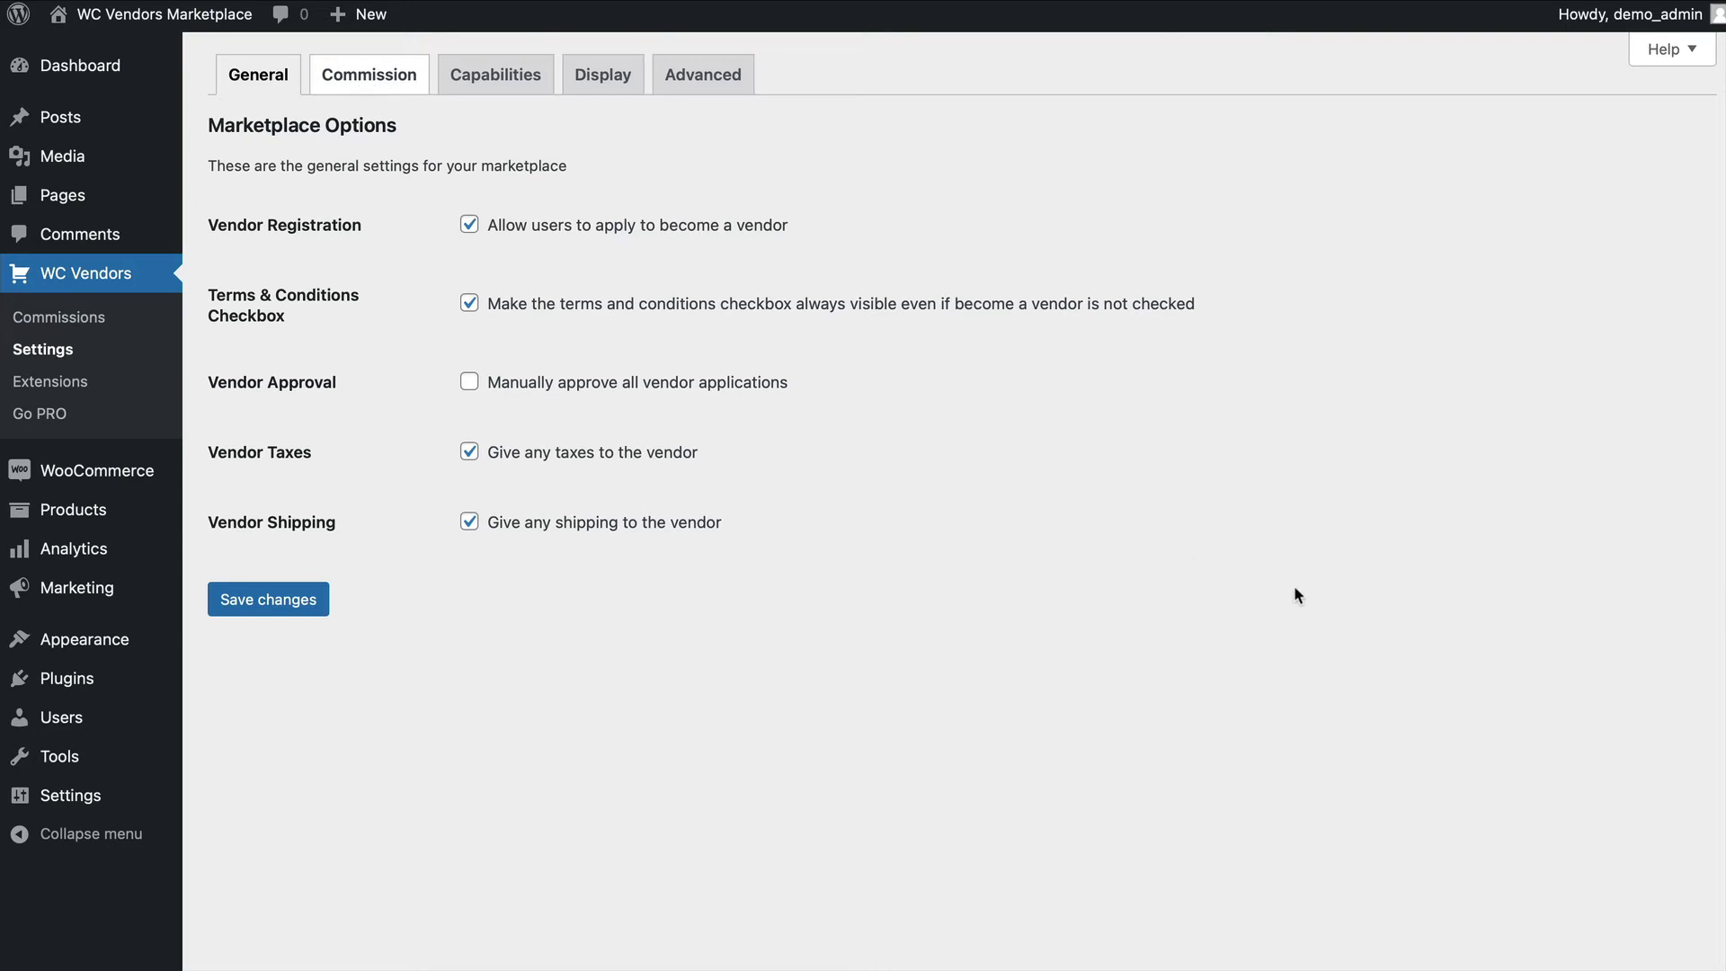
pyautogui.click(495, 75)
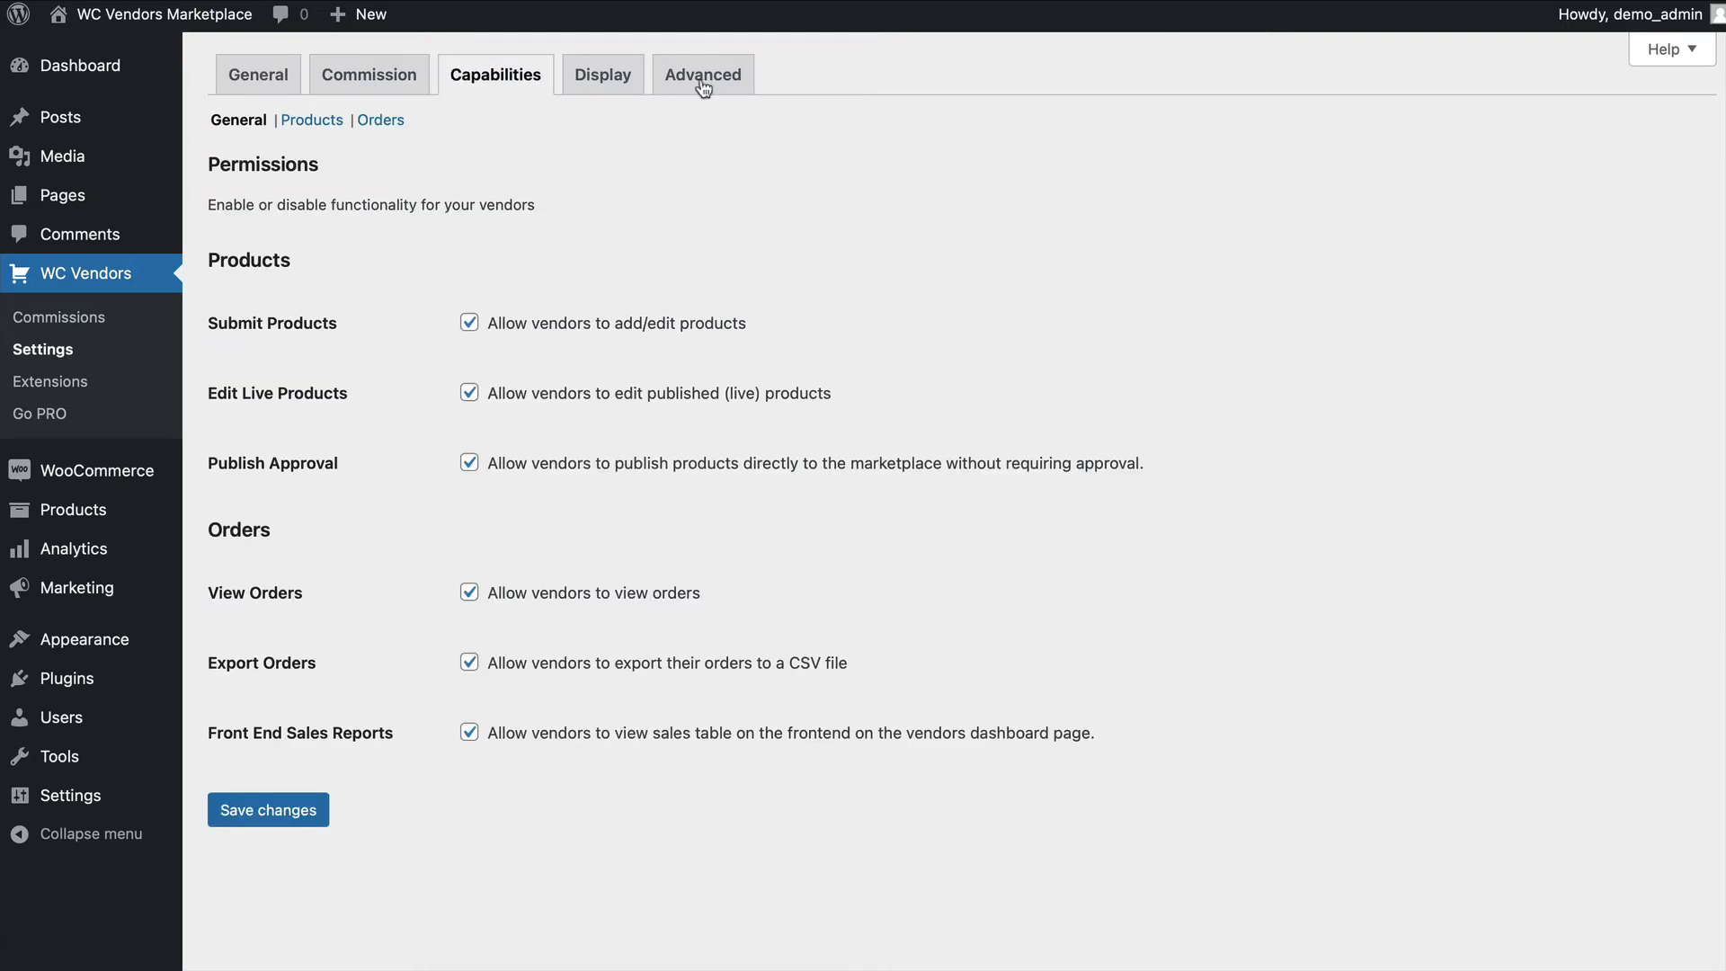
pyautogui.click(575, 79)
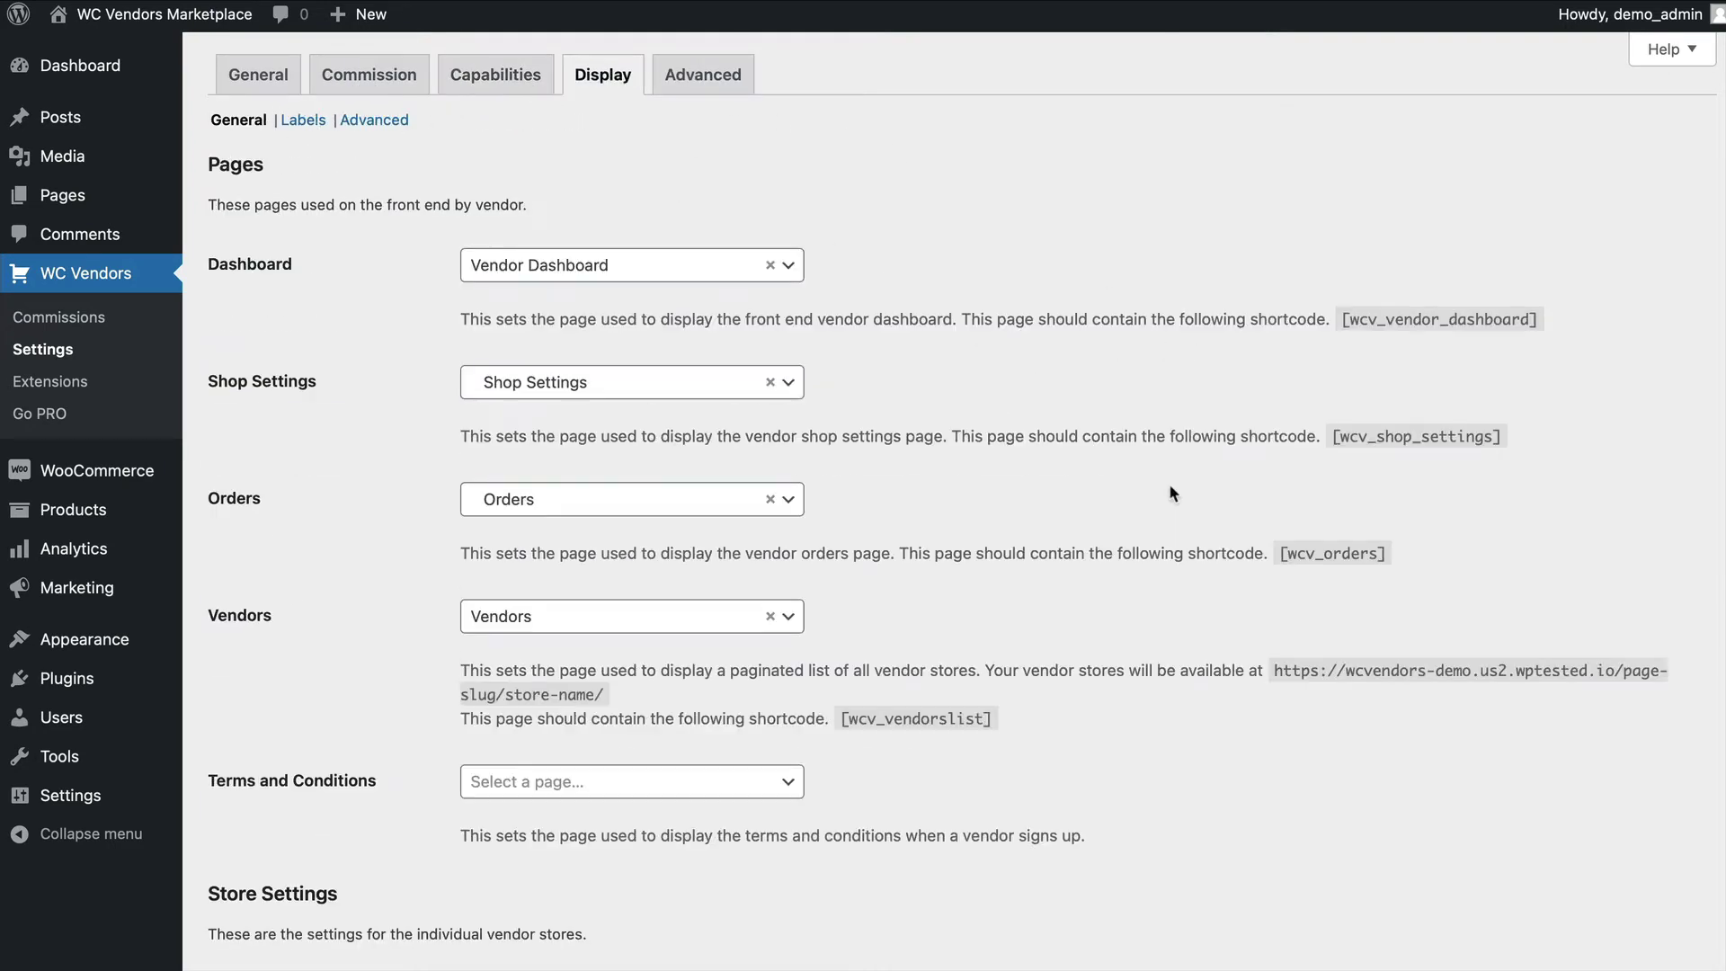
pyautogui.click(698, 86)
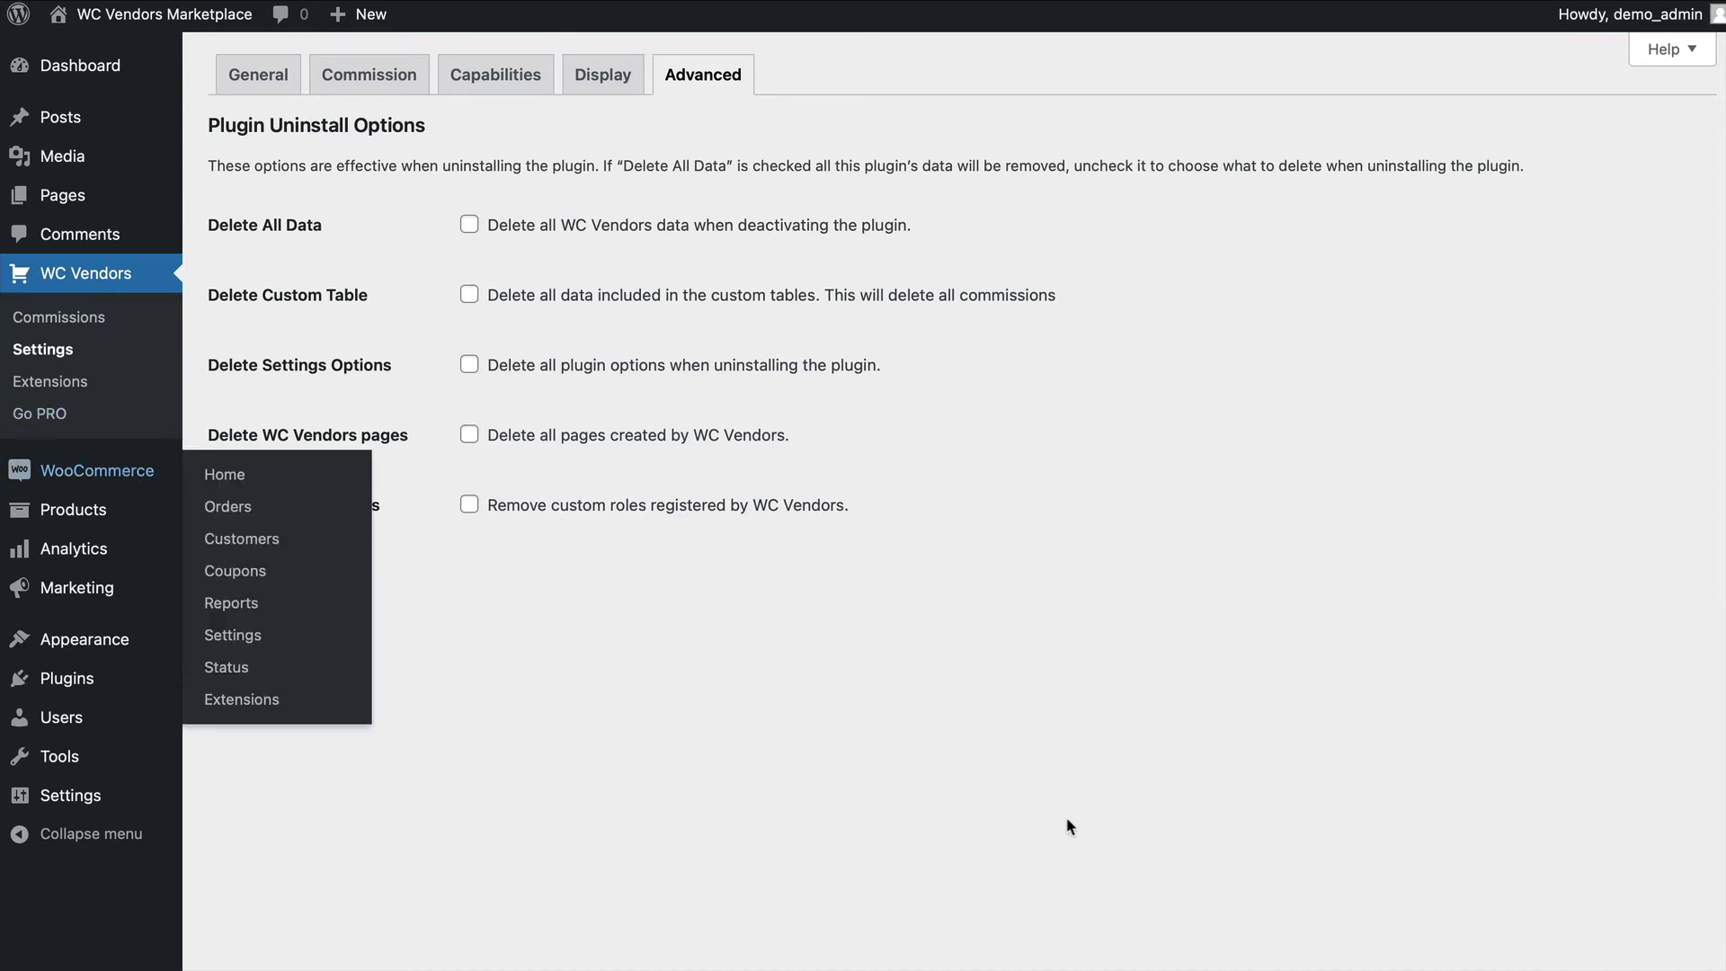
pyautogui.moveTo(99, 679)
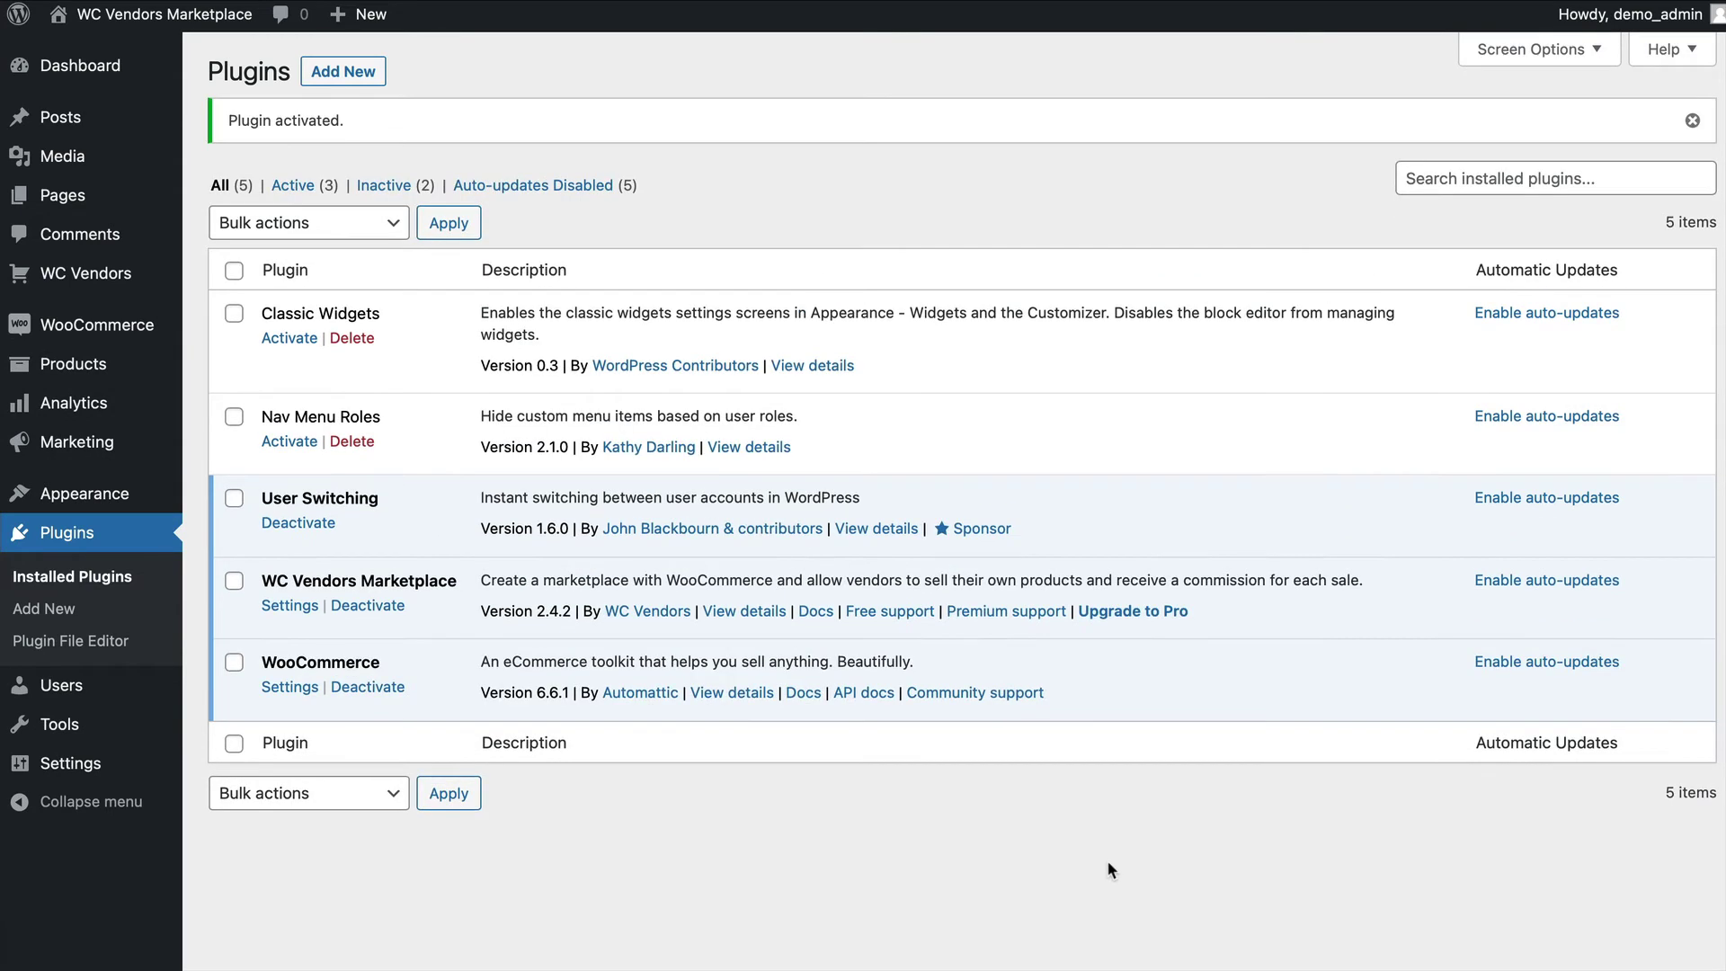
# Dismiss the activation notices and activate Classic Widgets and Nav Menu Roles.
pyautogui.click(1694, 118)
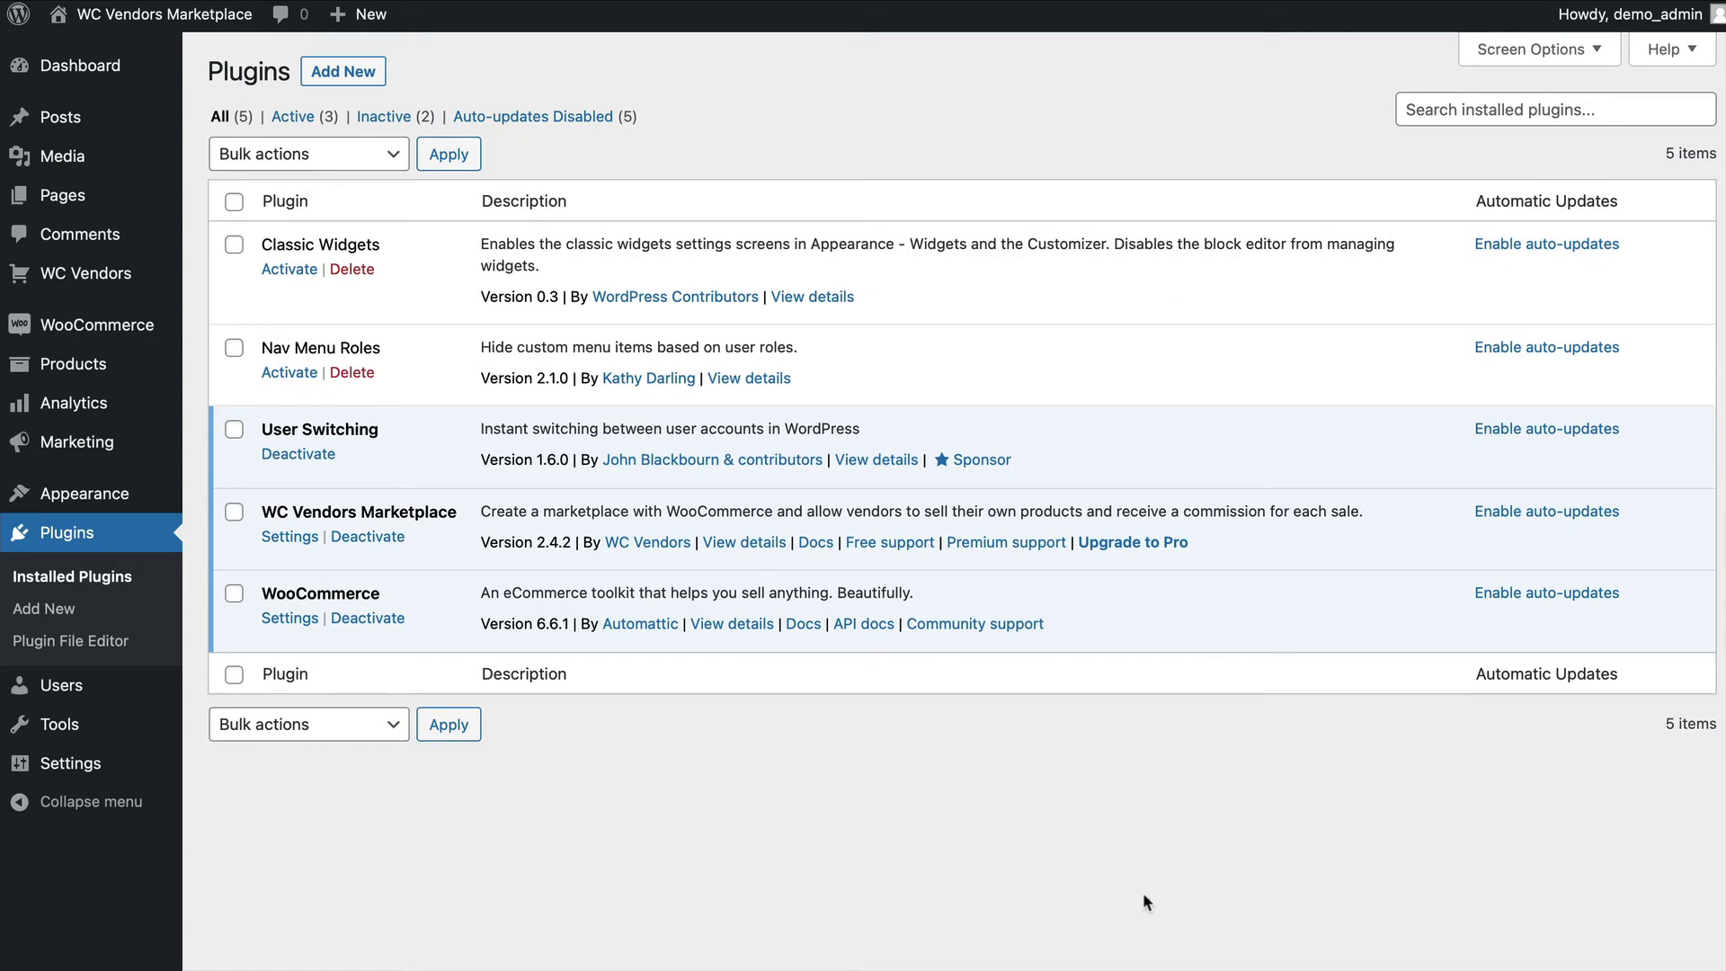
pyautogui.click(289, 268)
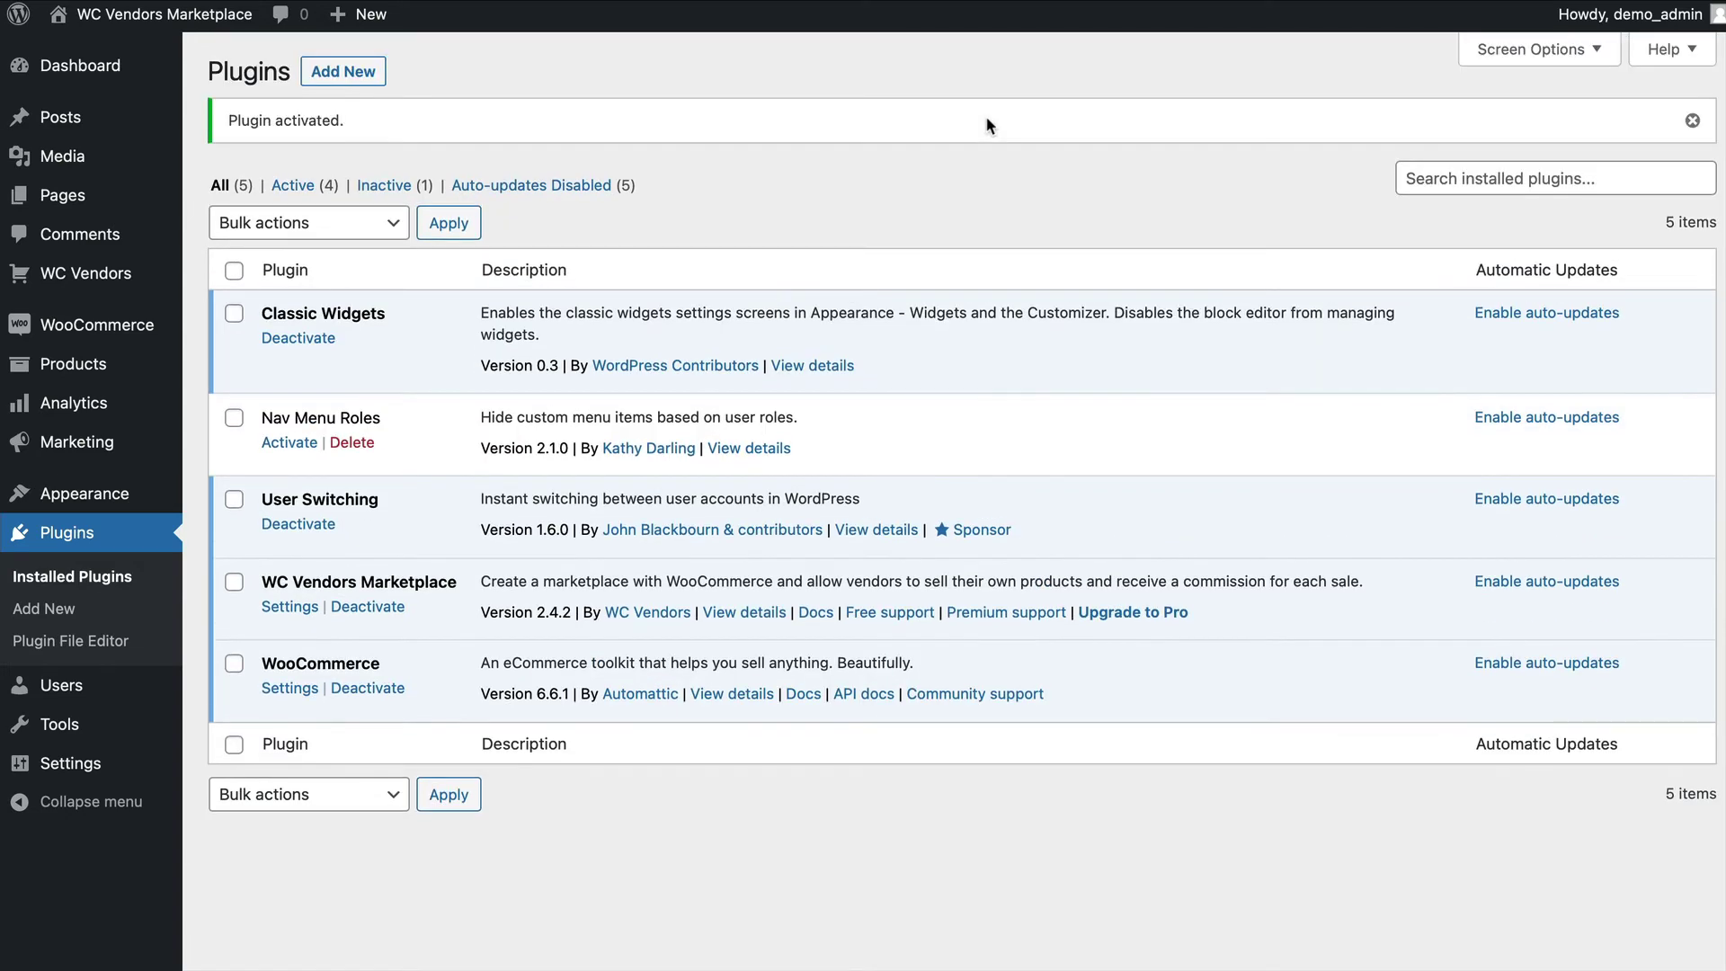
pyautogui.click(1692, 120)
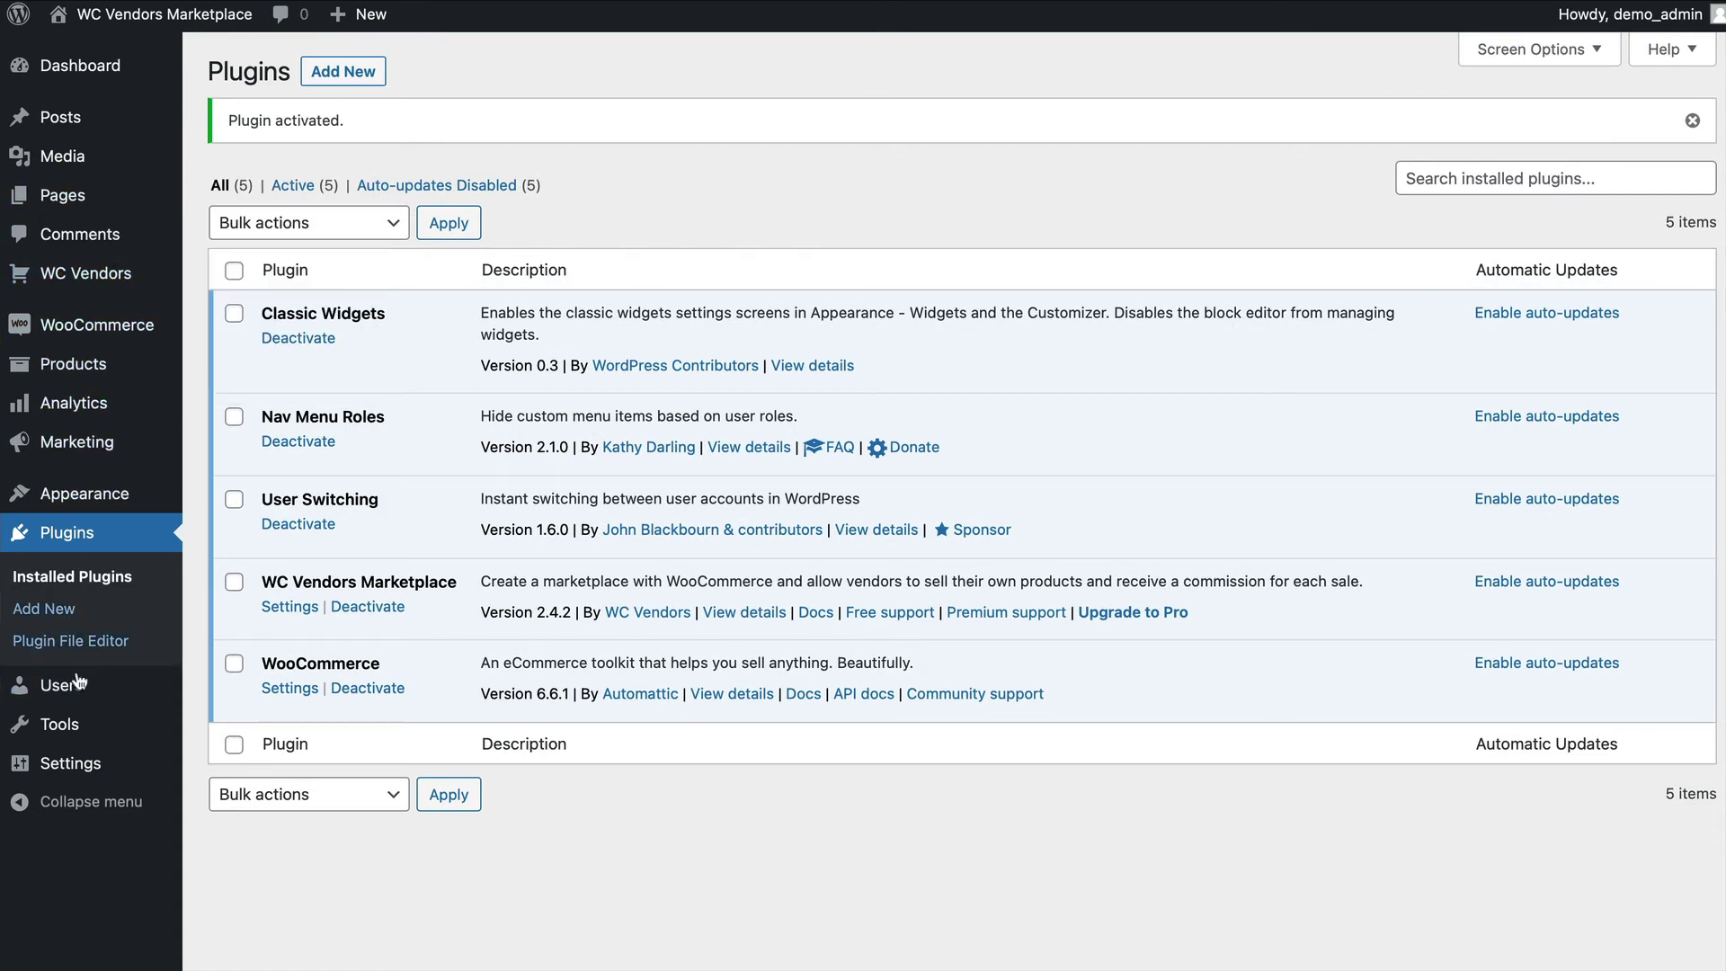
# Create a menu named 'Account Menu' assigned to the Secondary Menu location.
pyautogui.moveTo(109, 495)
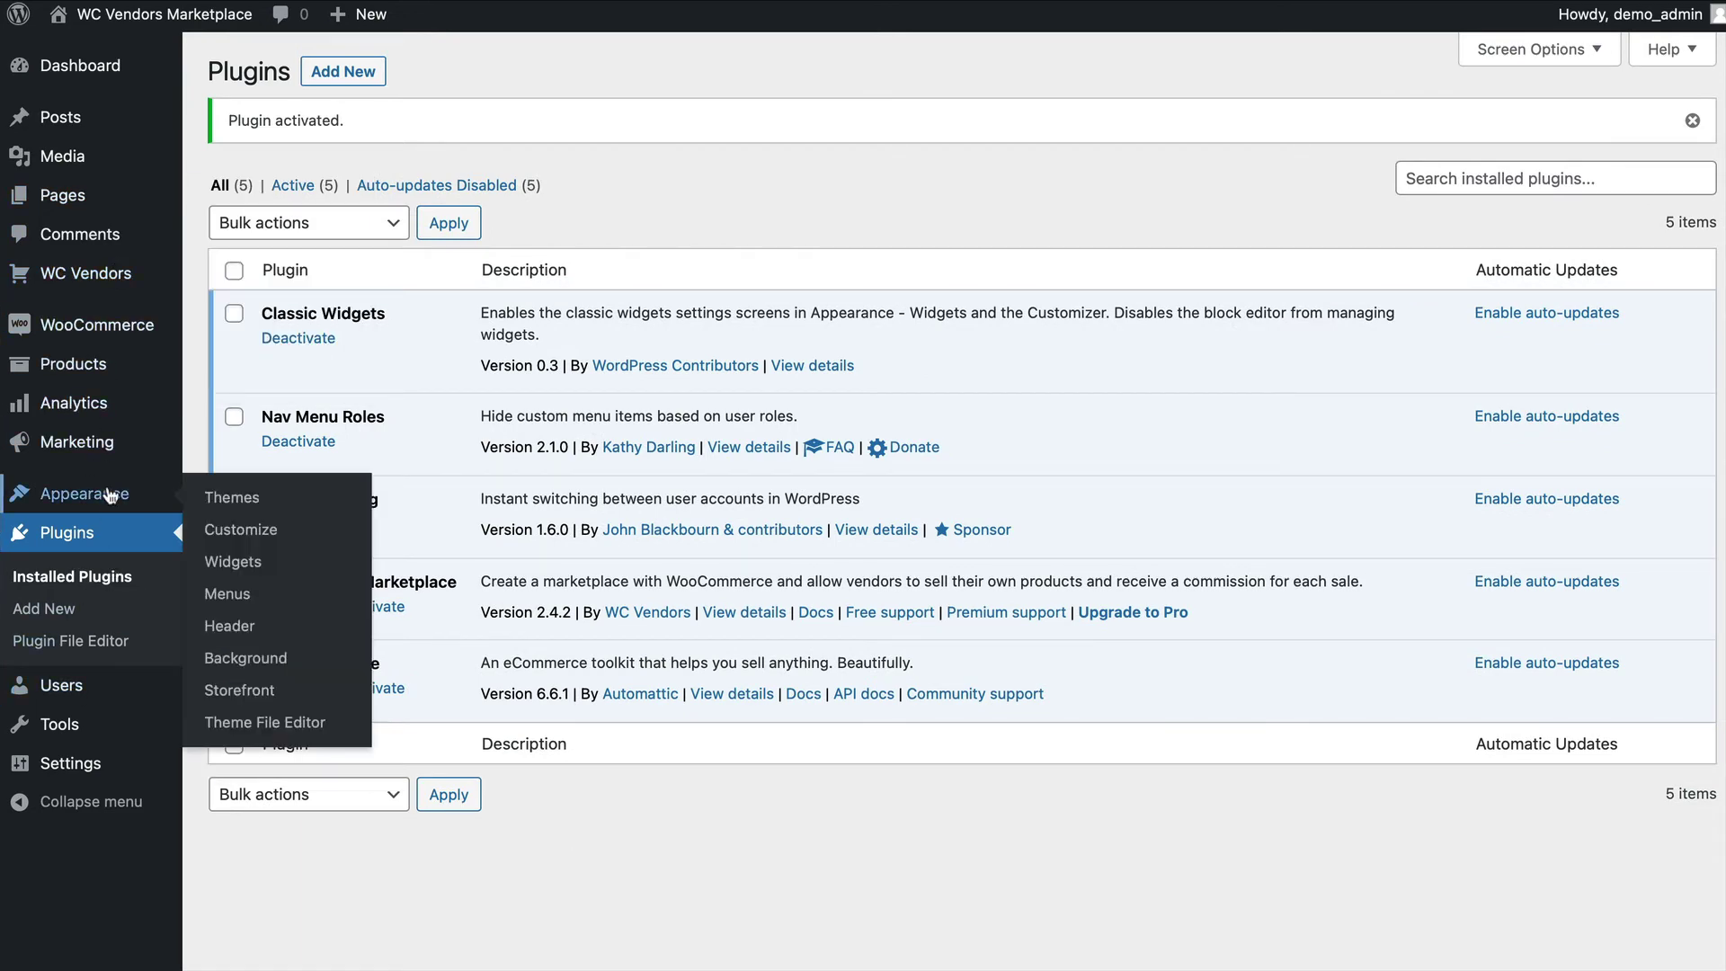
pyautogui.click(239, 595)
pyautogui.click(845, 345)
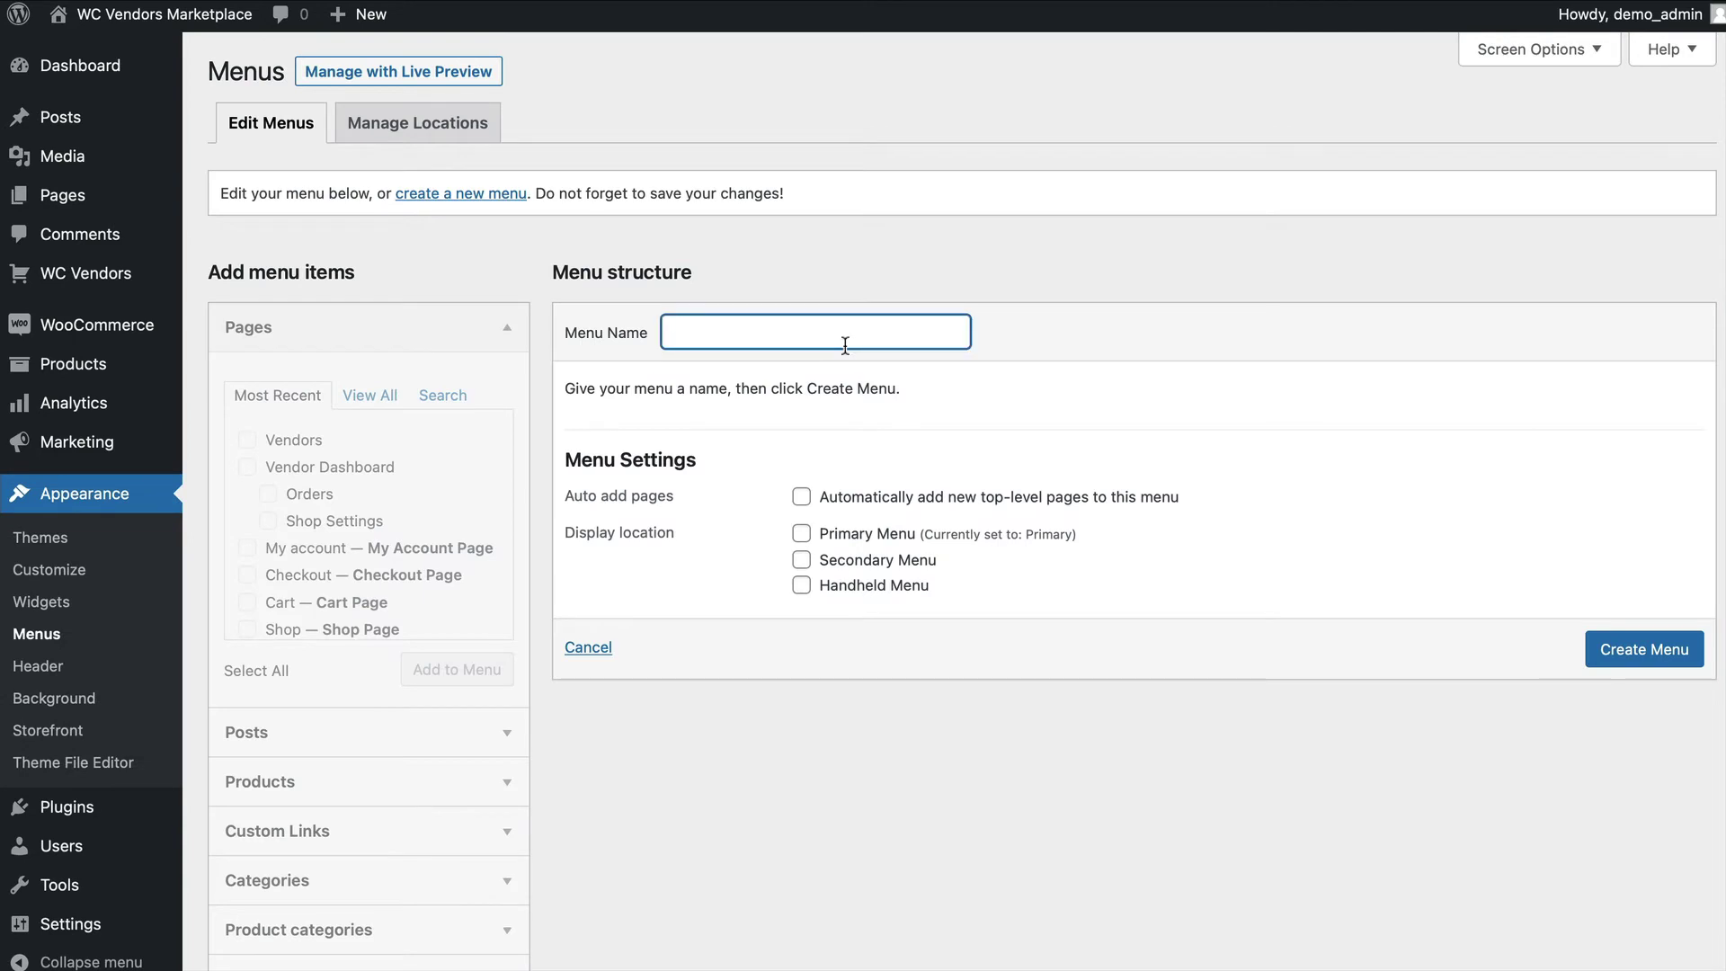
pyautogui.write('Account Menu')
pyautogui.click(798, 561)
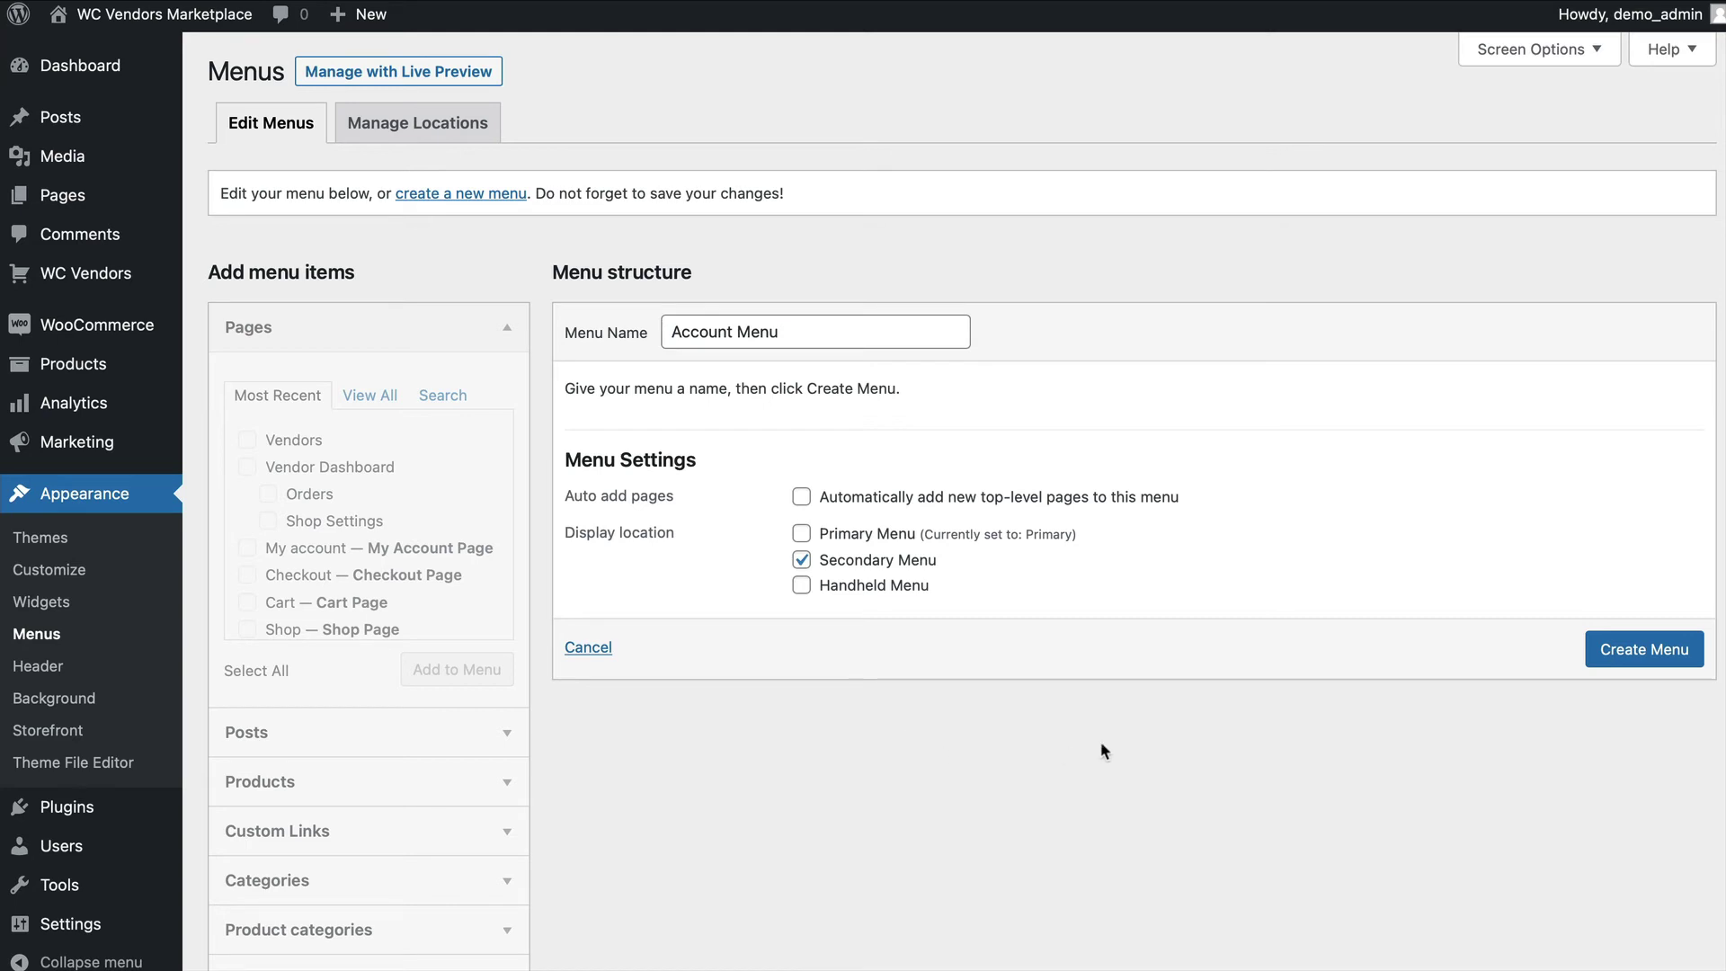
pyautogui.click(1631, 654)
# Add Vendor Dashboard (logged-in vendors only) and My account to the menu, save, and view the storefront.
pyautogui.click(249, 484)
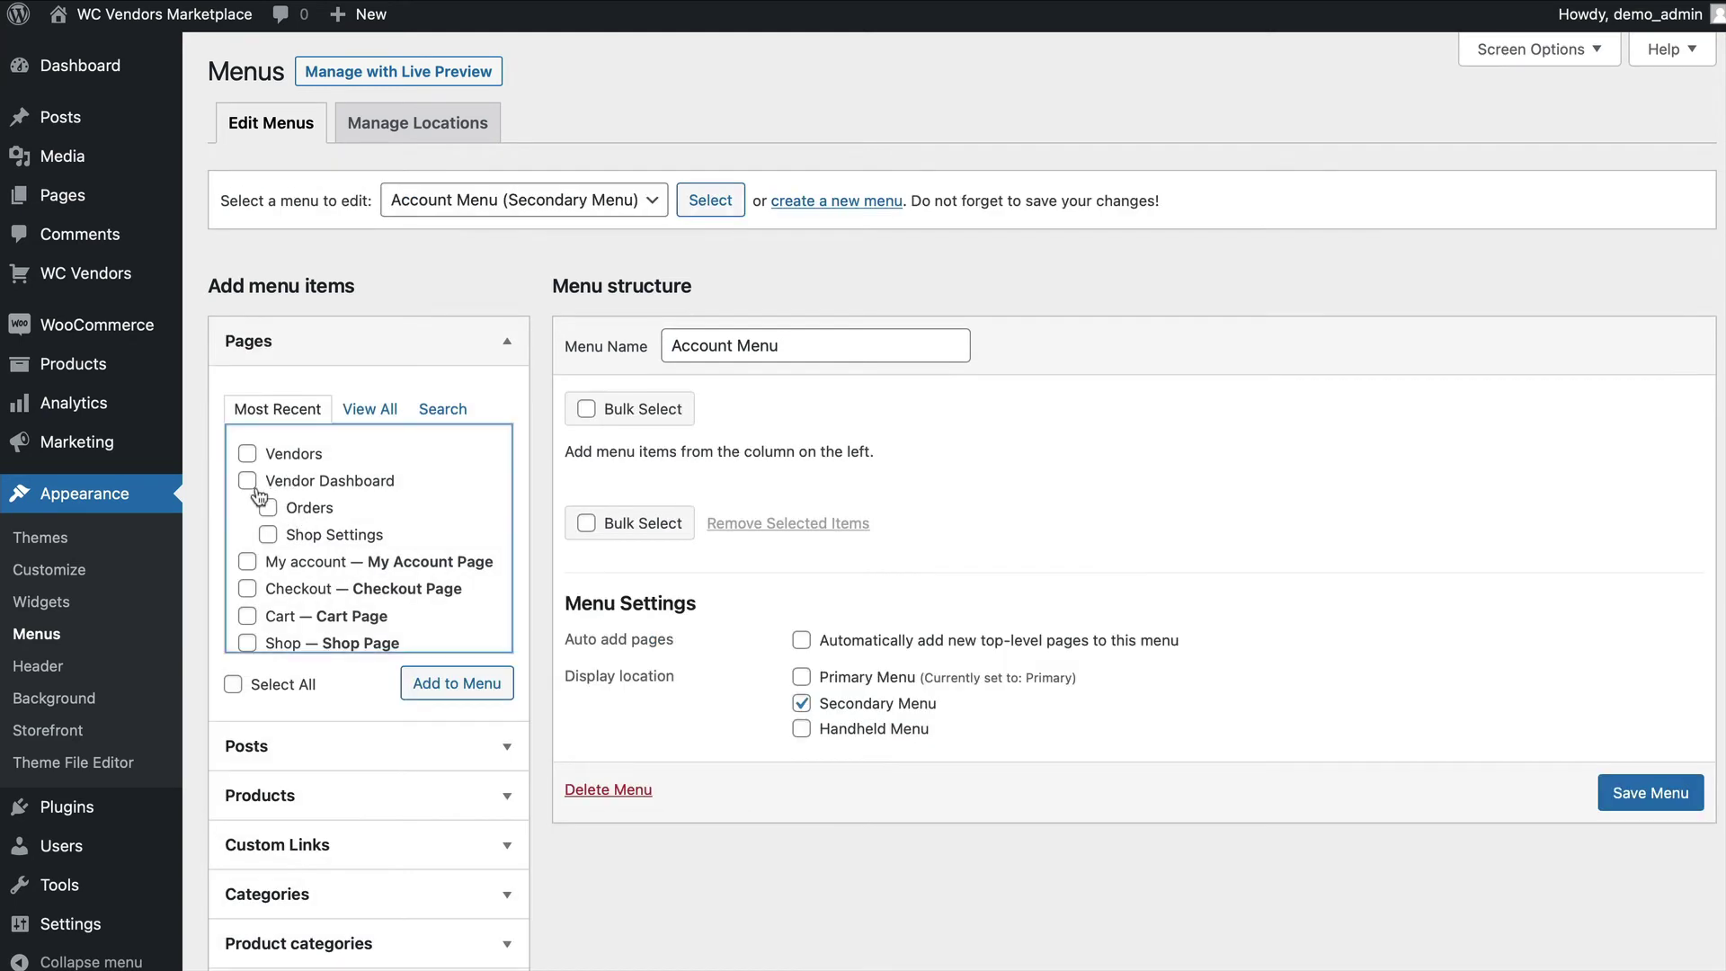
pyautogui.click(248, 563)
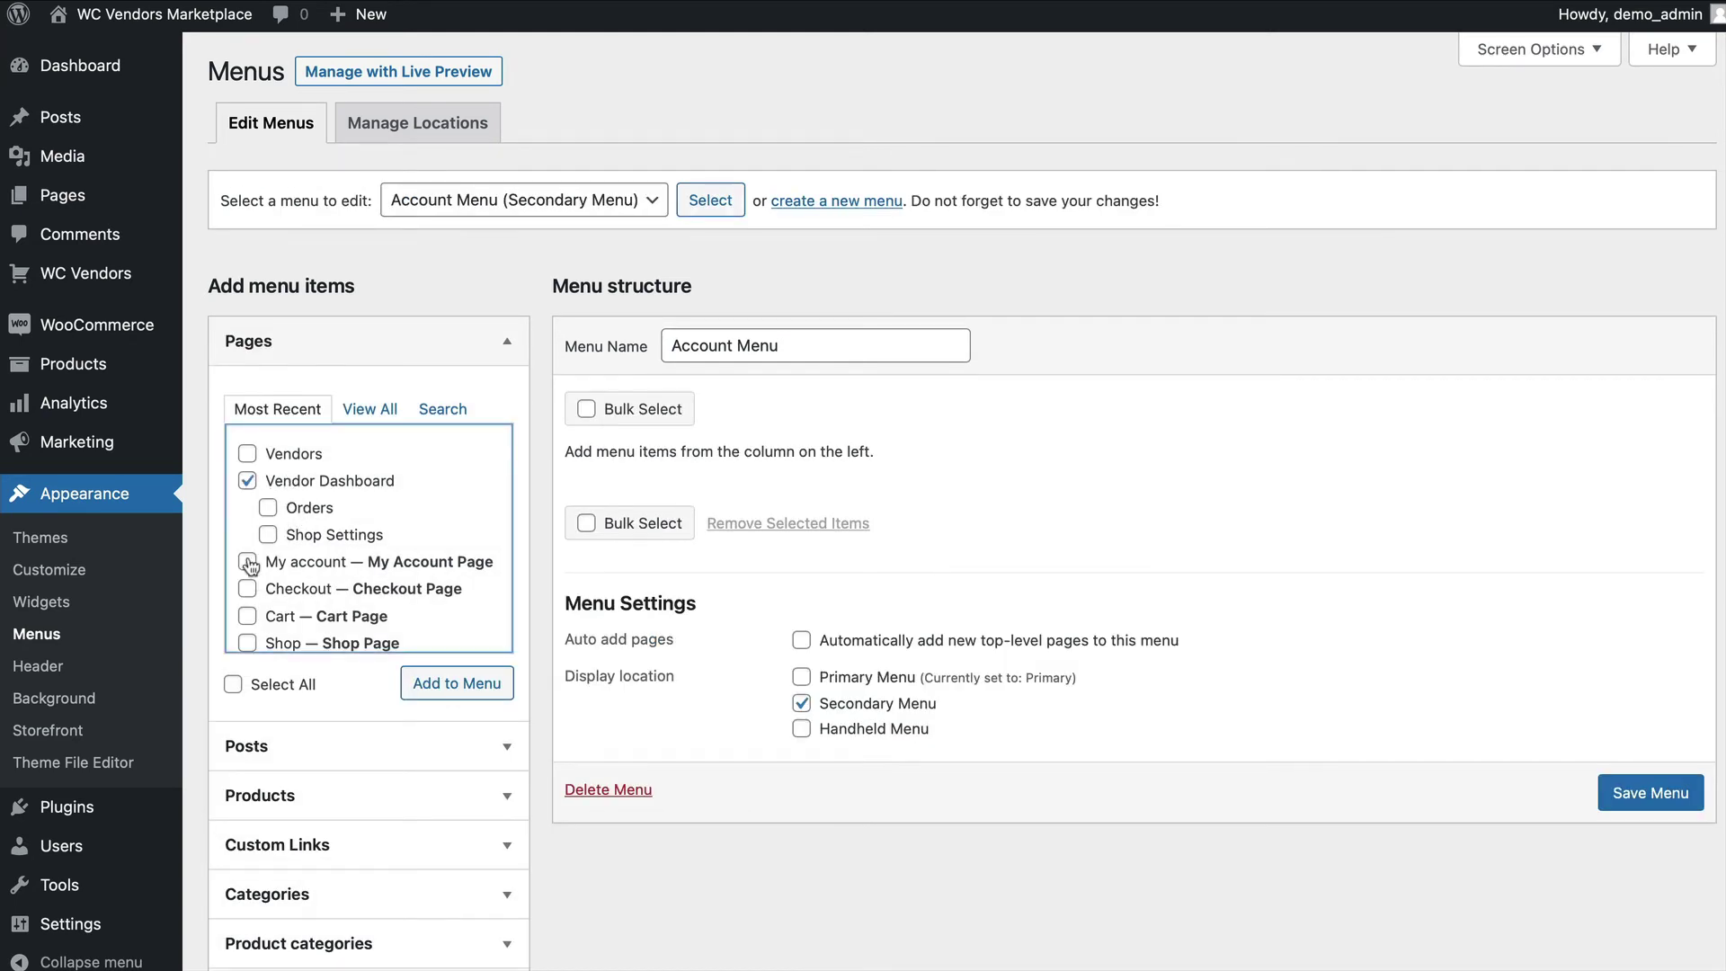
pyautogui.click(456, 684)
pyautogui.click(1016, 514)
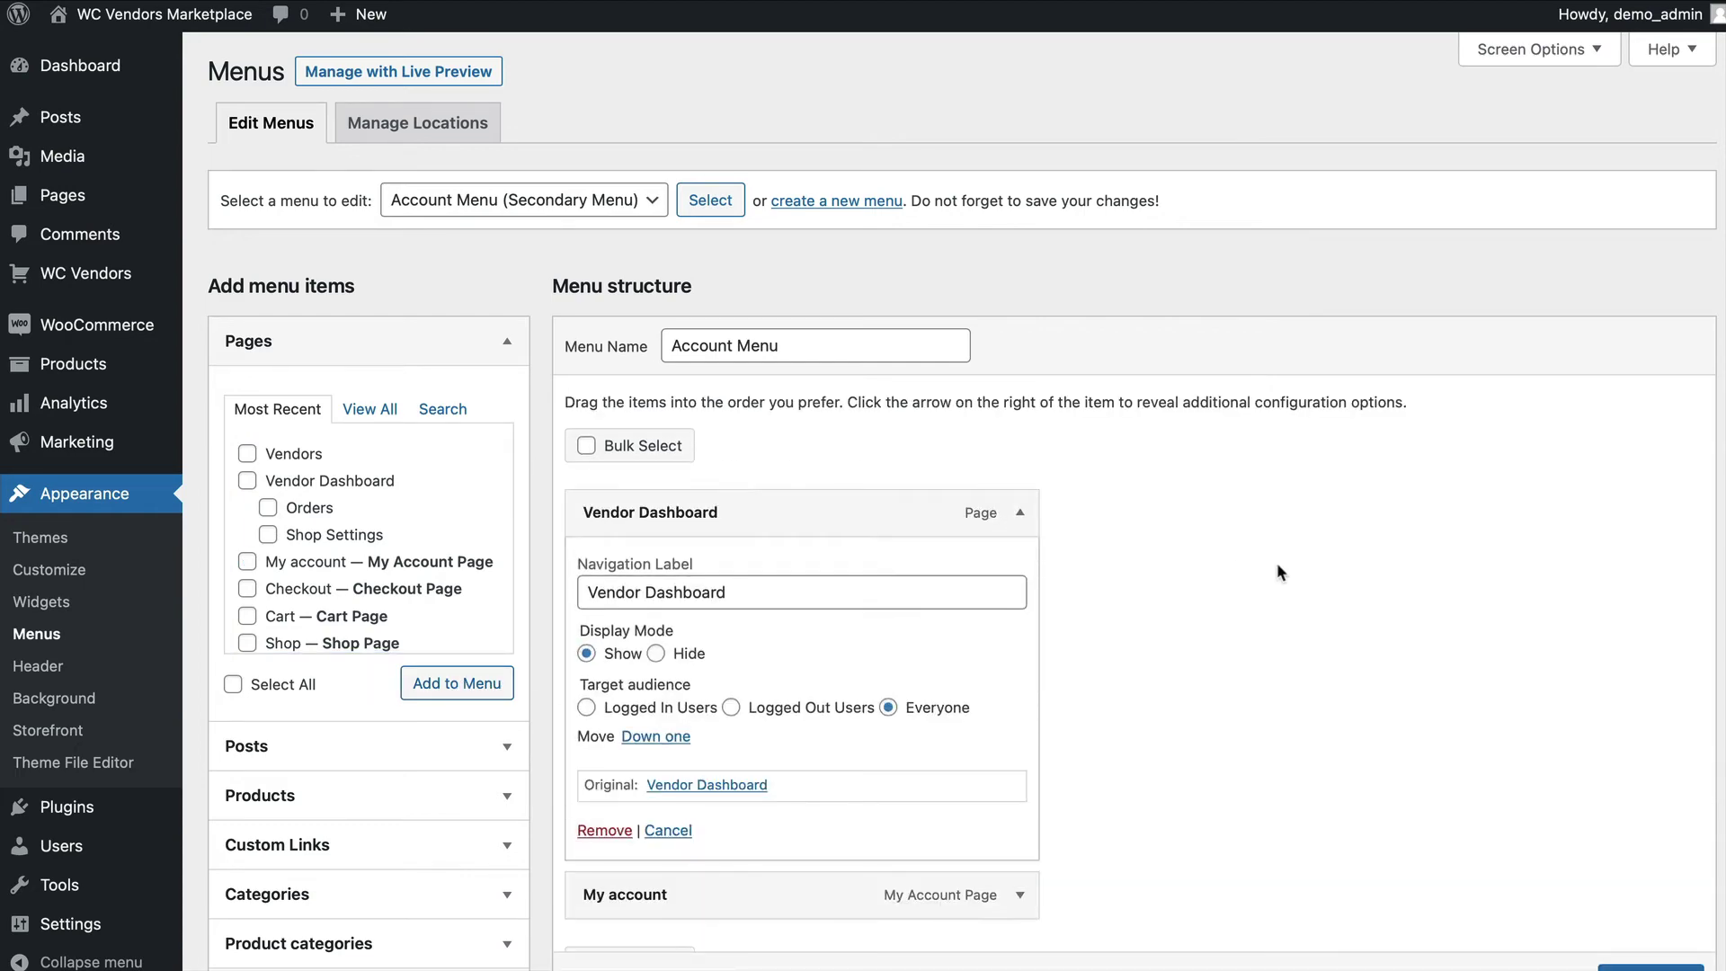
pyautogui.scroll(-4, 1307, 521)
pyautogui.click(589, 359)
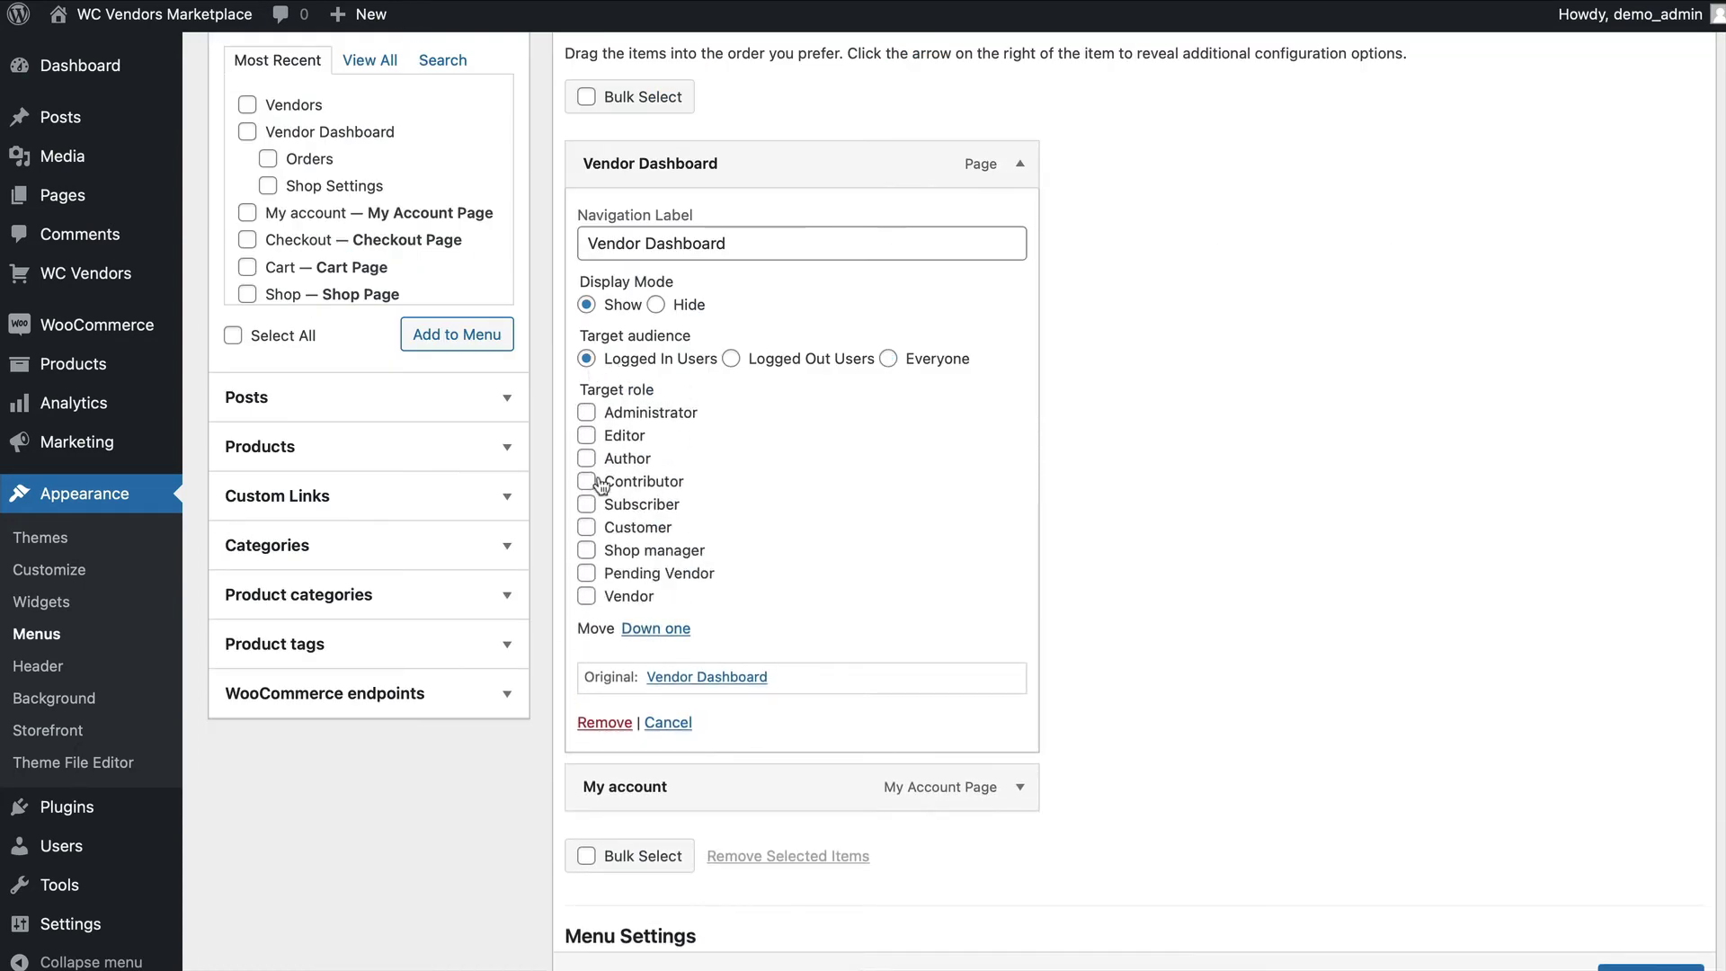
pyautogui.click(586, 596)
pyautogui.click(1650, 967)
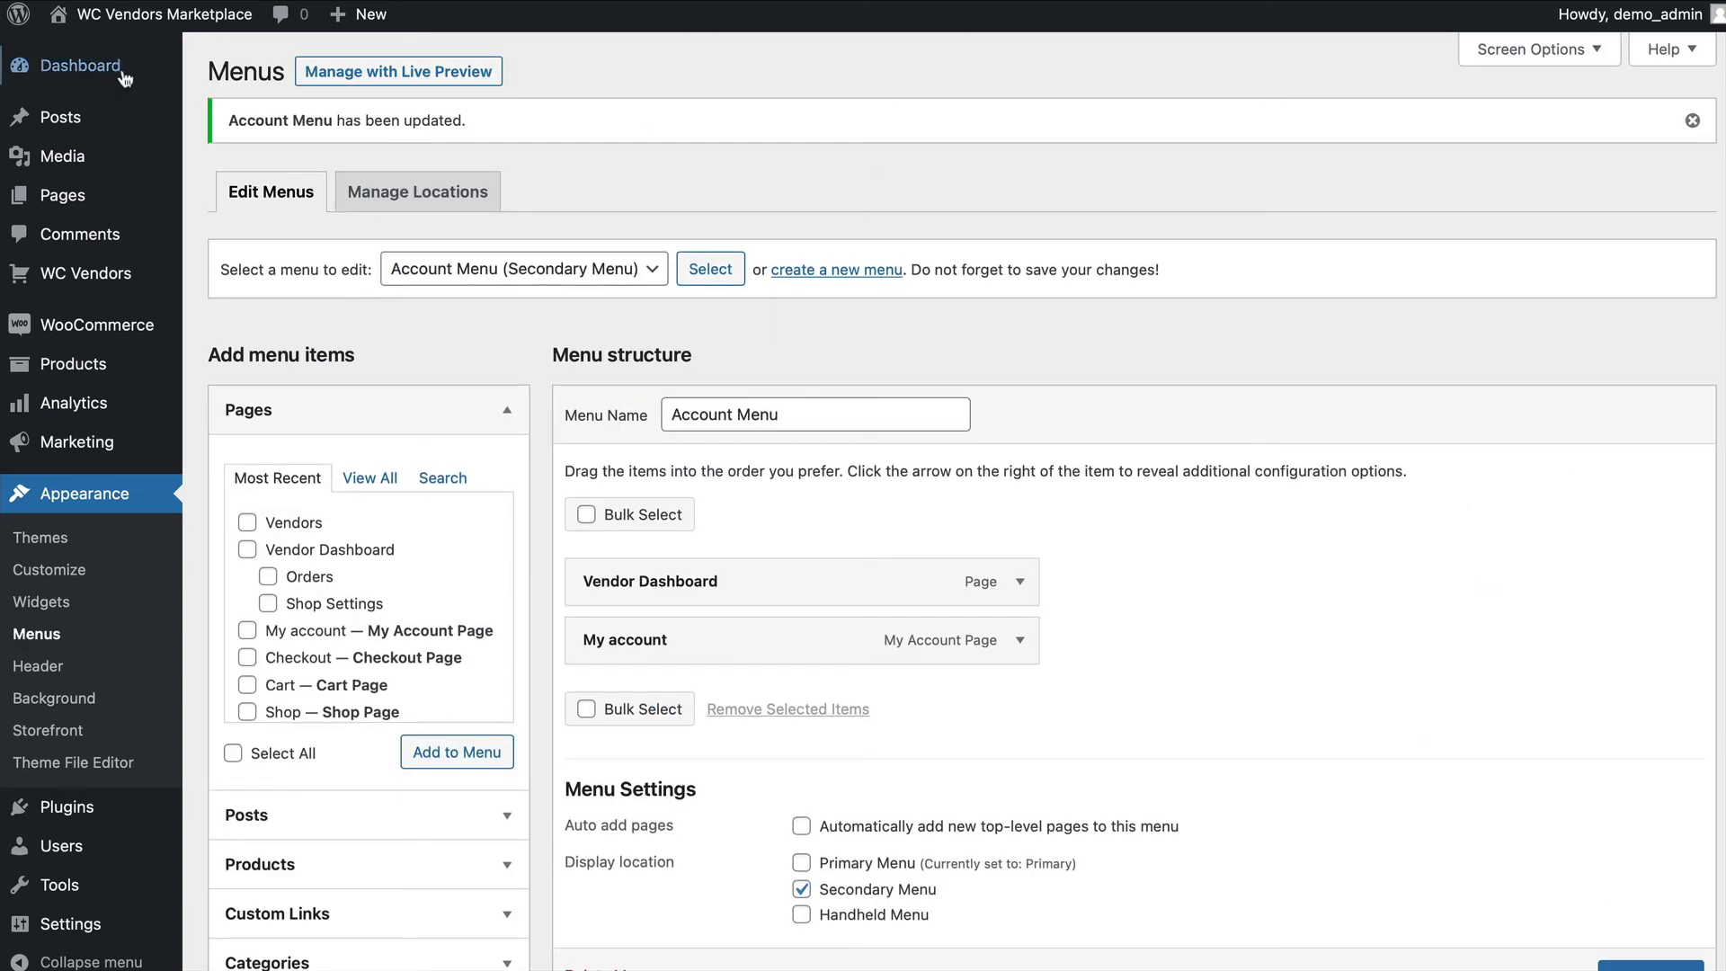
pyautogui.moveTo(108, 14)
pyautogui.click(78, 66)
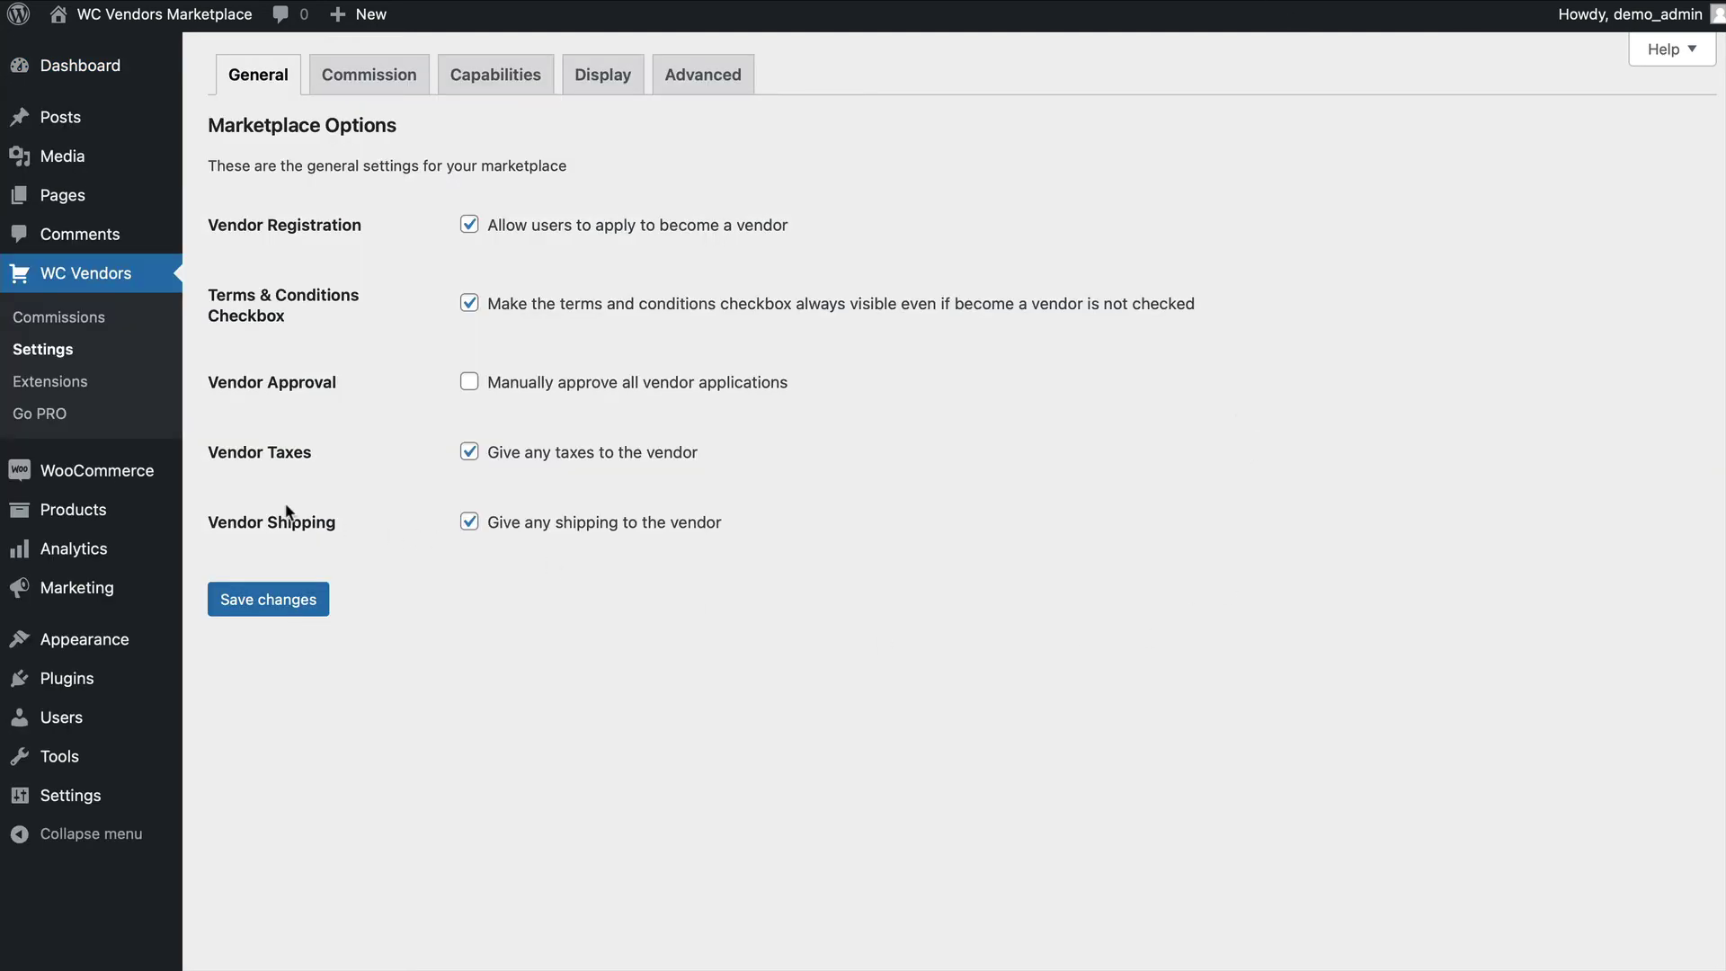
# Switch on the WC Vendors Test Gateway in WooCommerce Payments settings and save.
pyautogui.moveTo(54, 477)
pyautogui.click(233, 634)
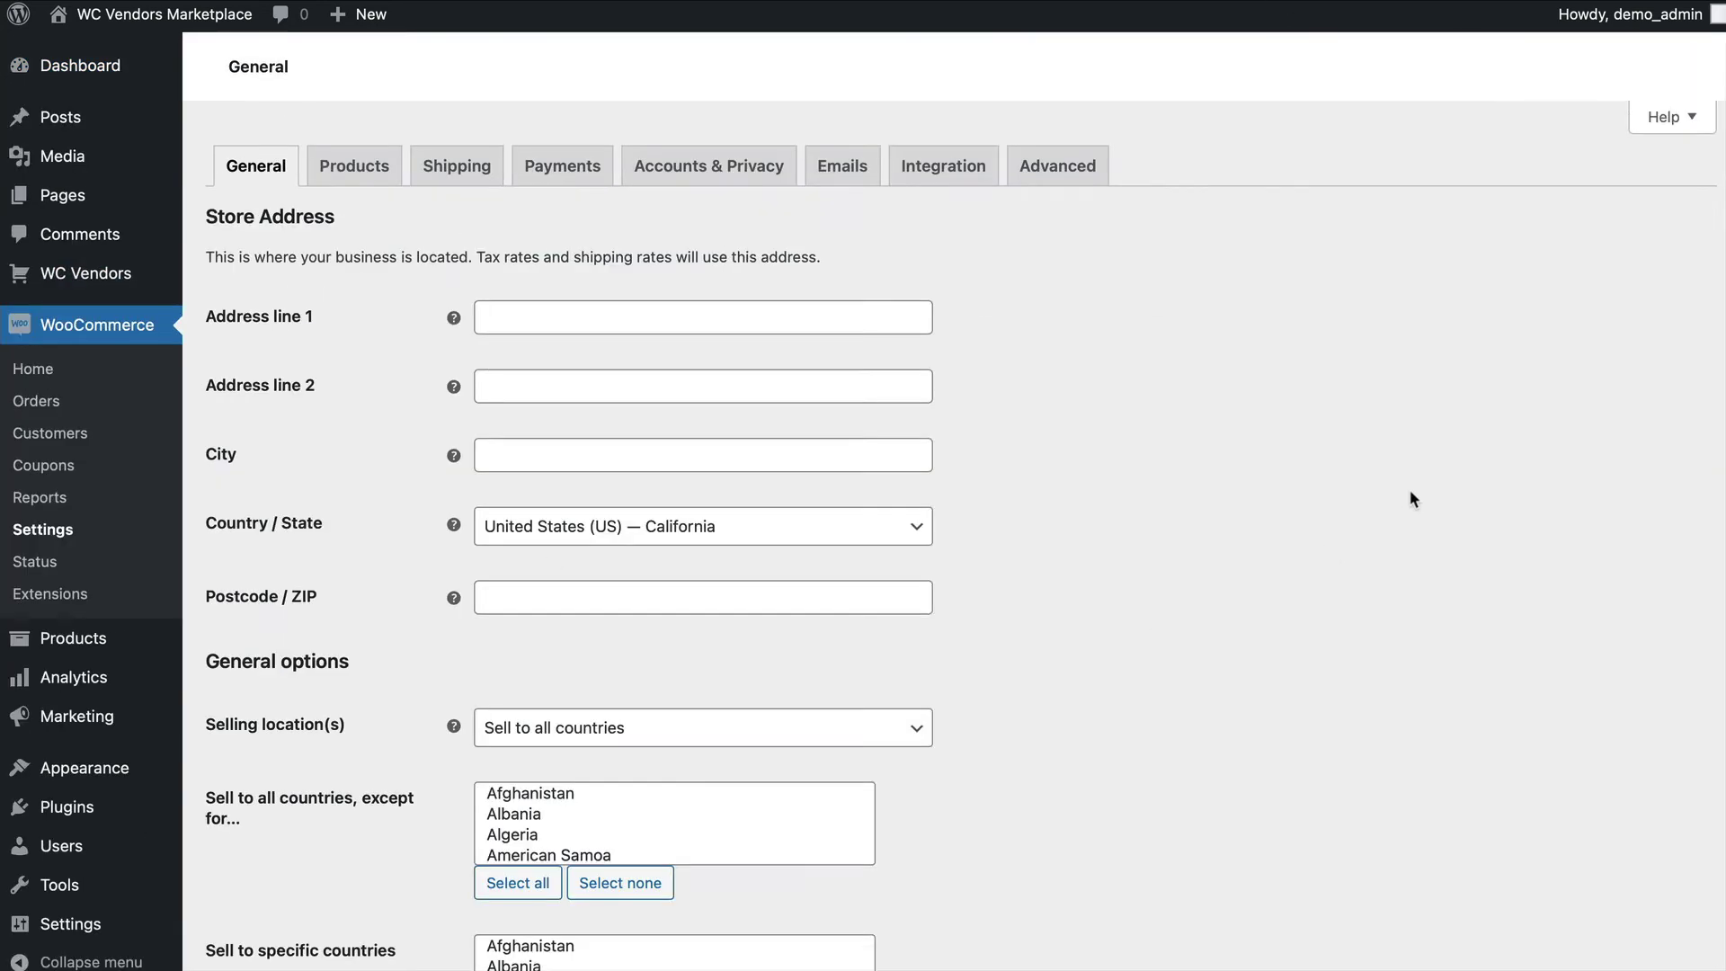
pyautogui.click(562, 165)
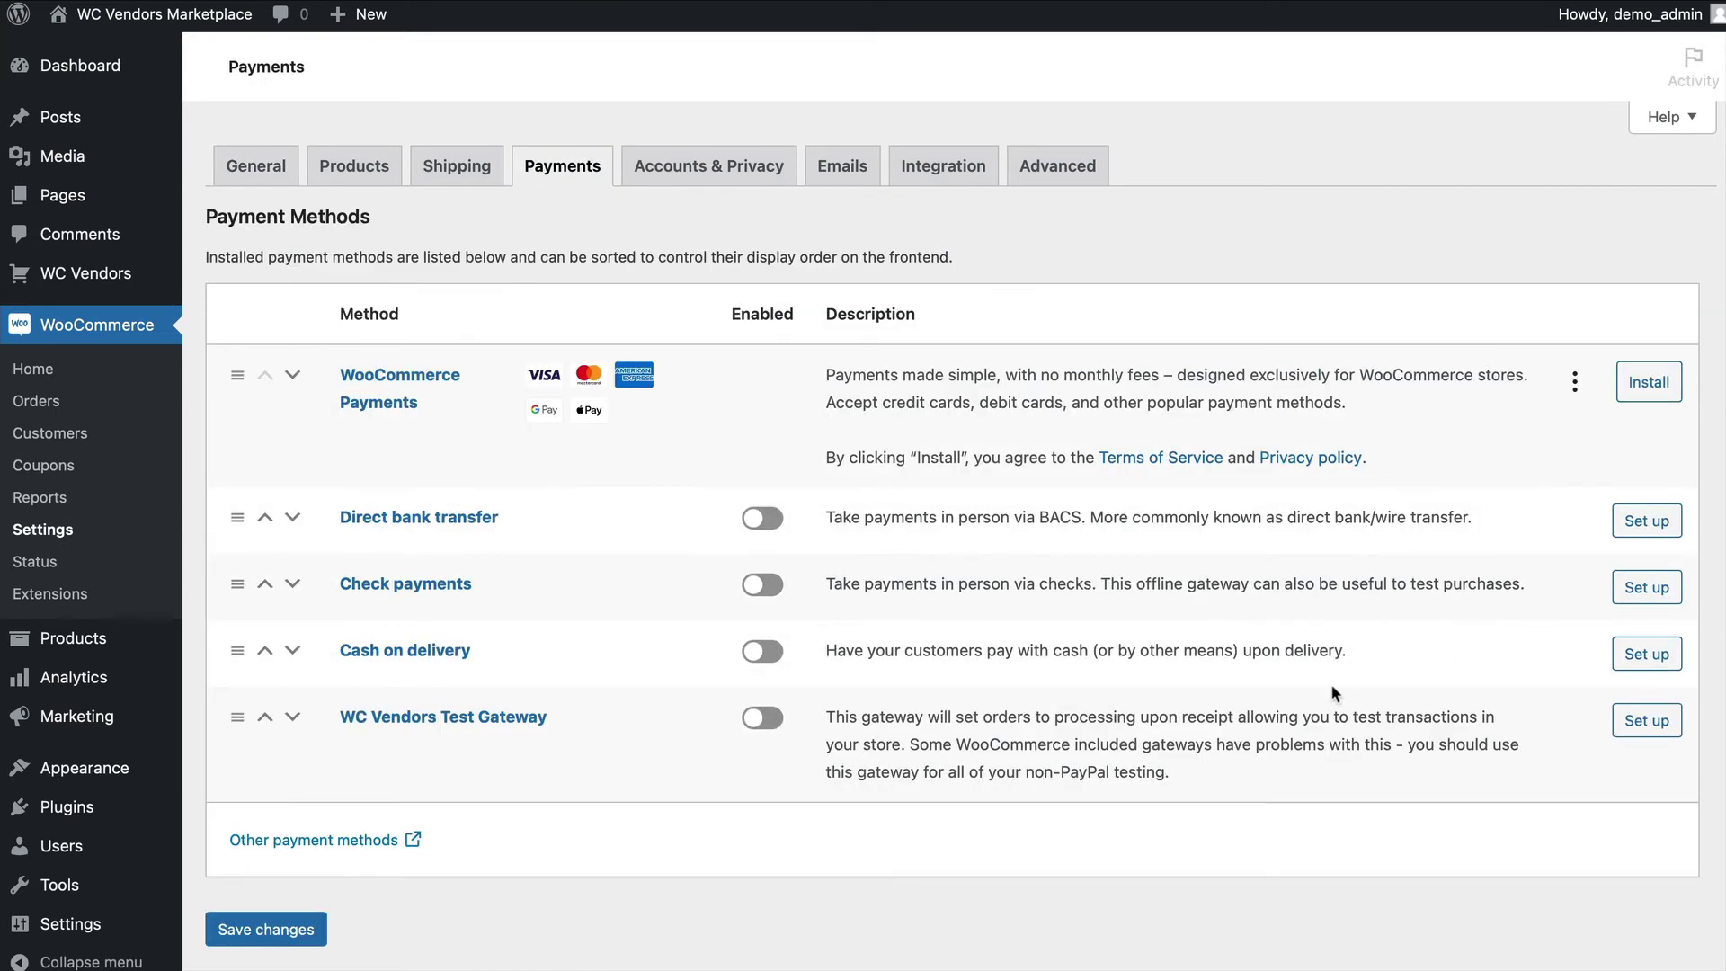
pyautogui.click(764, 718)
pyautogui.click(283, 935)
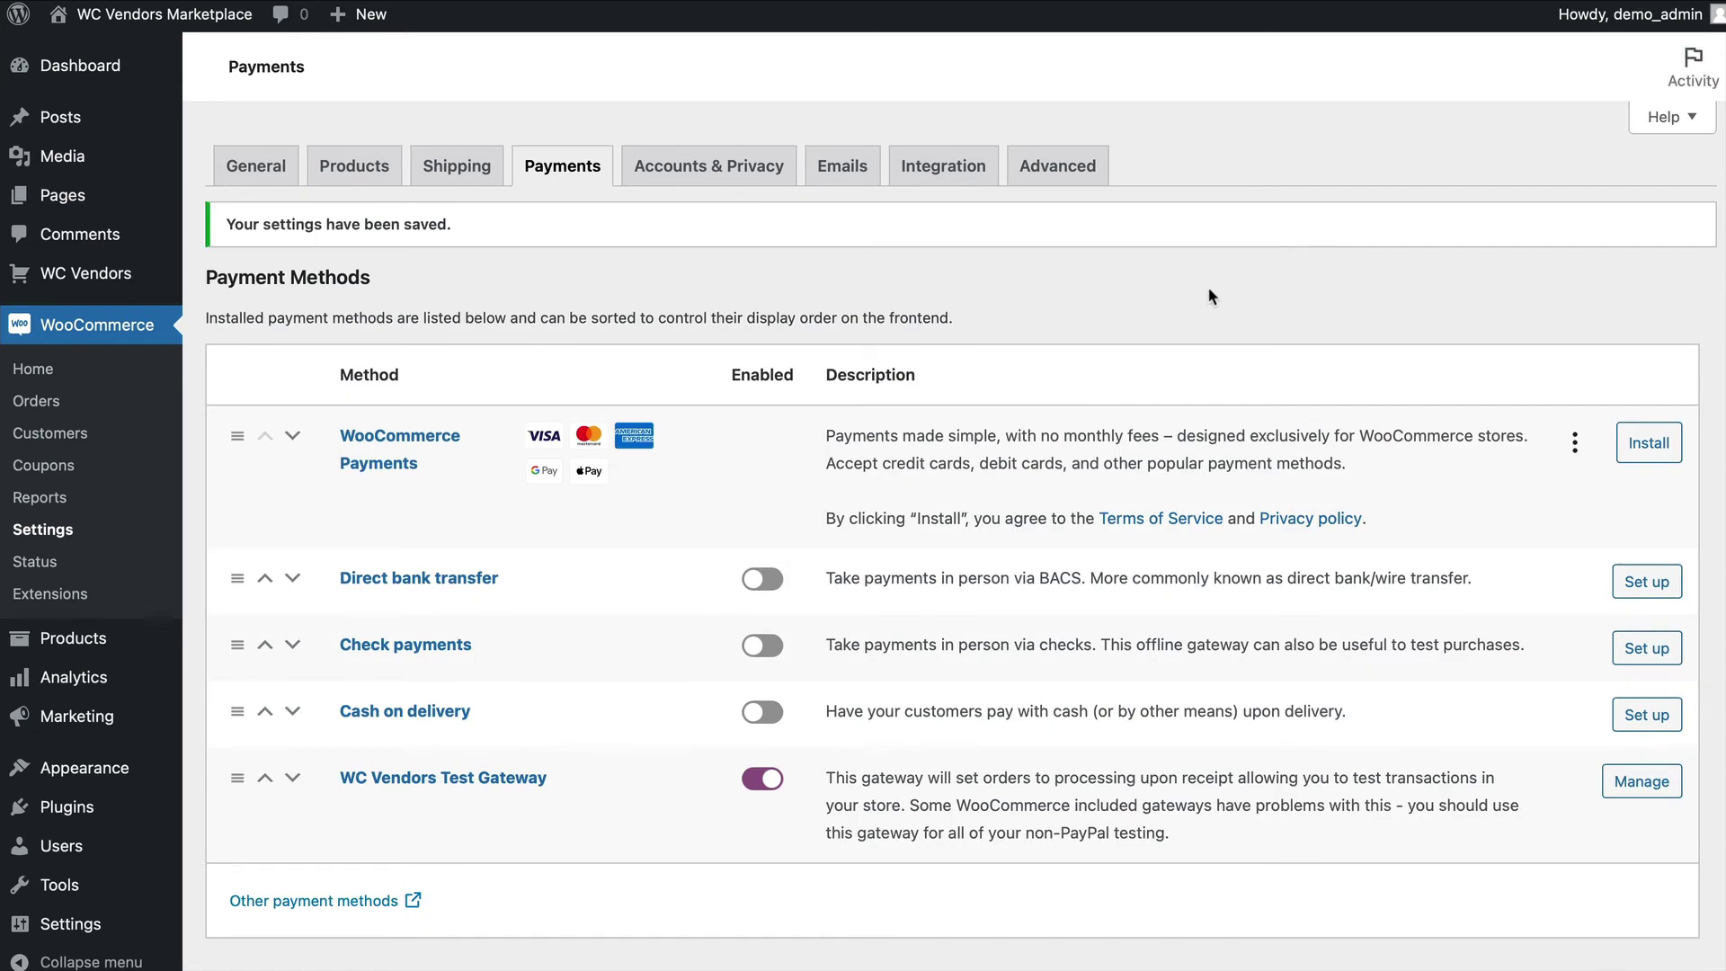
pyautogui.moveTo(90, 845)
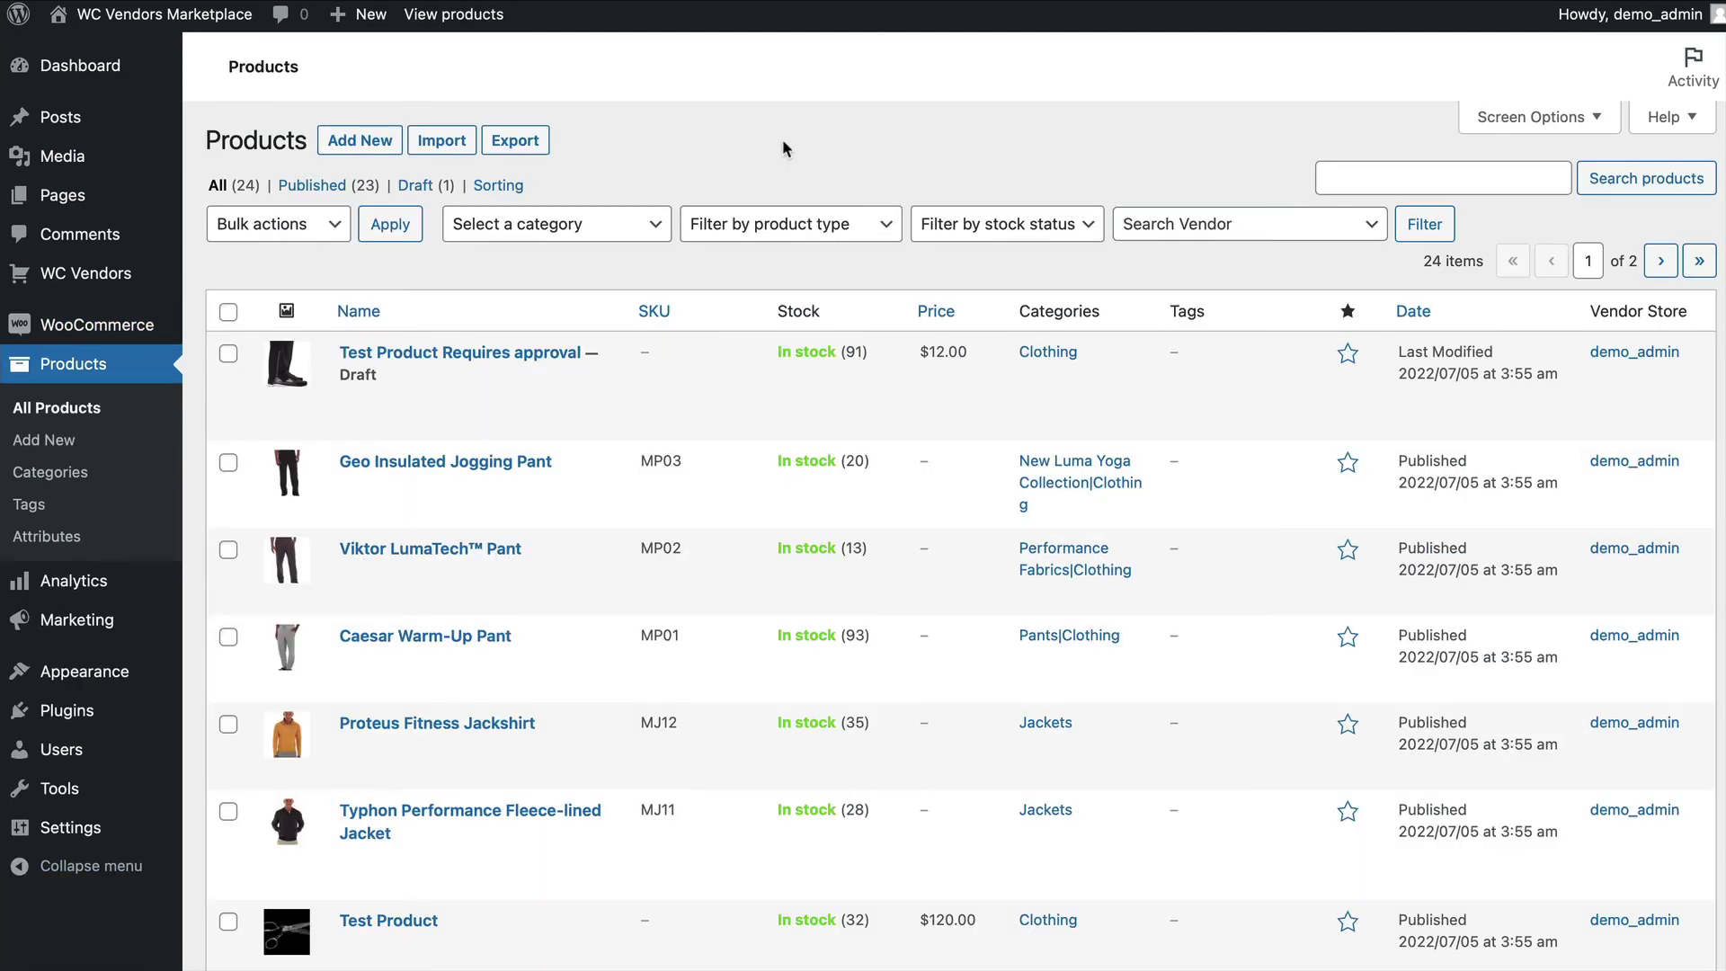
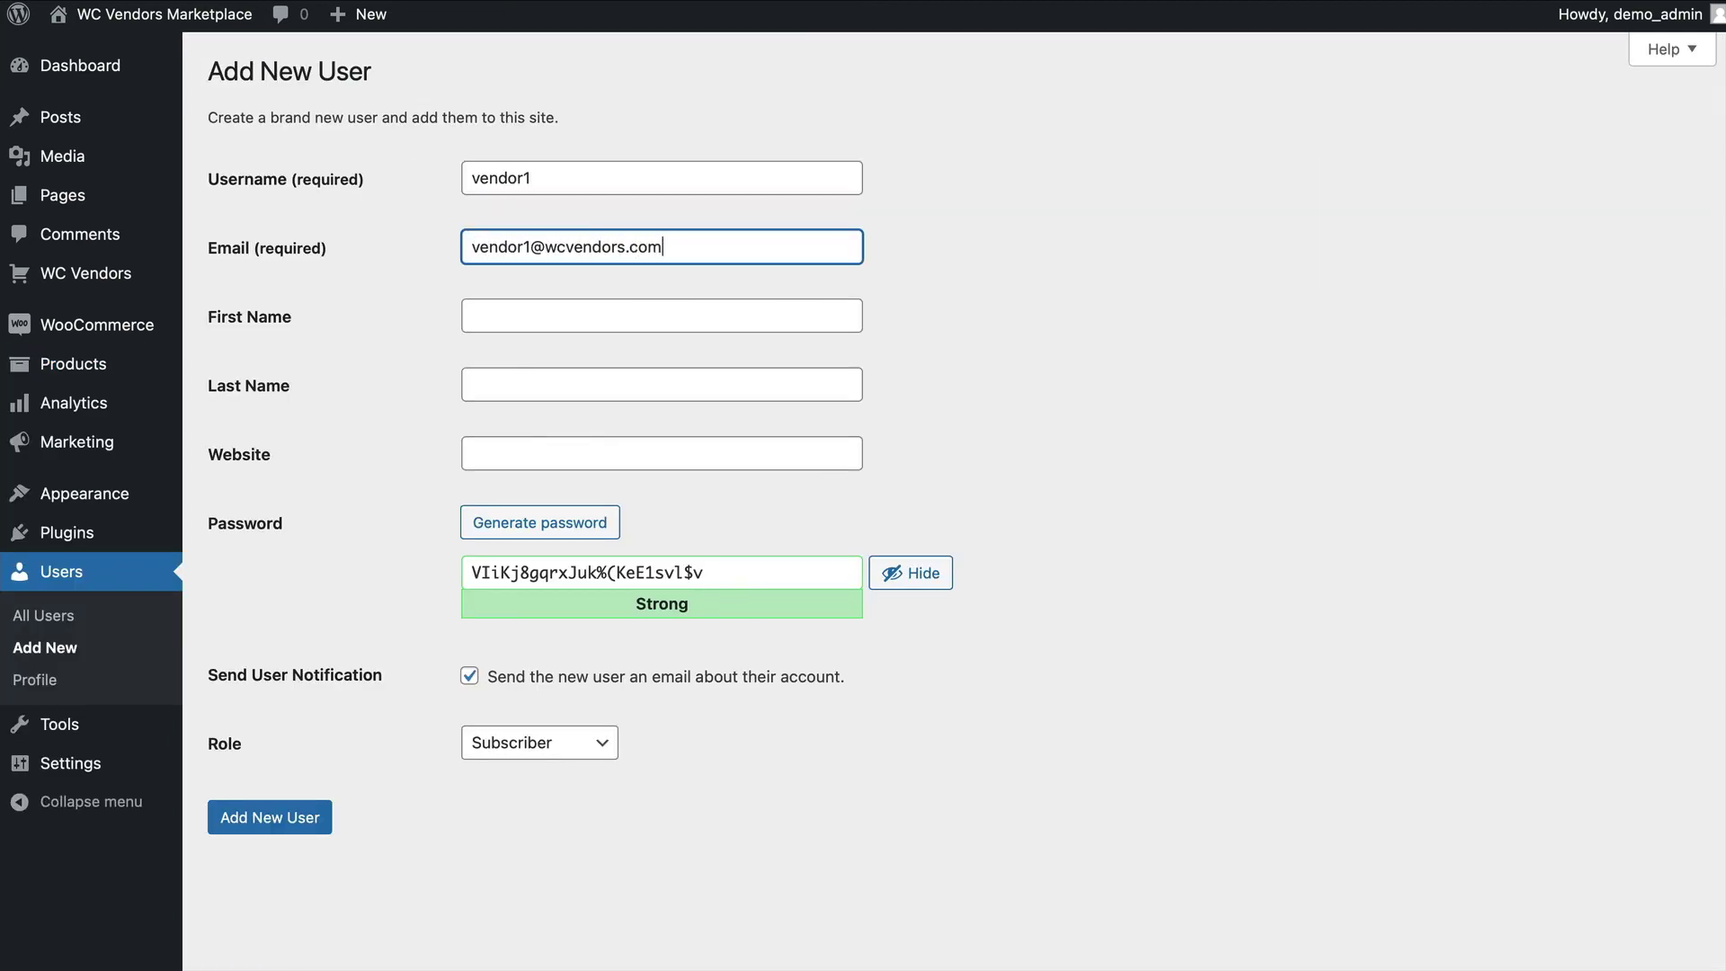
# Add a Vendor-role user with e-mail, first and last name, a custom password, and no notification e-mail.
pyautogui.press('Tab')
pyautogui.write('Vendor')
pyautogui.press('Tab')
pyautogui.write('One')
pyautogui.moveTo(539, 743); pyautogui.dragTo(503, 809)
pyautogui.click(469, 676)
pyautogui.tripleClick(706, 573)
pyautogui.hotkey('ctrl', 'v')
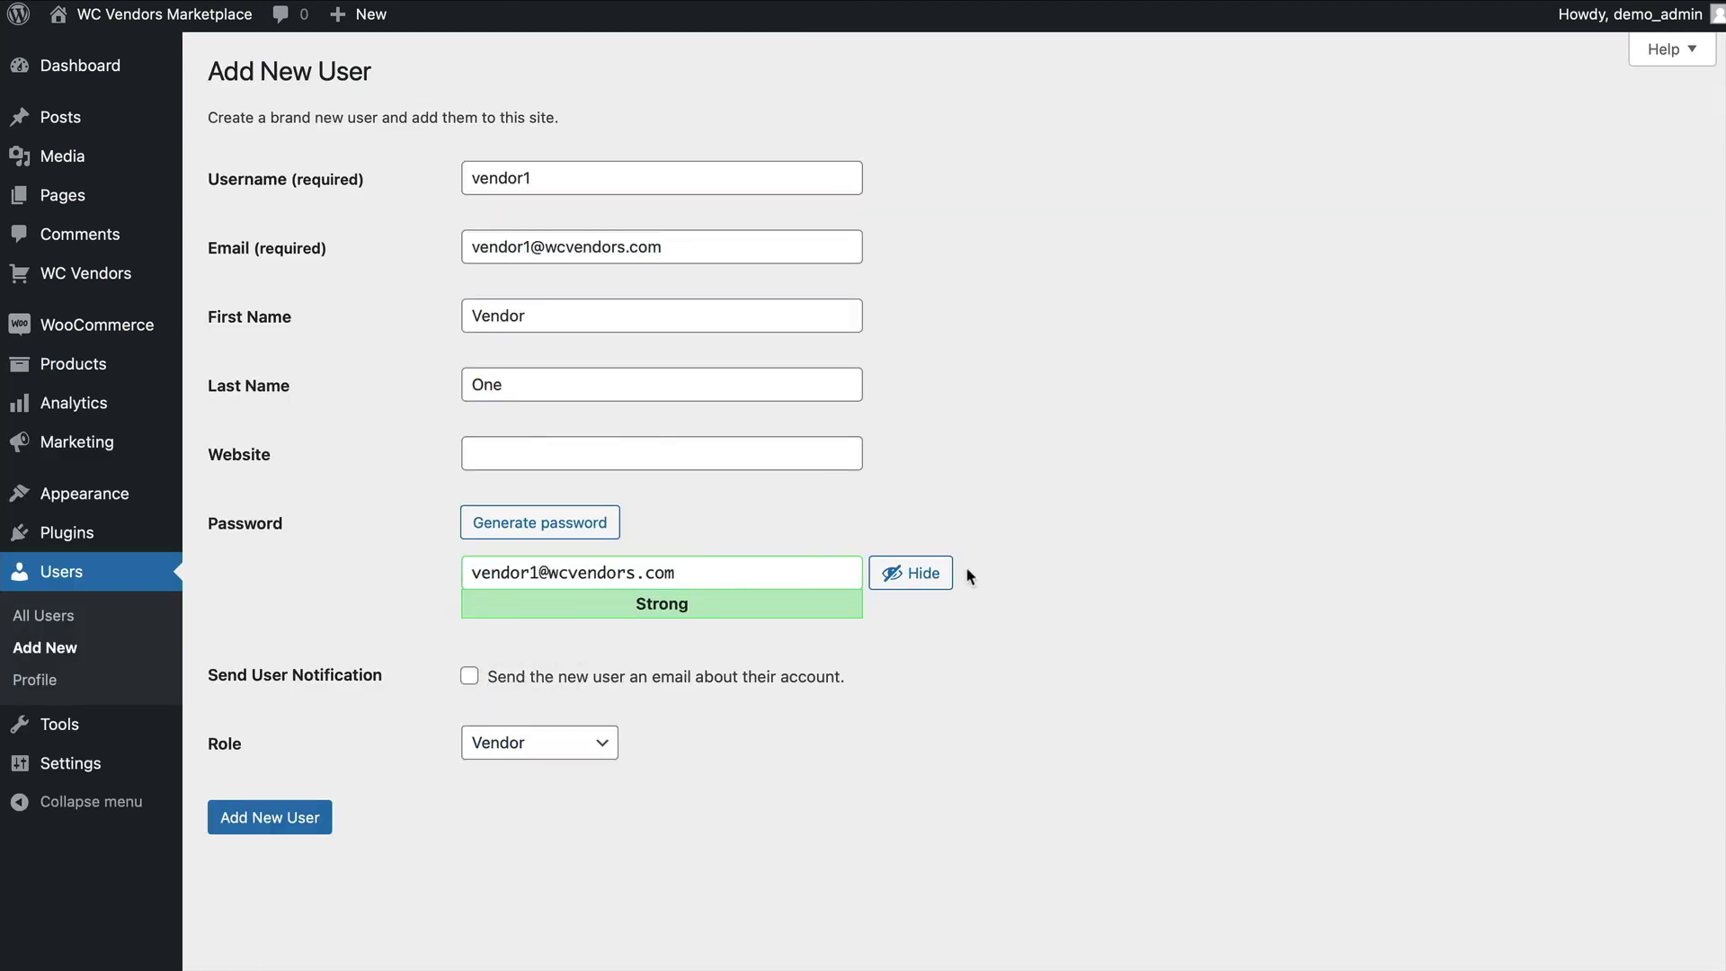
pyautogui.click(935, 573)
pyautogui.click(270, 818)
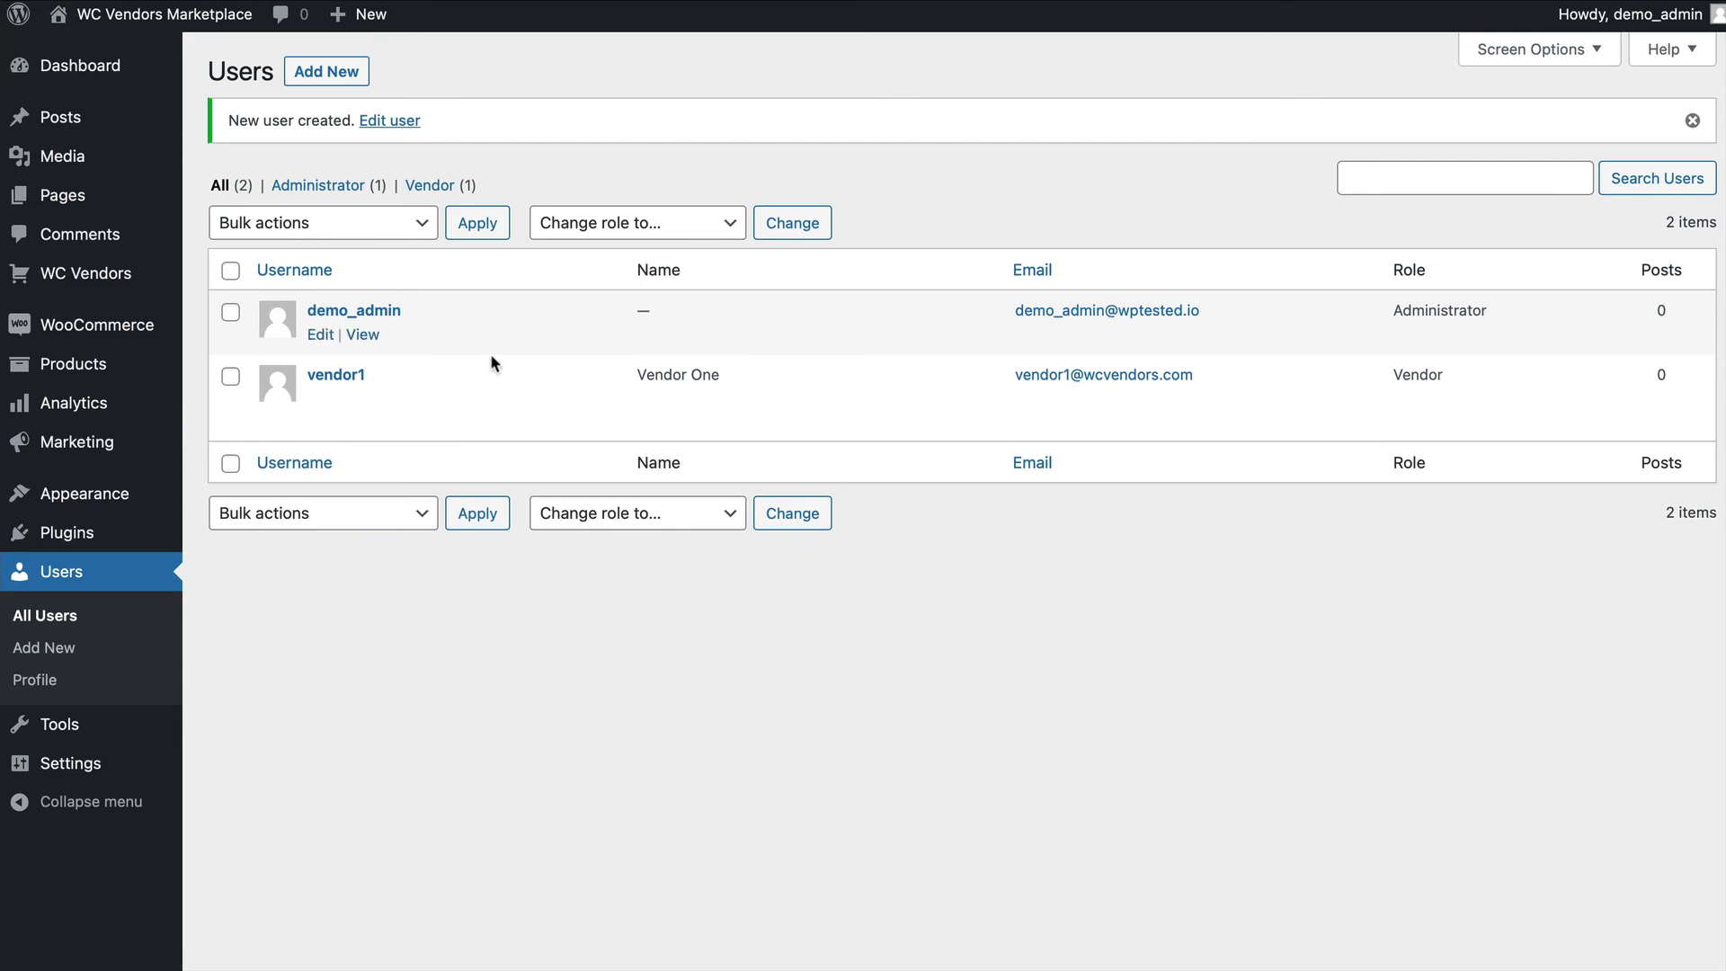
# Preview the new vendor's account, checking its Shop Settings, dashboard and product list, then switch back to administrator.
pyautogui.moveTo(290, 429)
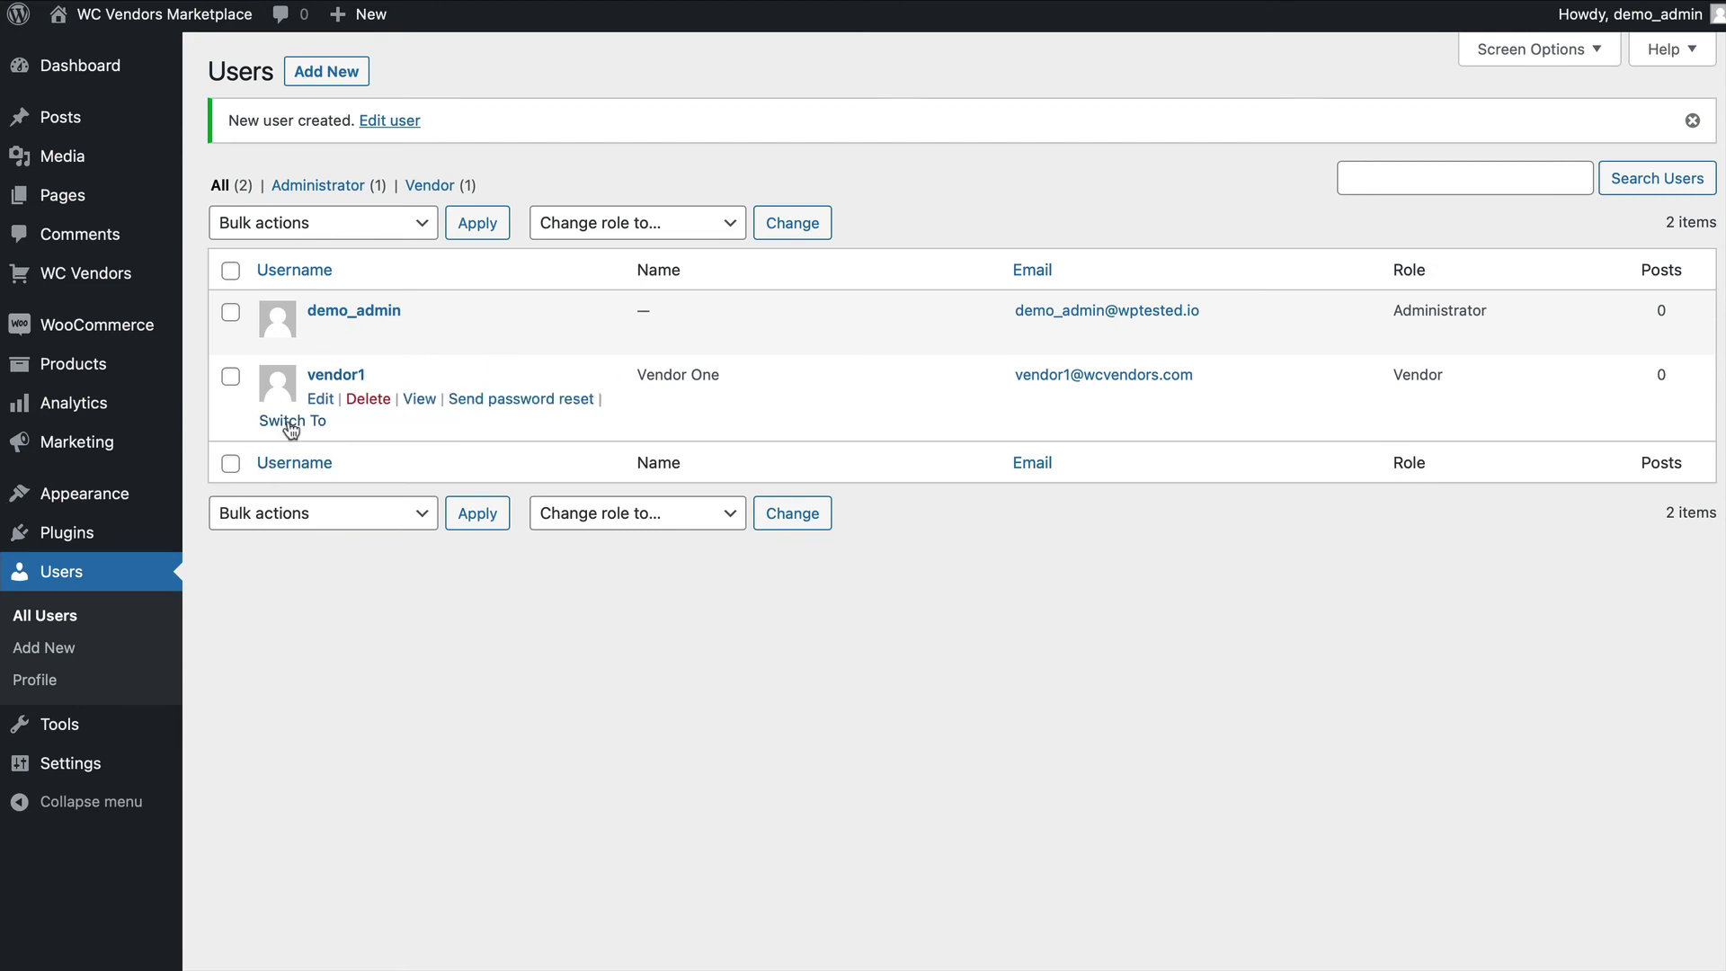
pyautogui.click(290, 423)
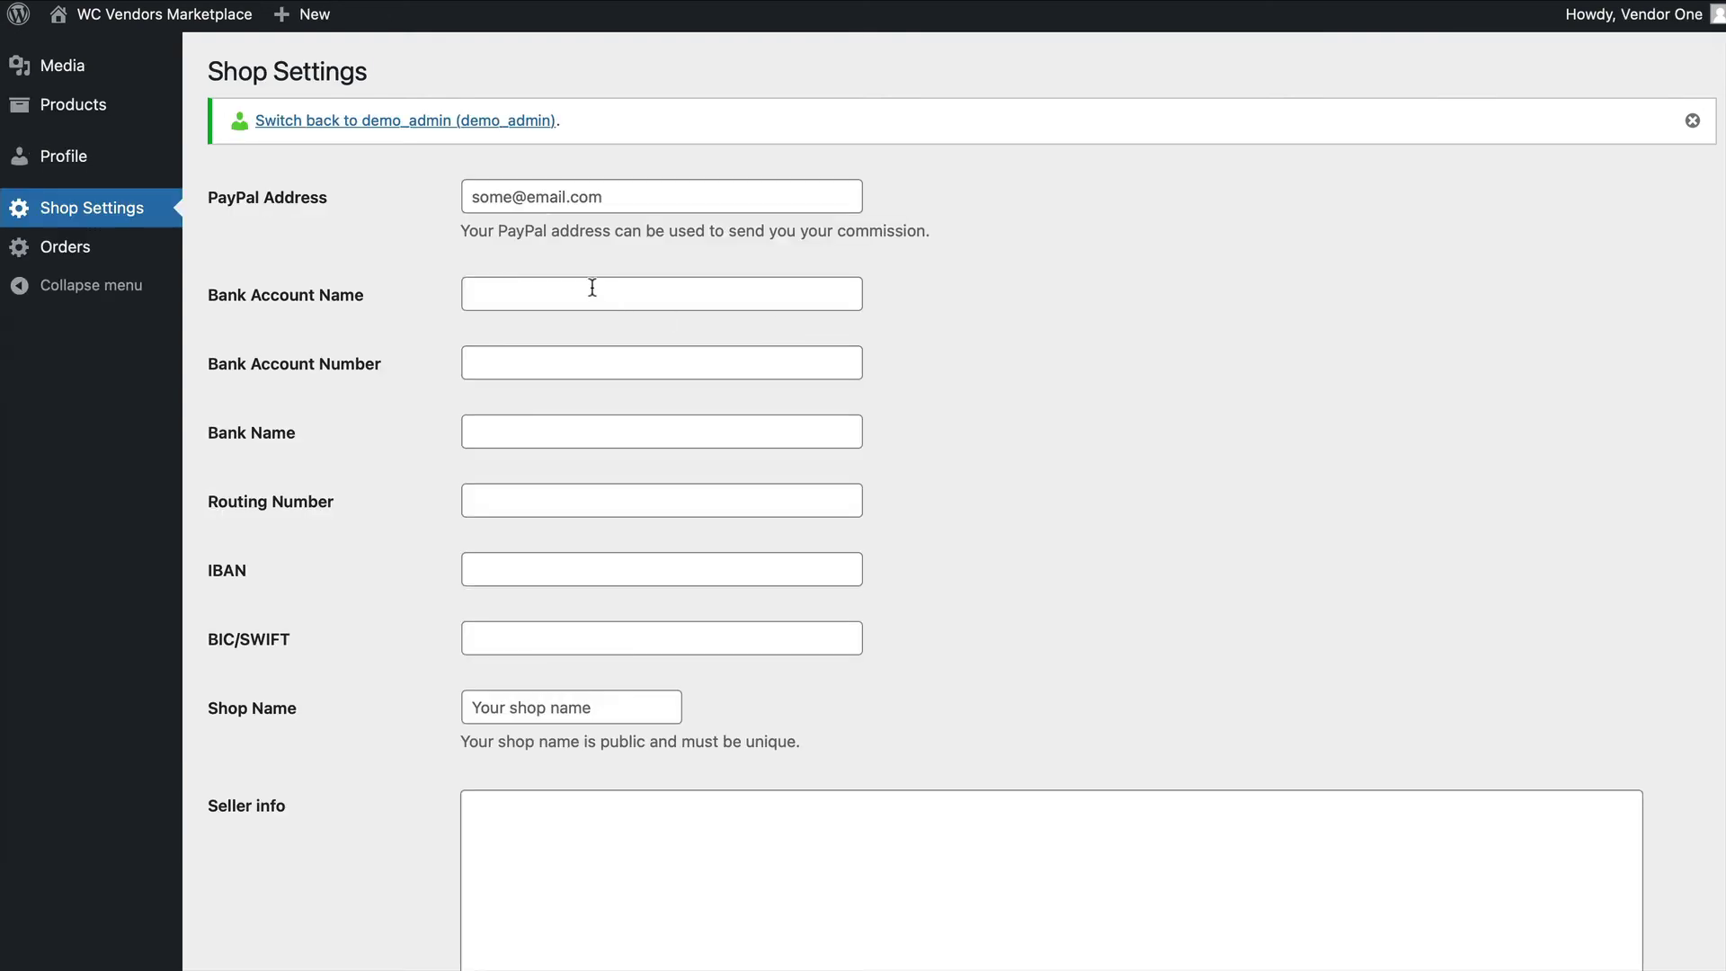
pyautogui.click(590, 284)
pyautogui.scroll(-3, 994, 504)
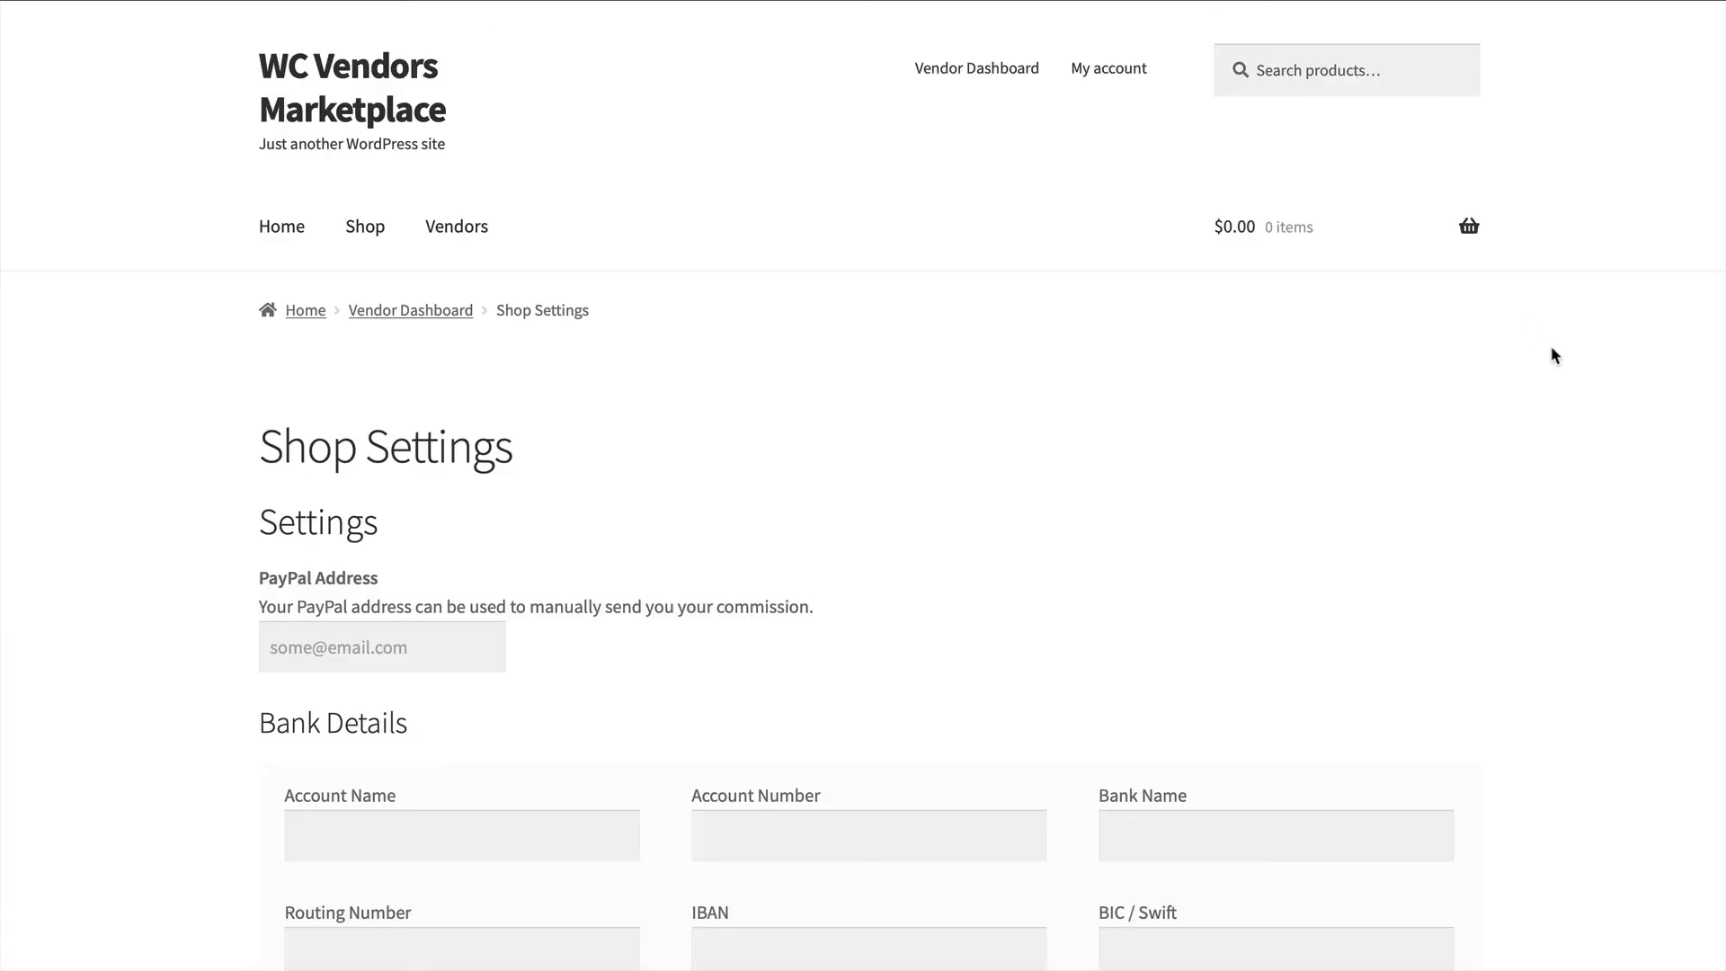
pyautogui.scroll(-7, 1605, 358)
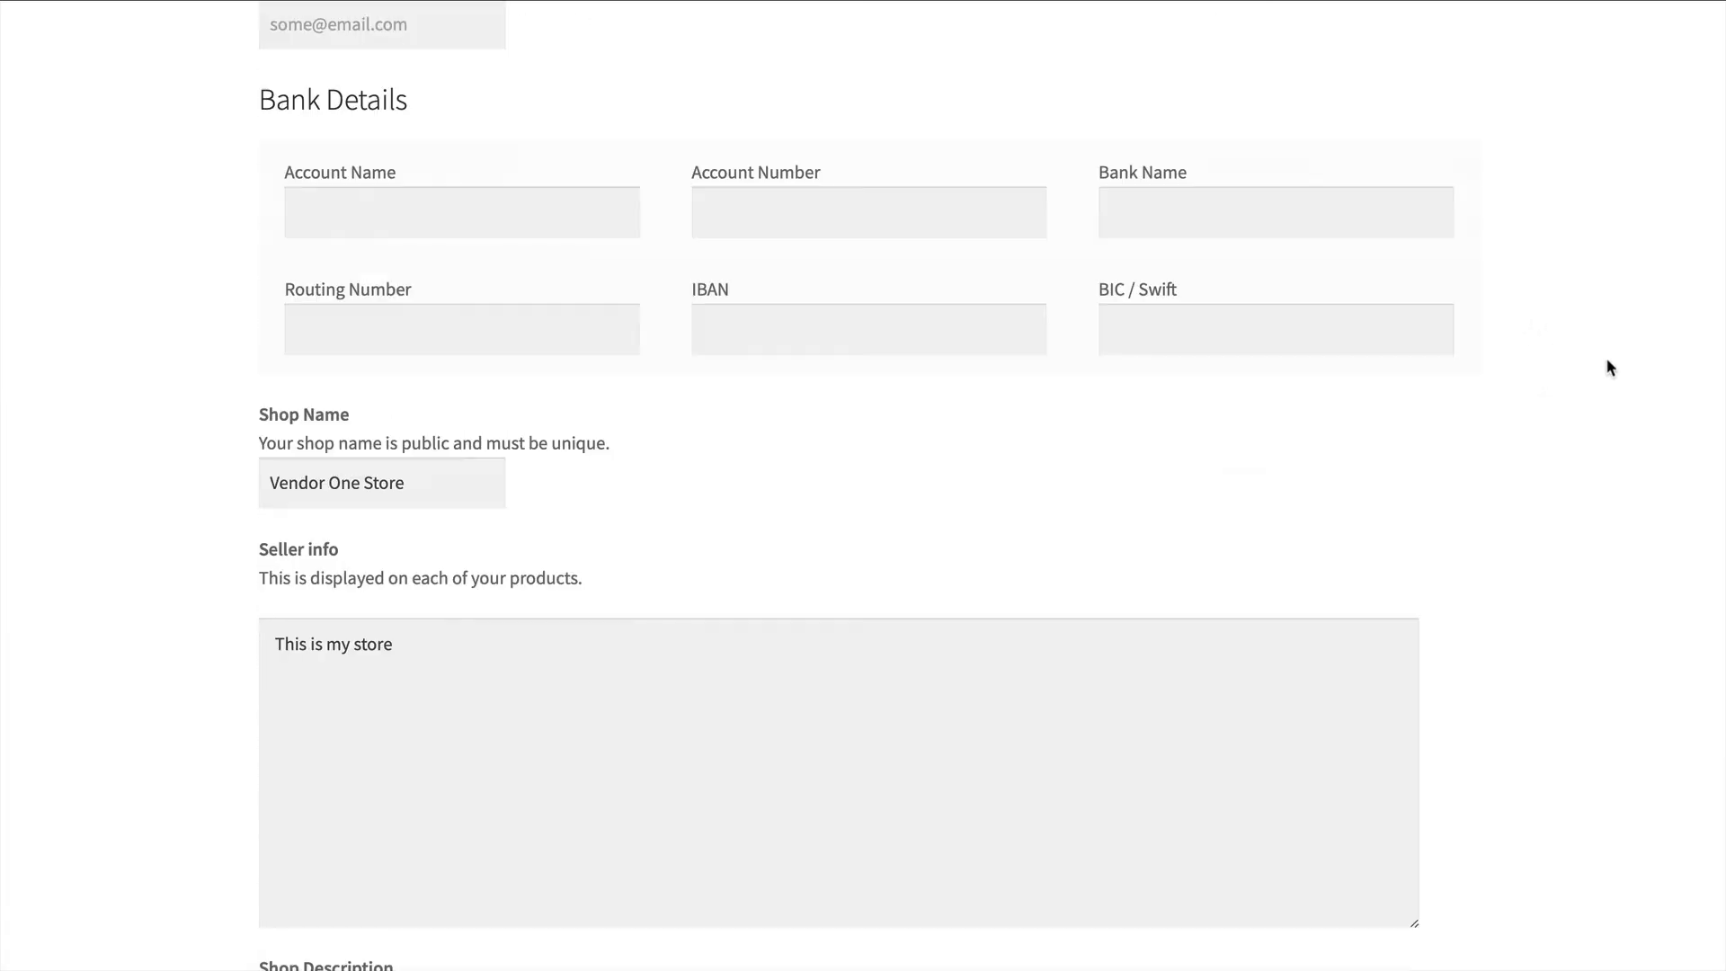
pyautogui.scroll(8, 1606, 358)
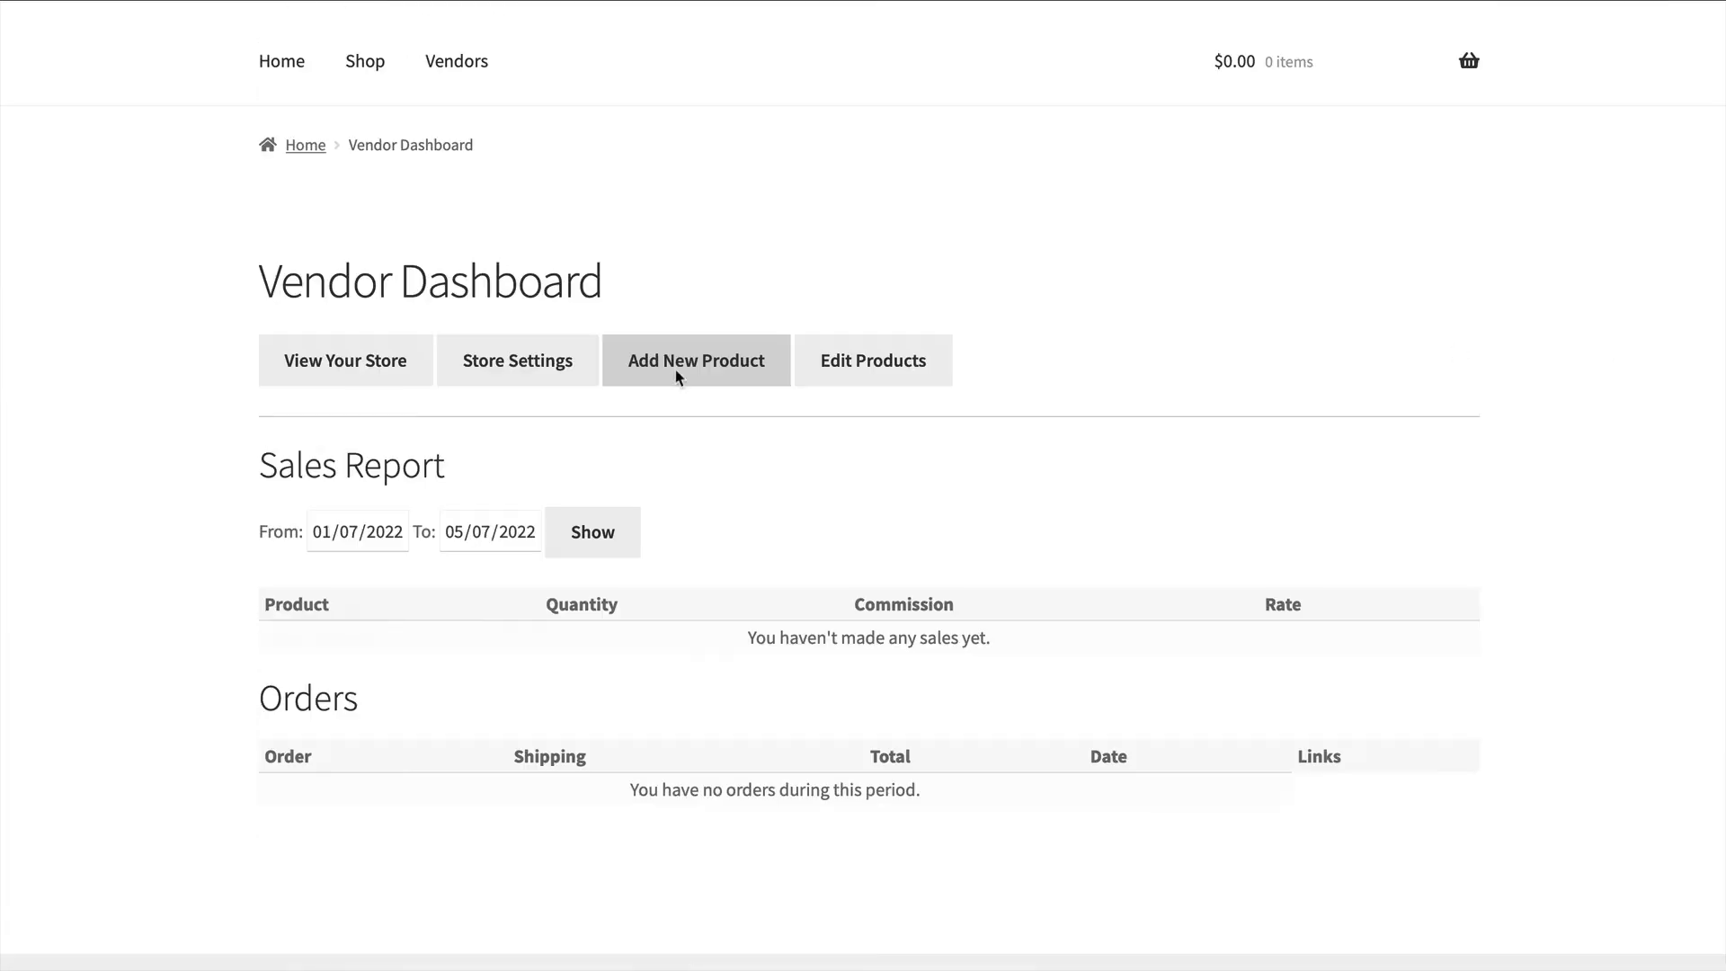
pyautogui.click(678, 376)
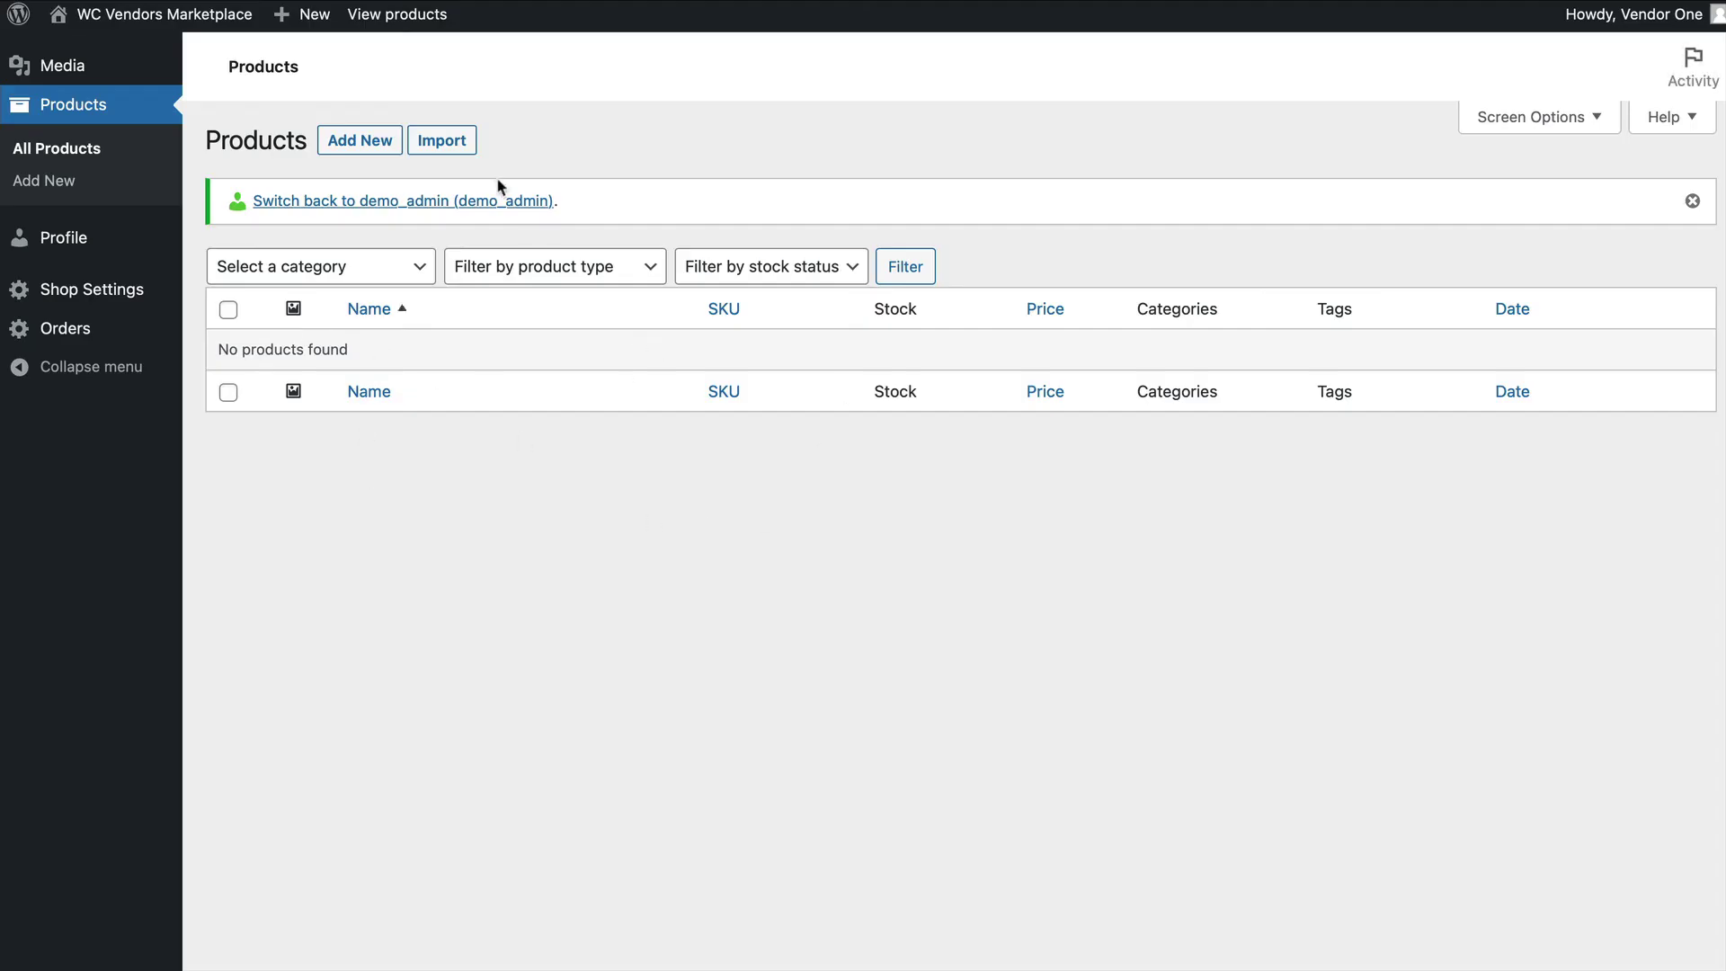
pyautogui.click(449, 203)
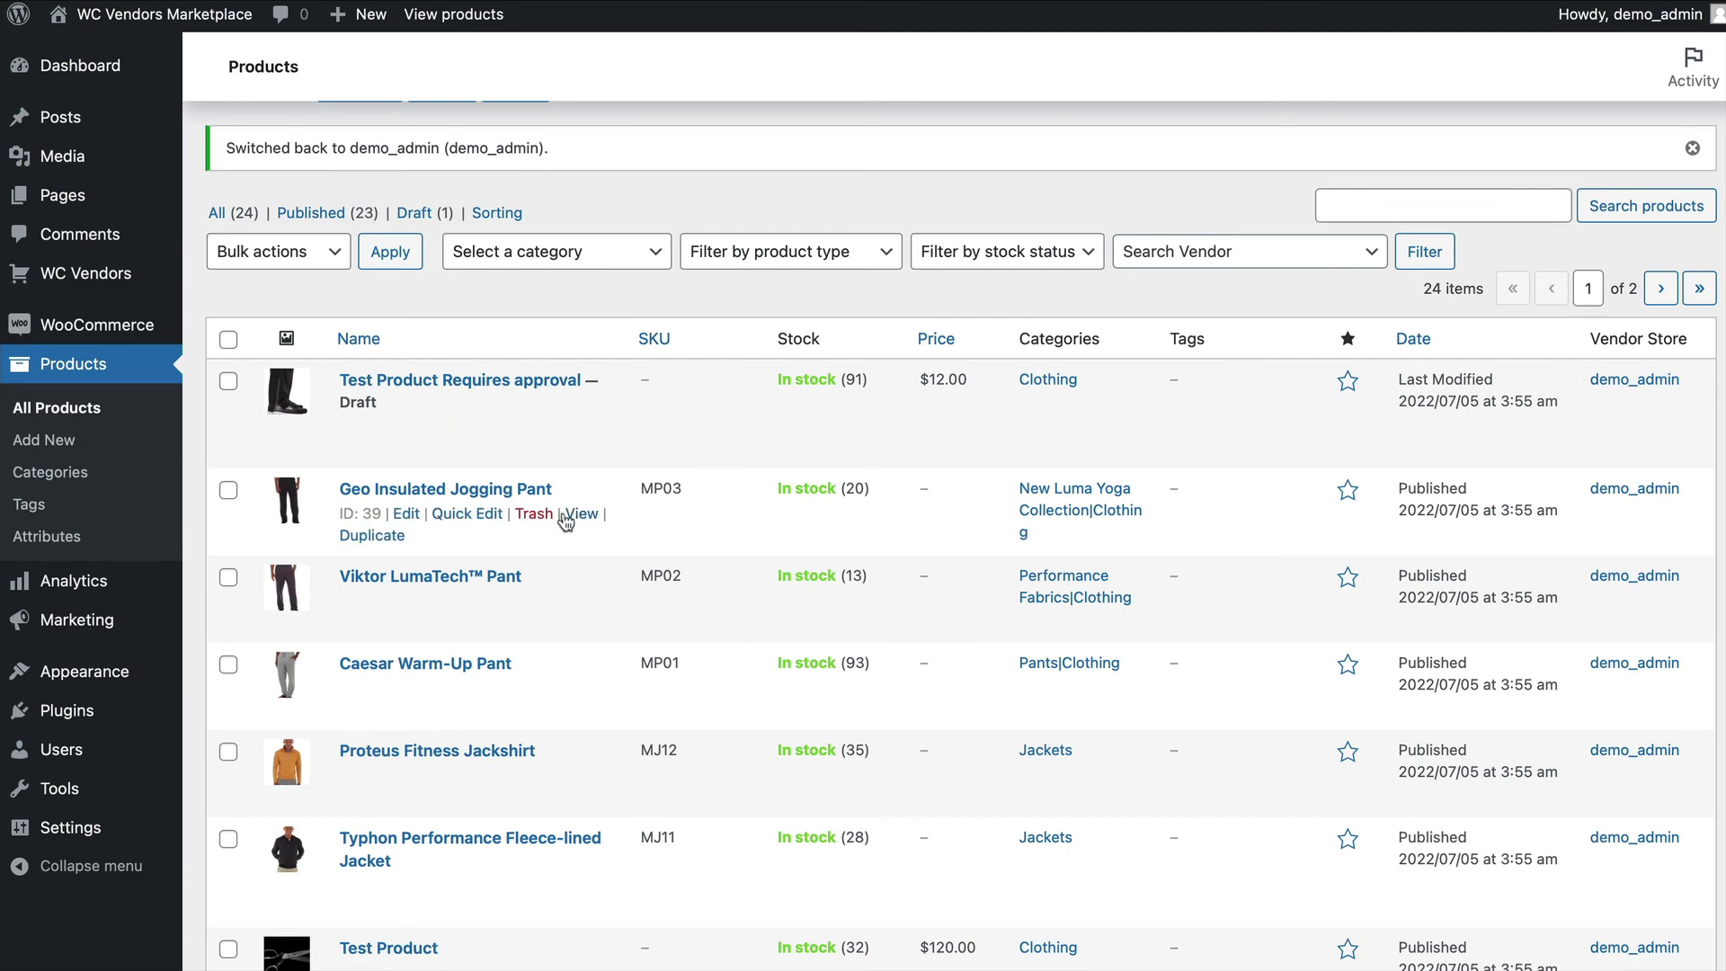
# Assign the Geo Insulated Jogging Pant product to the new vendor through Quick Edit and update it.
pyautogui.click(458, 514)
pyautogui.scroll(-4, 1022, 685)
pyautogui.click(477, 713)
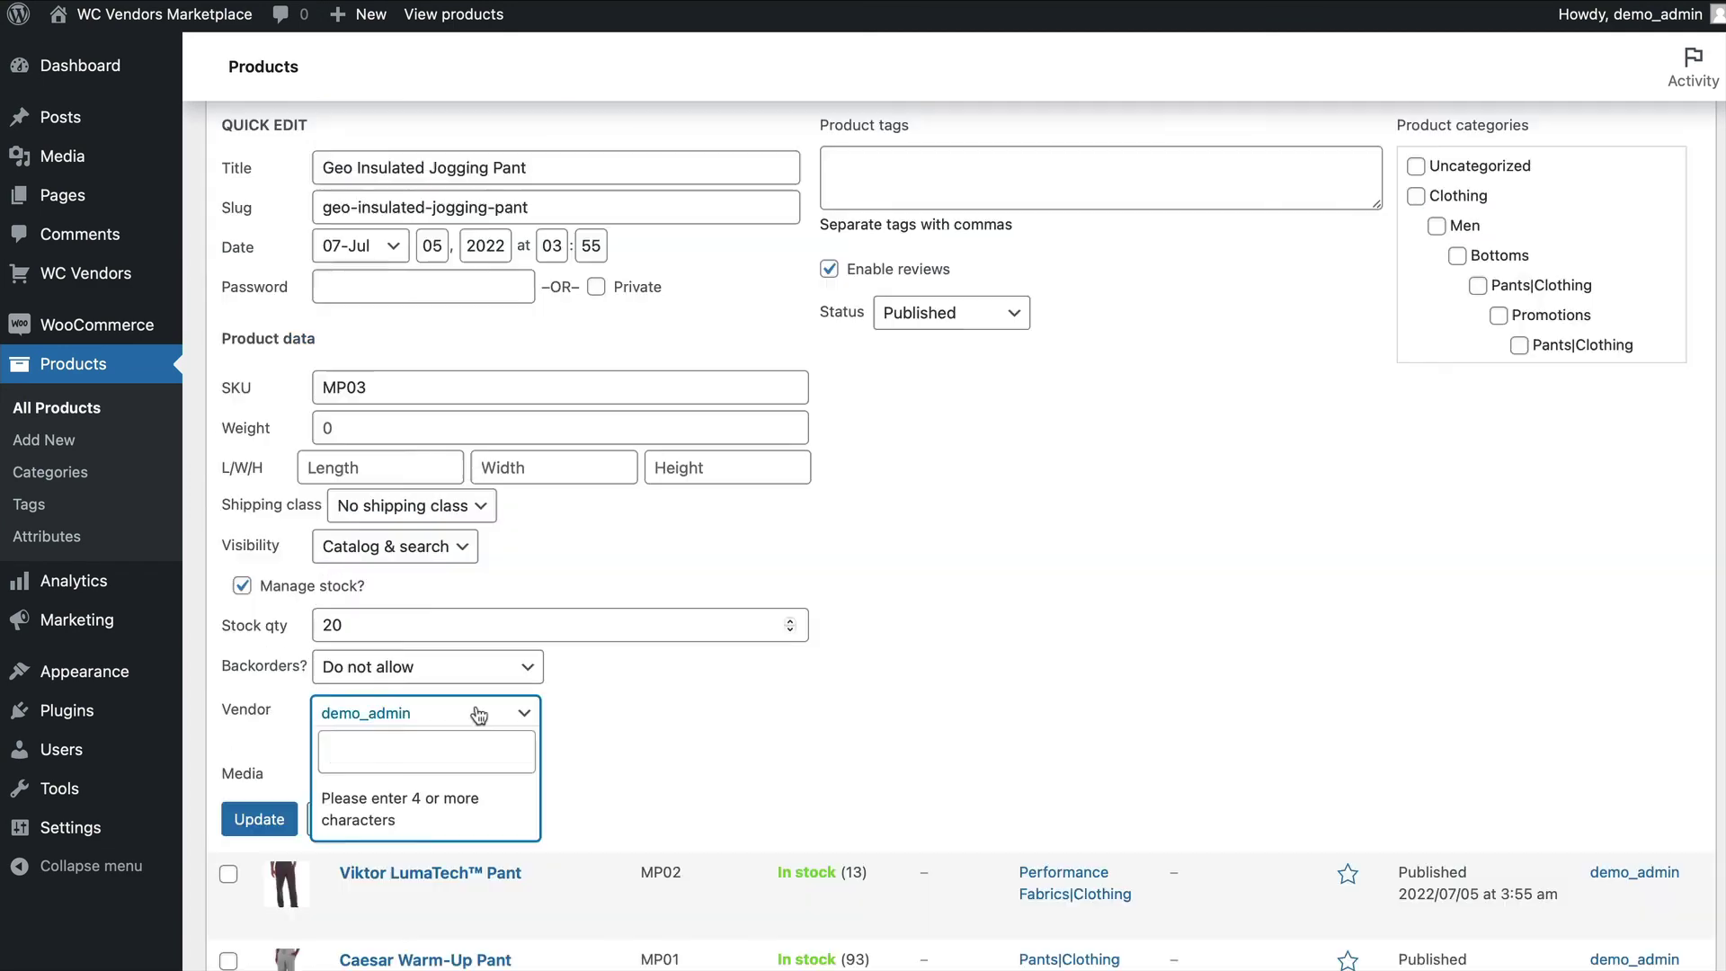
pyautogui.write('vendor')
pyautogui.click(405, 832)
pyautogui.click(258, 817)
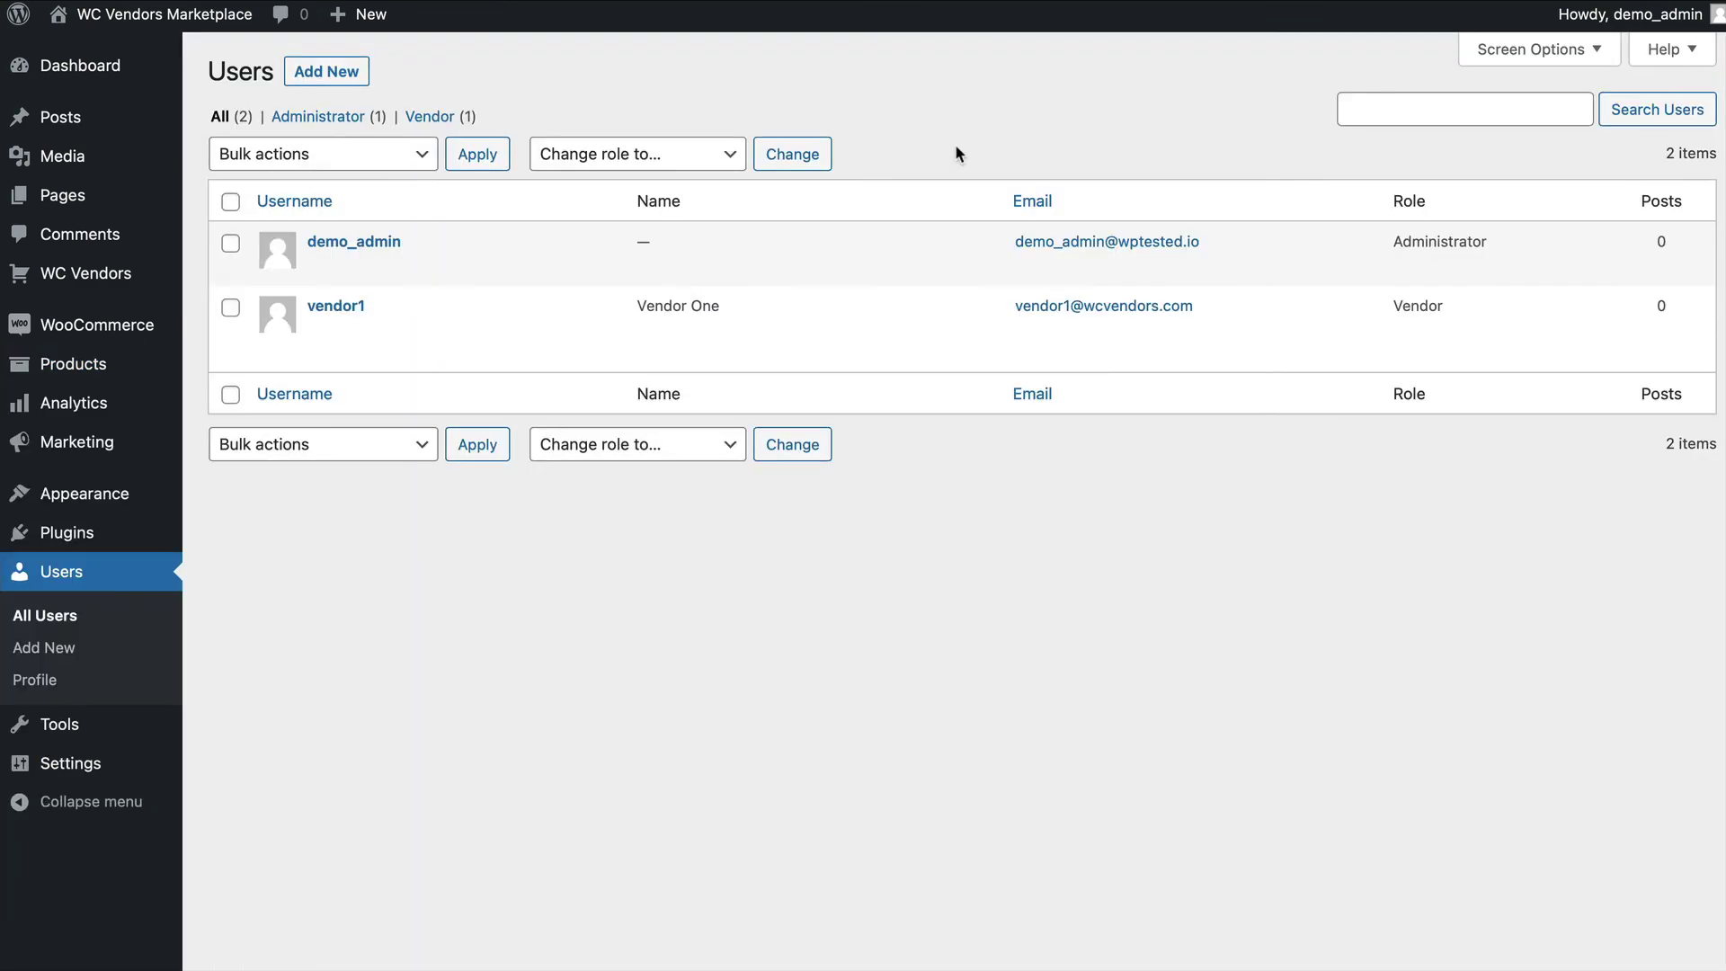
# Switch from the administrator into the new vendor user's account from the Users list.
pyautogui.moveTo(364, 351)
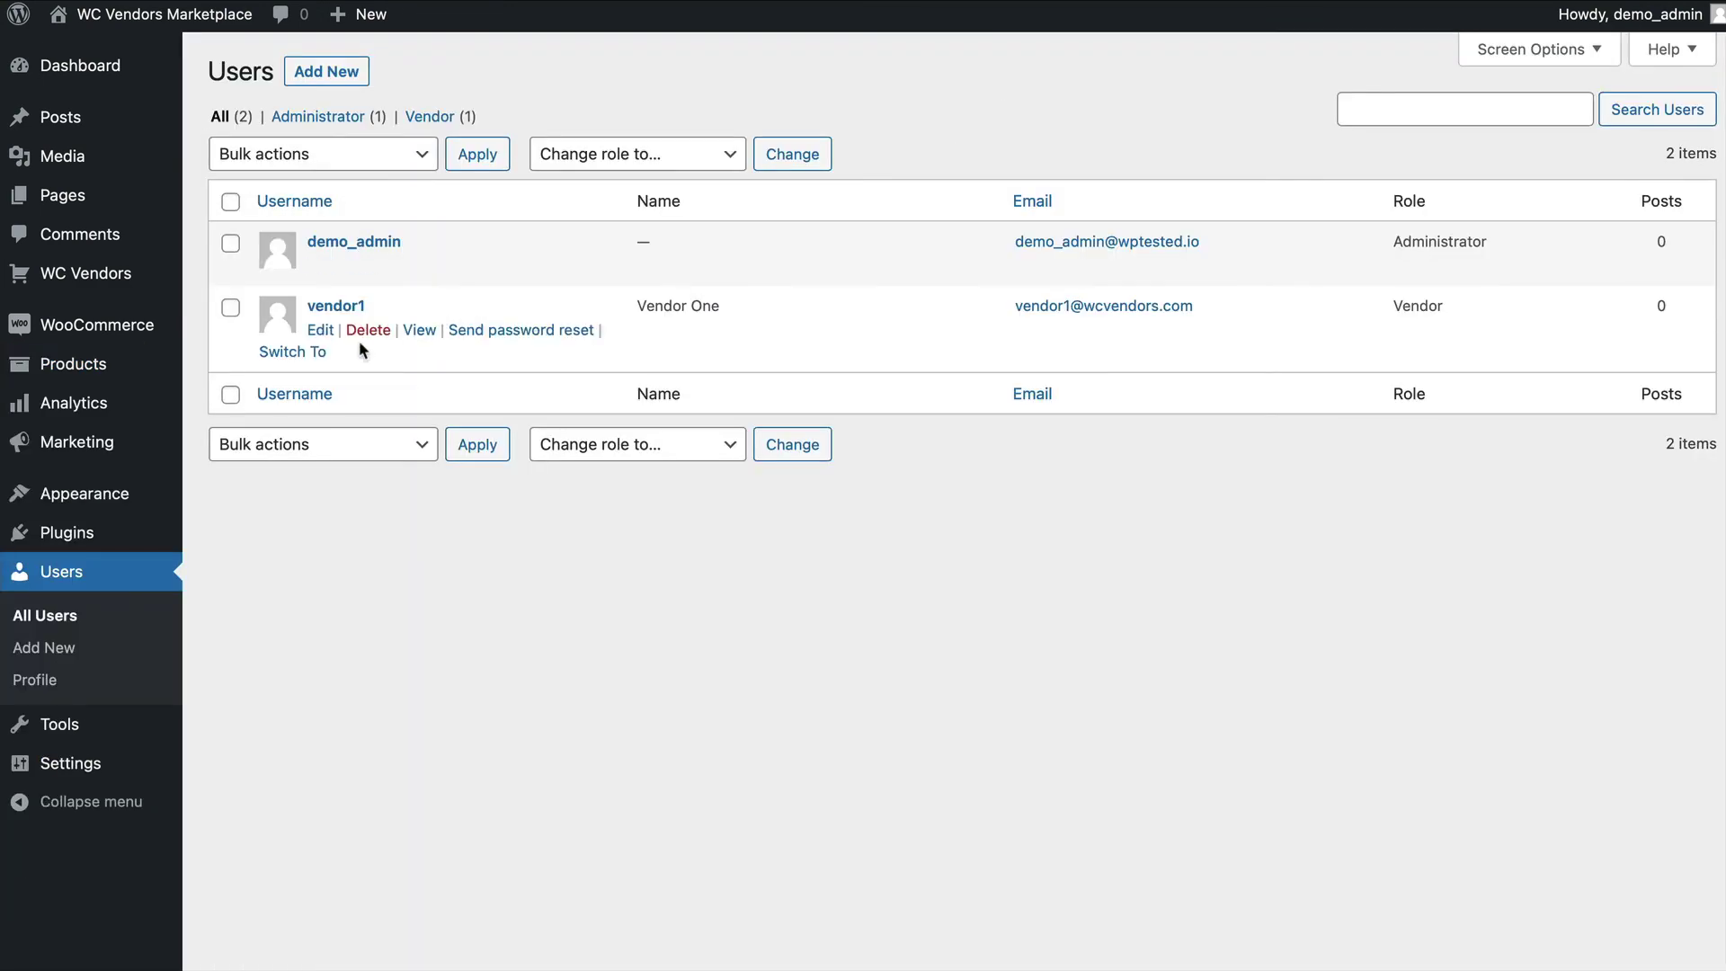
pyautogui.click(292, 351)
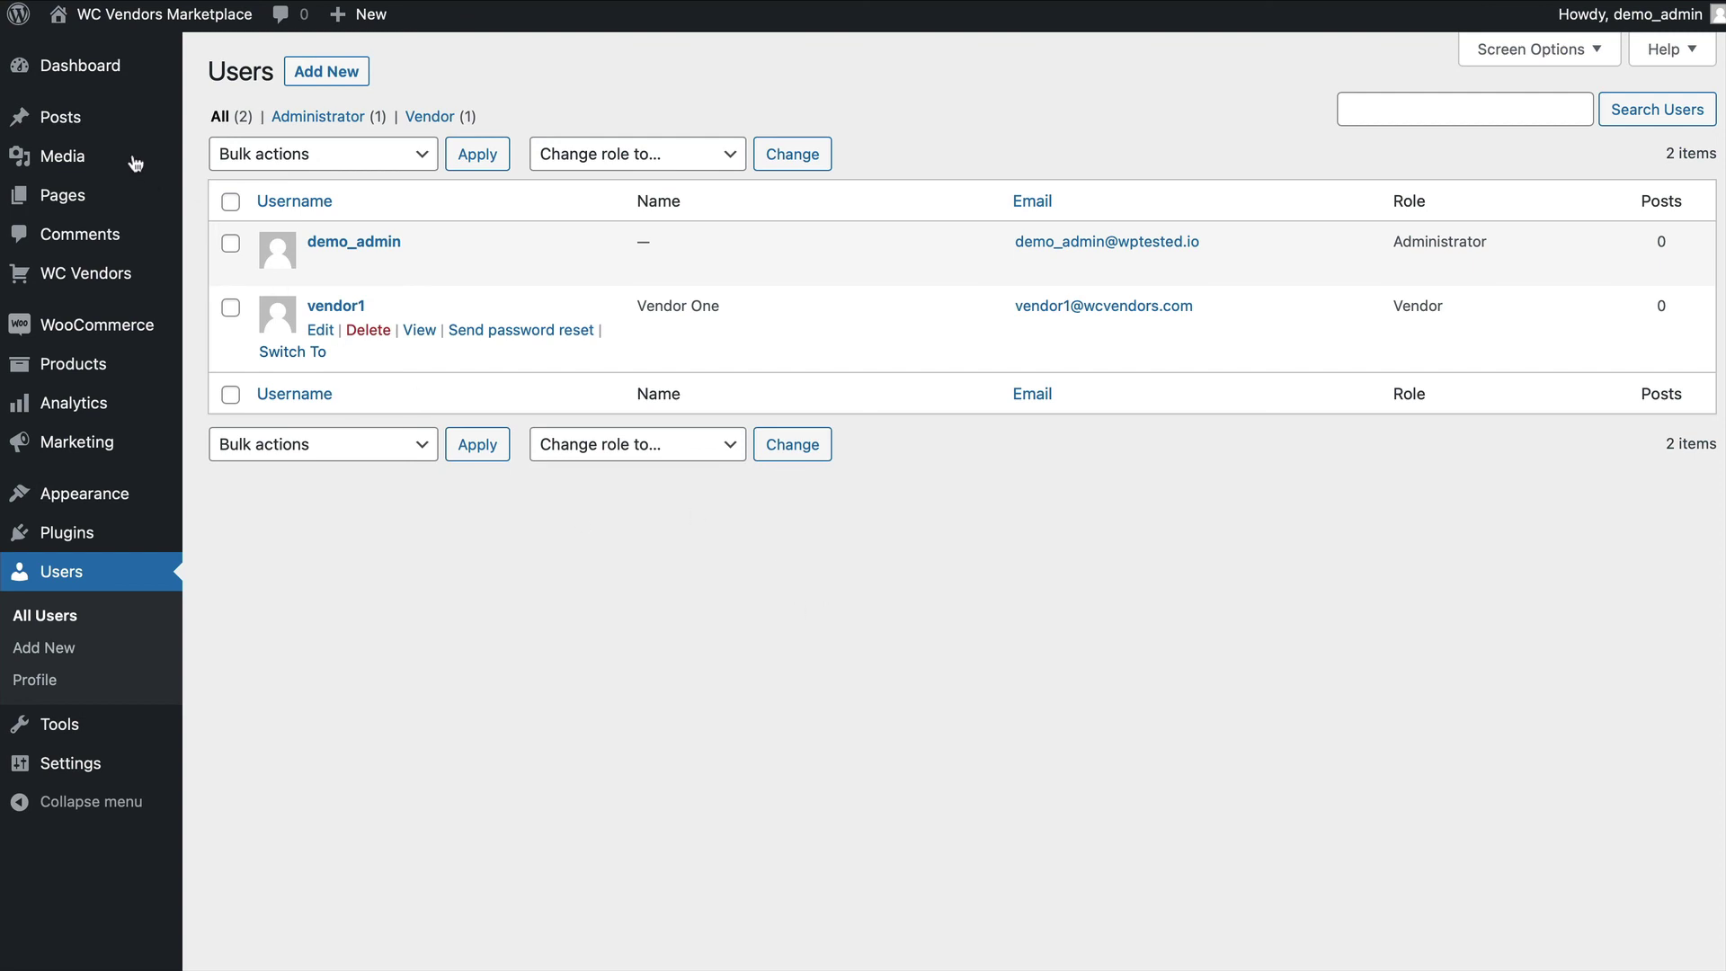